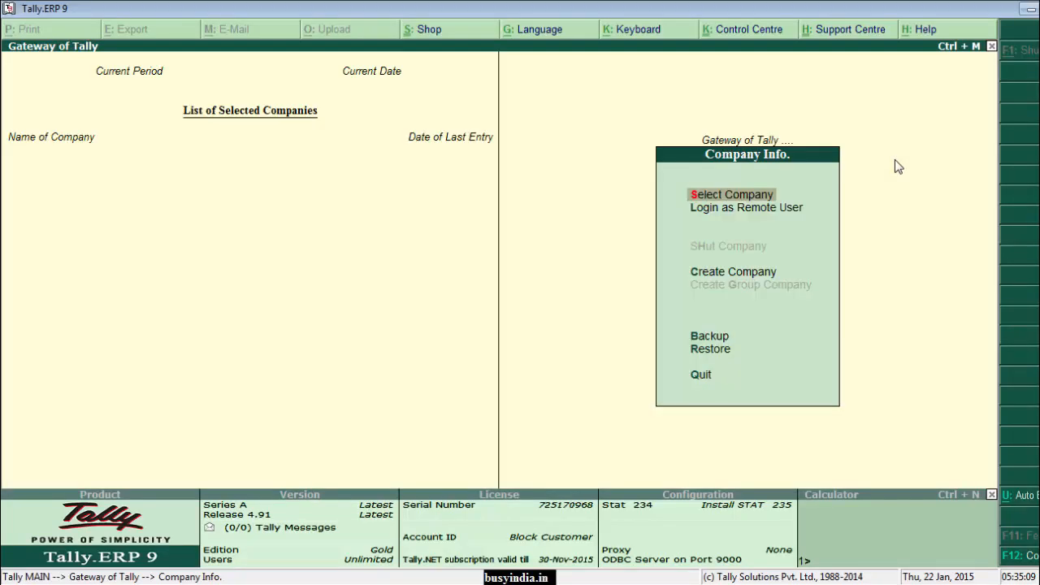
# Select Tally Company from the list of companies and log in with its user name, leaving the password blank.
pyautogui.press('Return')
pyautogui.press('Down')
pyautogui.press('Down')
pyautogui.press('Down')
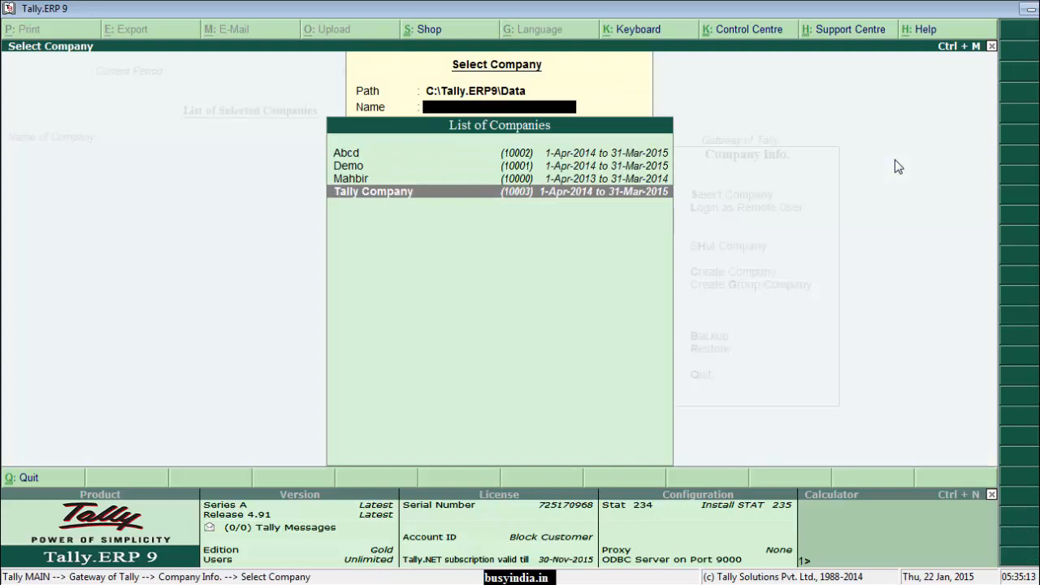
pyautogui.press('Return')
pyautogui.write('1')
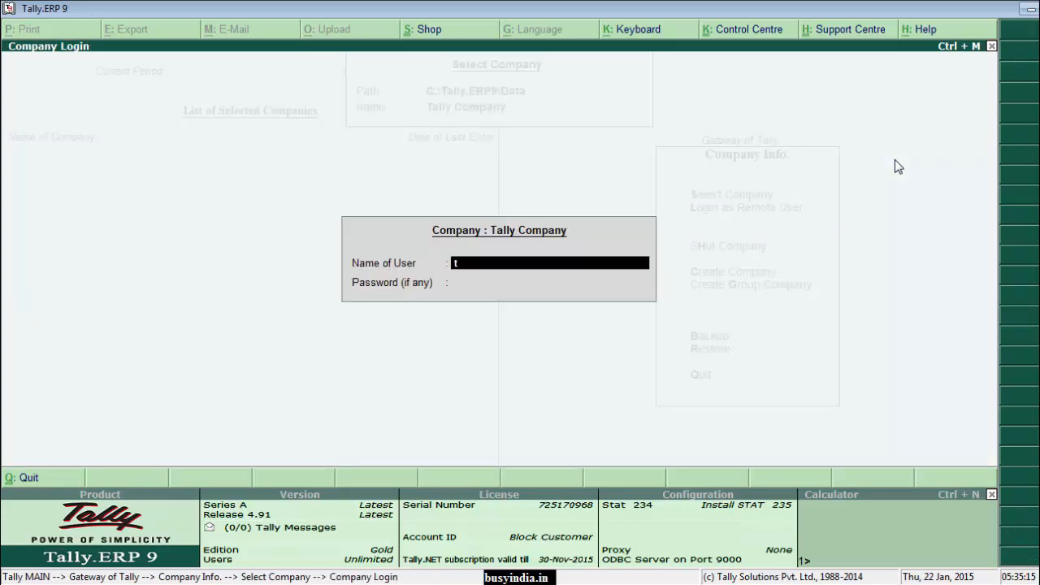
pyautogui.press('Return')
pyautogui.press('Return')
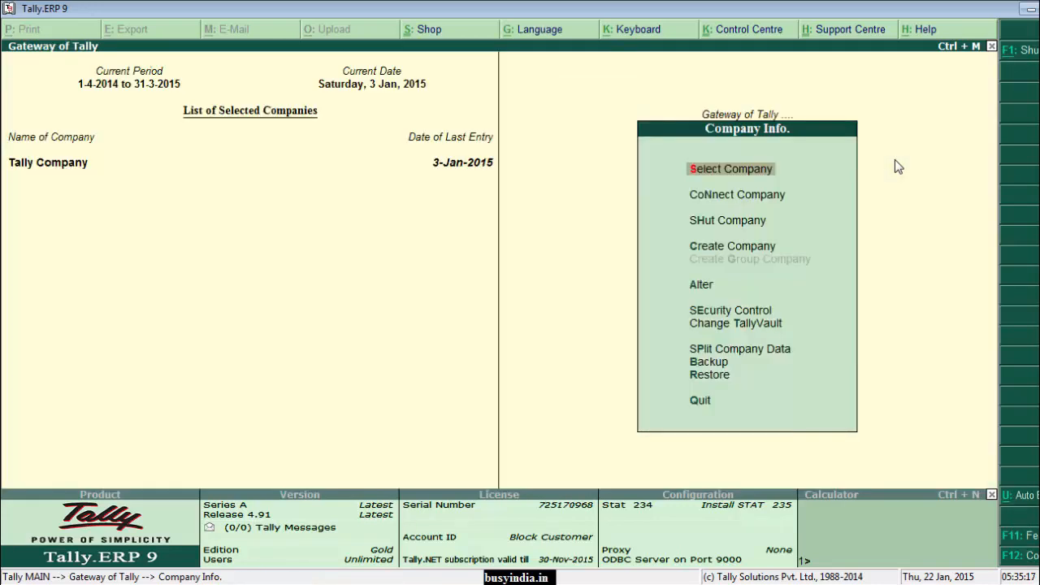
# Leave the company information options and display the company's List of Accounts.
pyautogui.press('Escape')
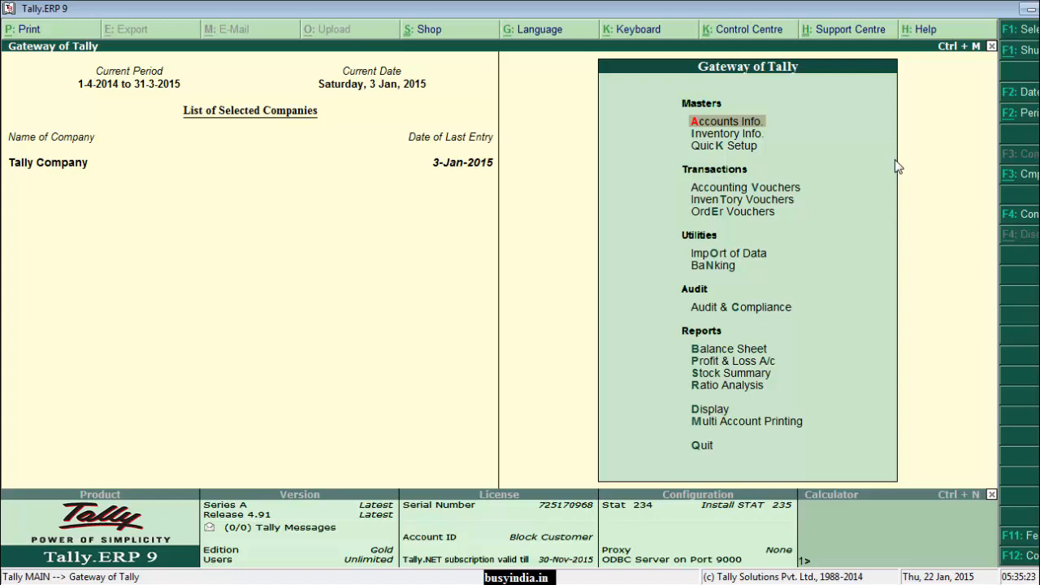
pyautogui.press('d')
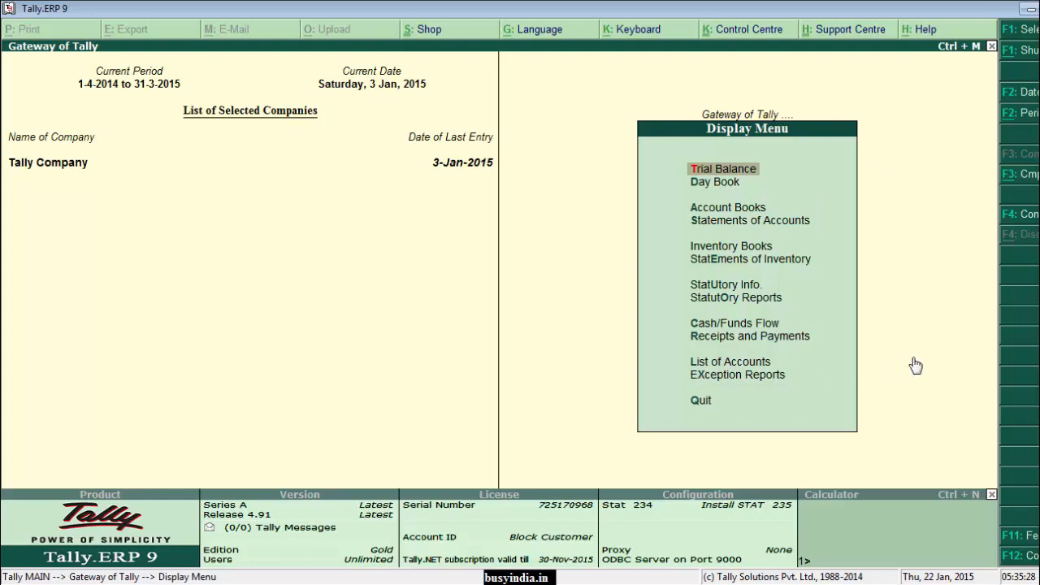
pyautogui.press('l')
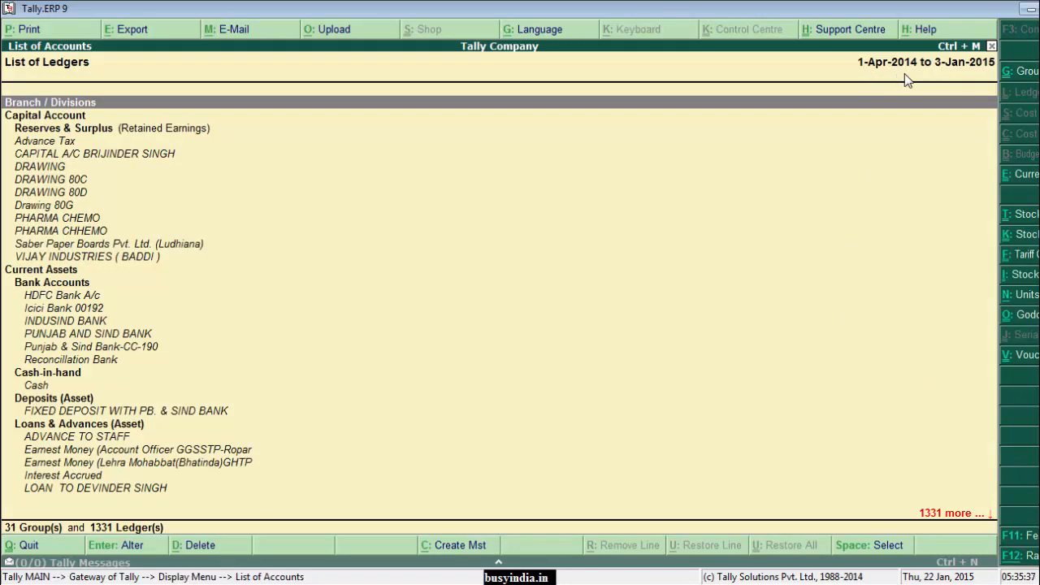
pyautogui.moveTo(848, 51)
pyautogui.mouseDown()
pyautogui.moveTo(899, 63)
pyautogui.moveTo(939, 95)
pyautogui.moveTo(935, 130)
pyautogui.moveTo(934, 102)
pyautogui.mouseUp()
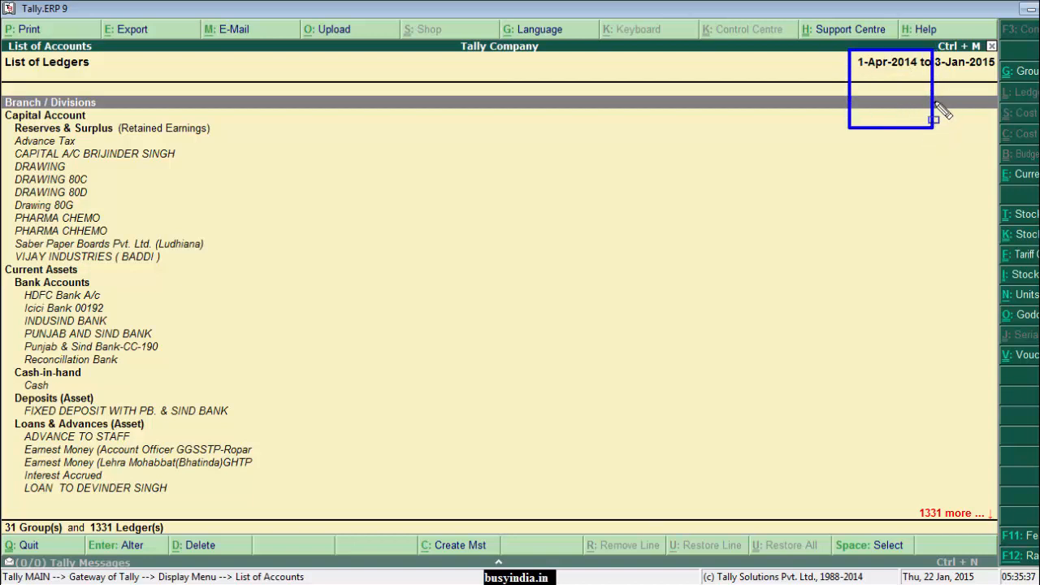
pyautogui.hotkey('ctrl', 'z')
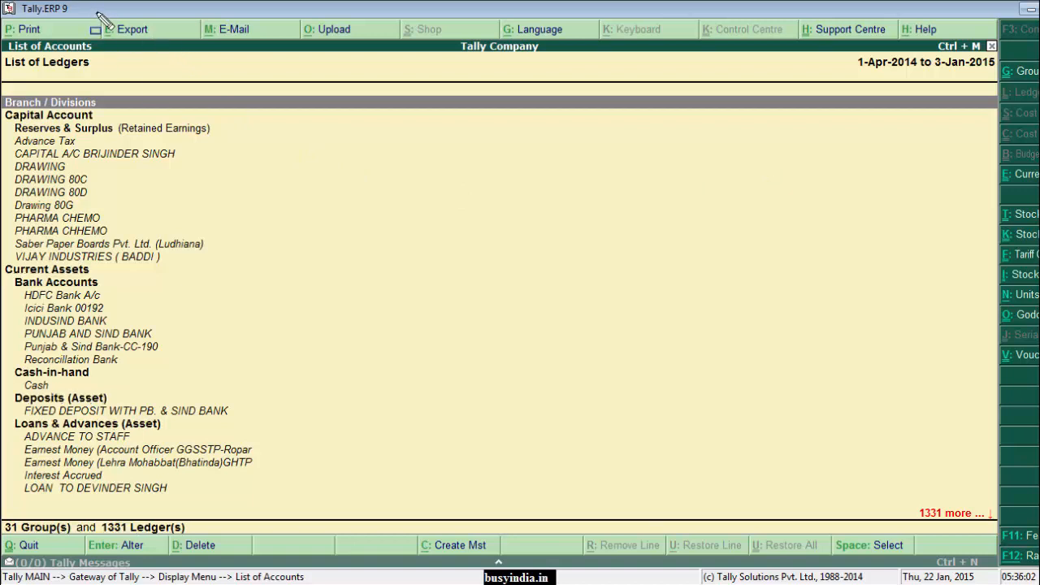
pyautogui.moveTo(92, 11); pyautogui.dragTo(172, 60)
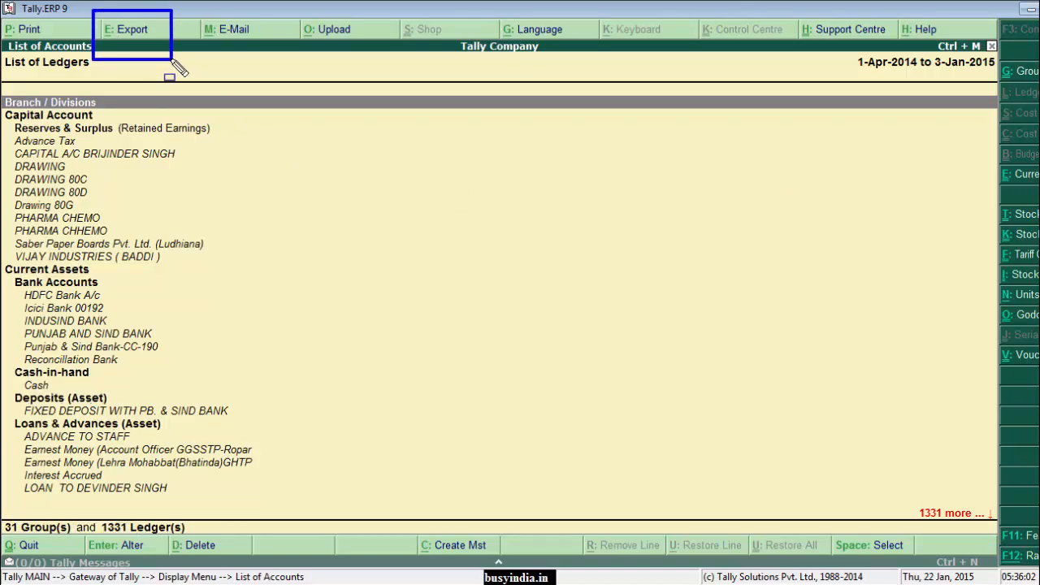
# Set up the ledger list export with all languages, XML format, location C:\Tally.ERP9, file name Master.xml and opening of the exported folder.
pyautogui.hotkey('alt', 'e')
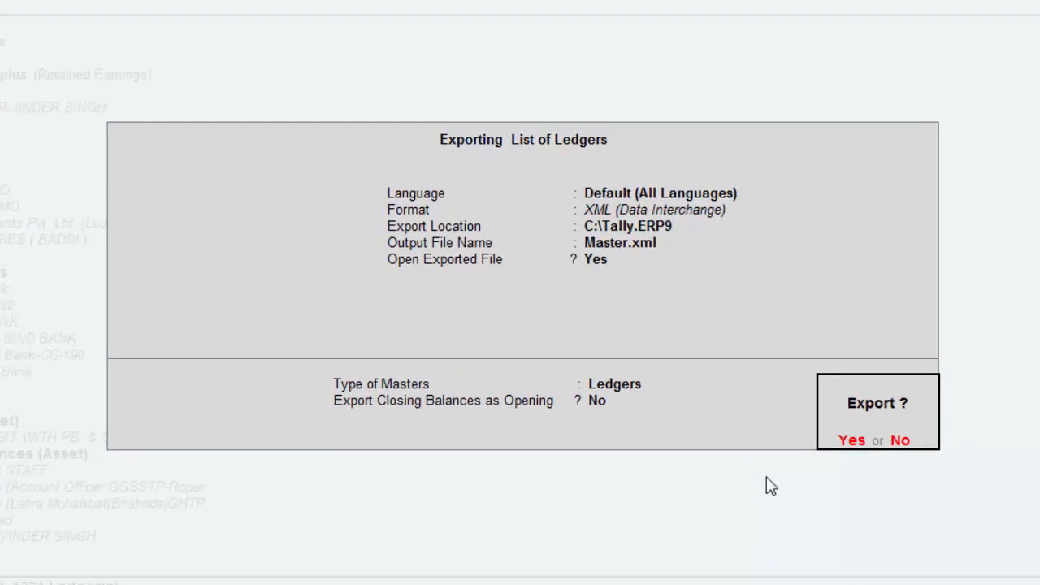
pyautogui.press('n')
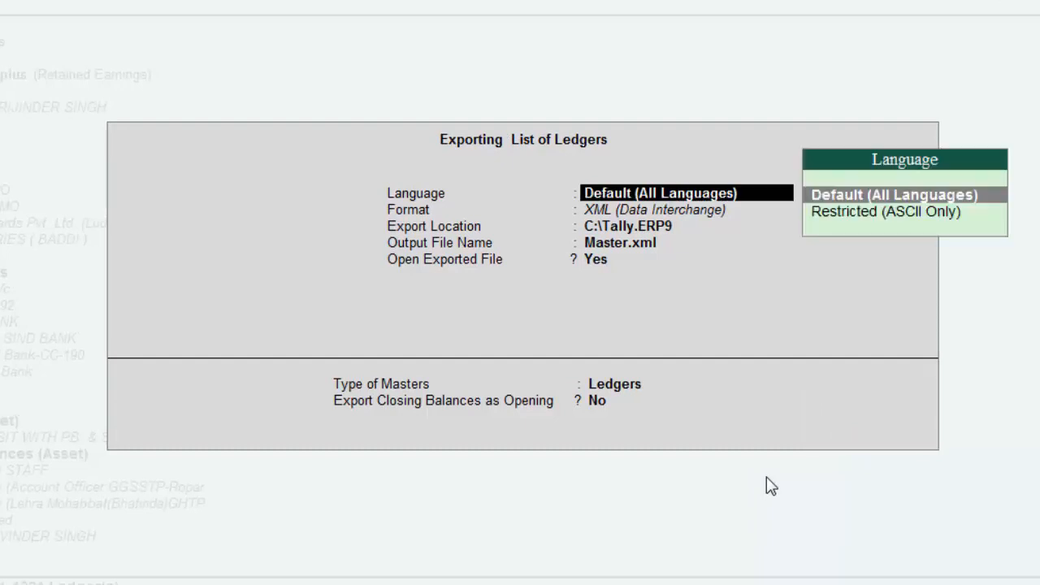
pyautogui.press('Return')
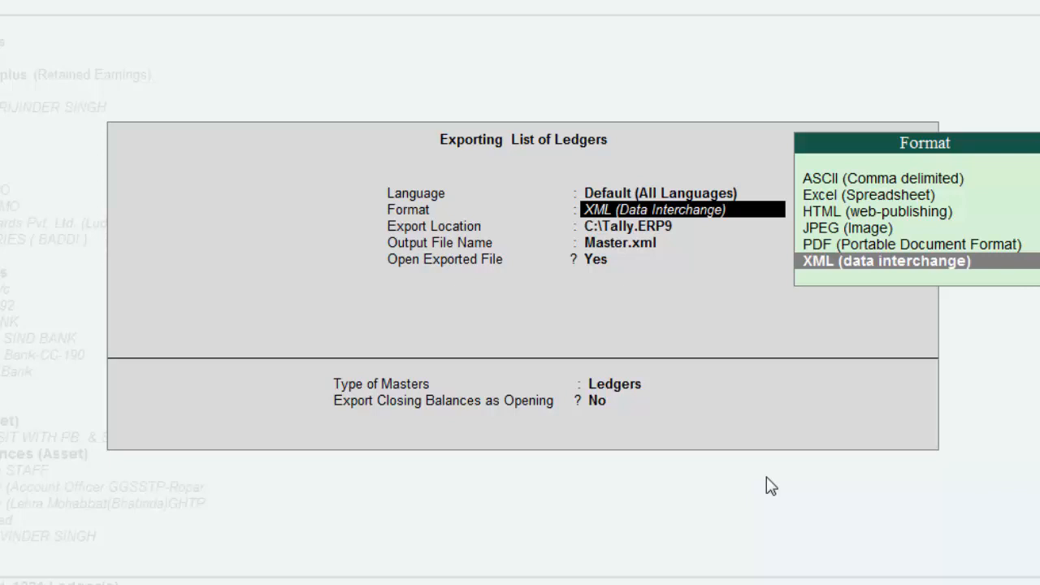
pyautogui.press('Return')
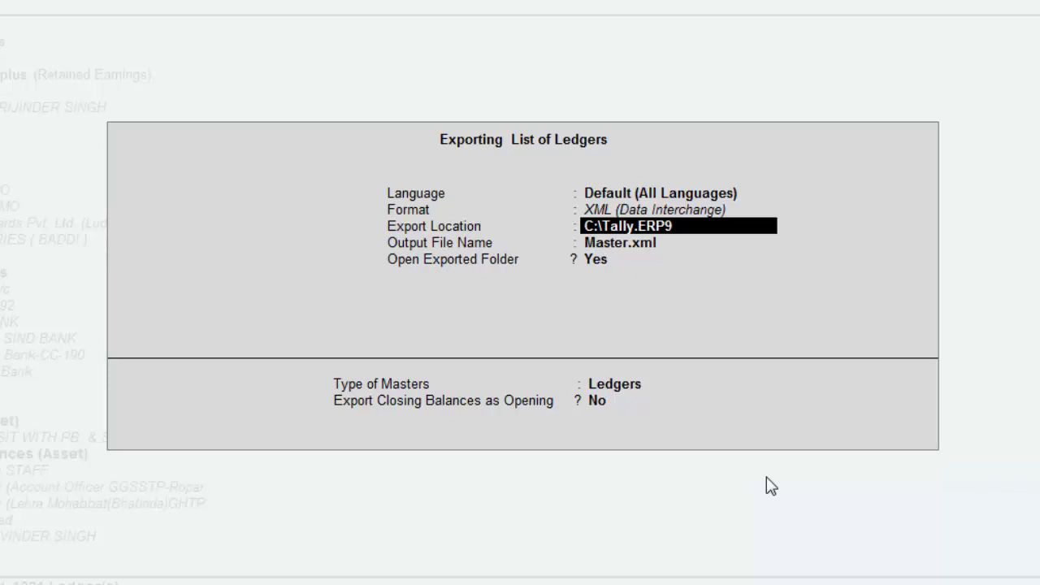
pyautogui.press('Return')
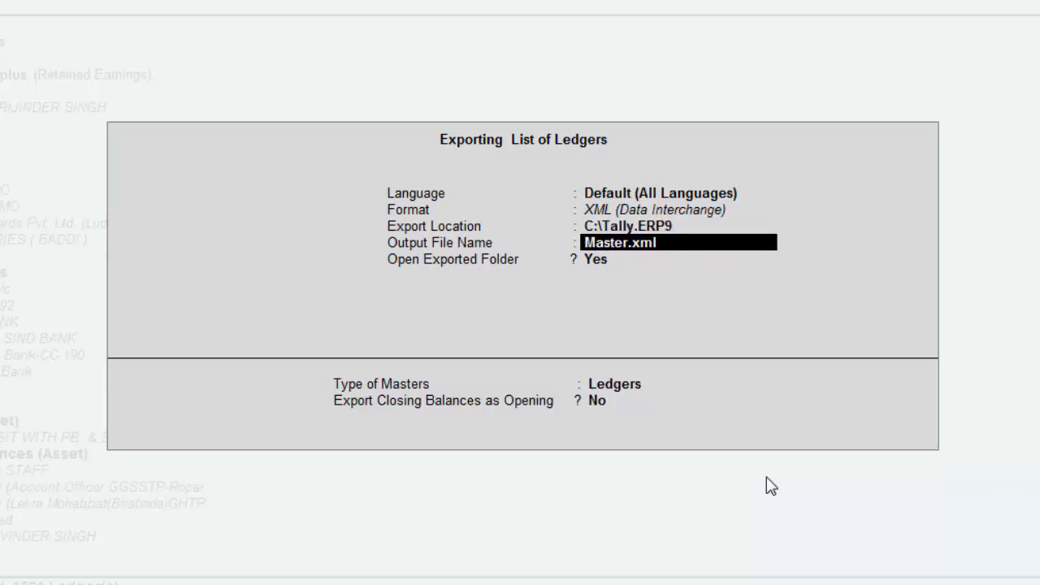
pyautogui.press('Return')
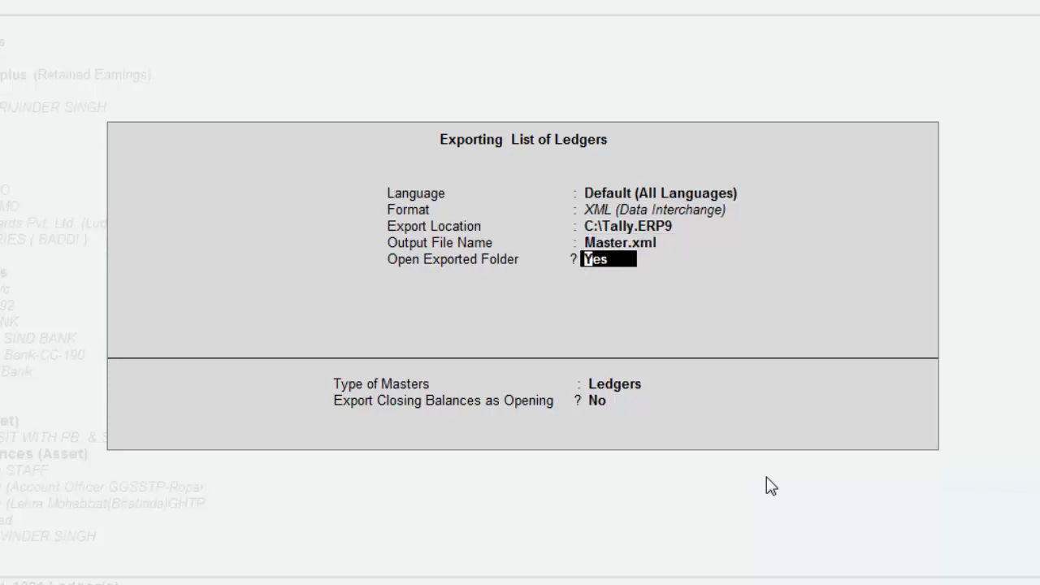
pyautogui.press('Return')
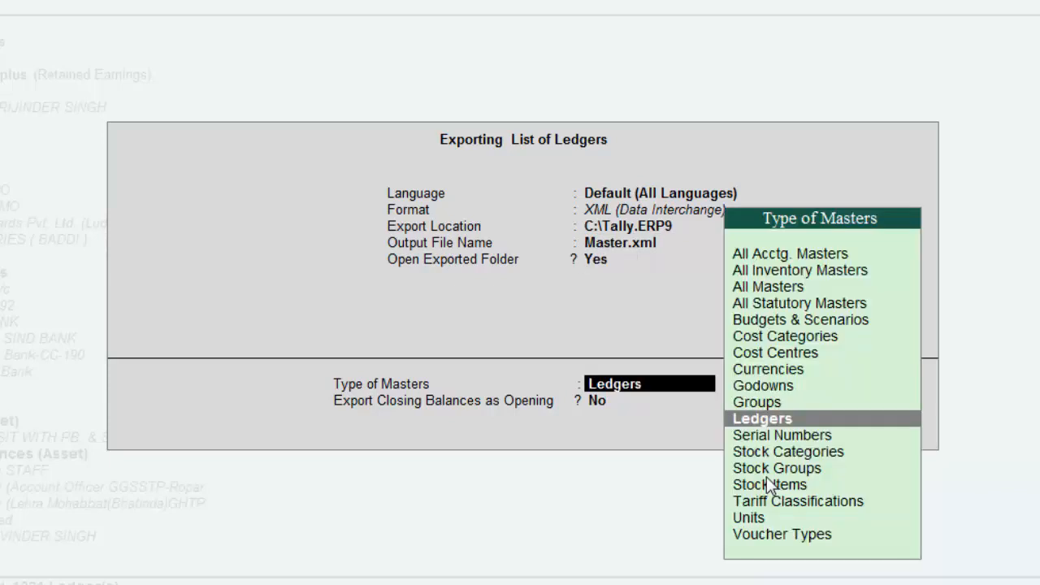
# Set the type of masters to All Masters and keep exporting closing balances as opening at No.
pyautogui.write('Al')
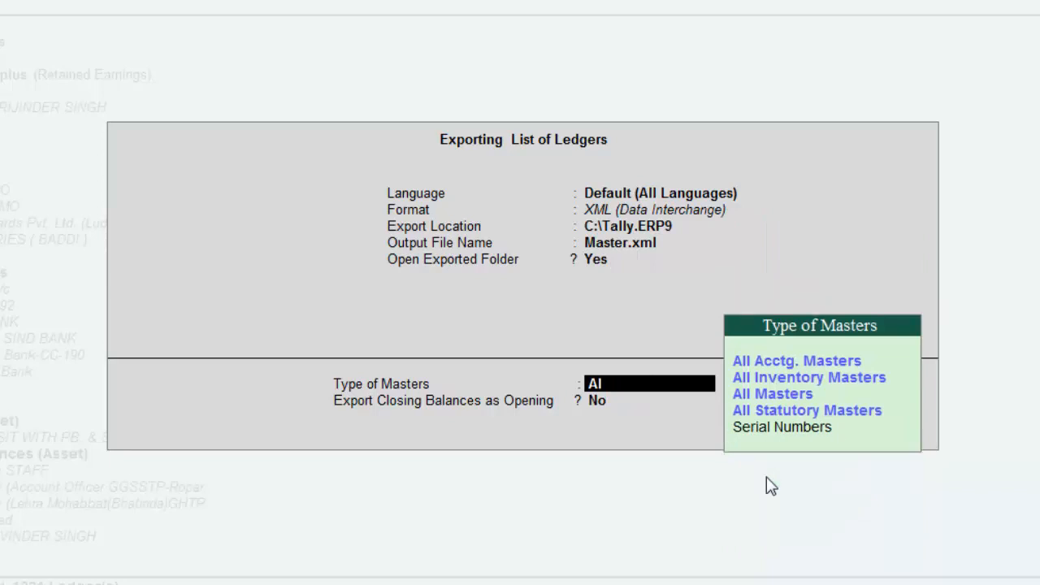
pyautogui.press('Down')
pyautogui.press('Down')
pyautogui.press('Down')
pyautogui.press('Up')
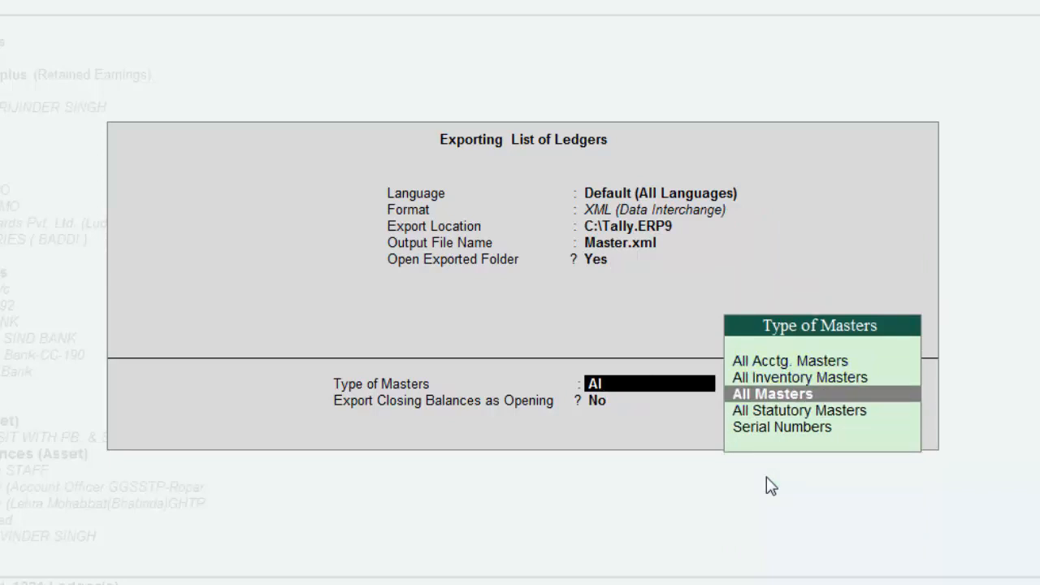
pyautogui.press('Return')
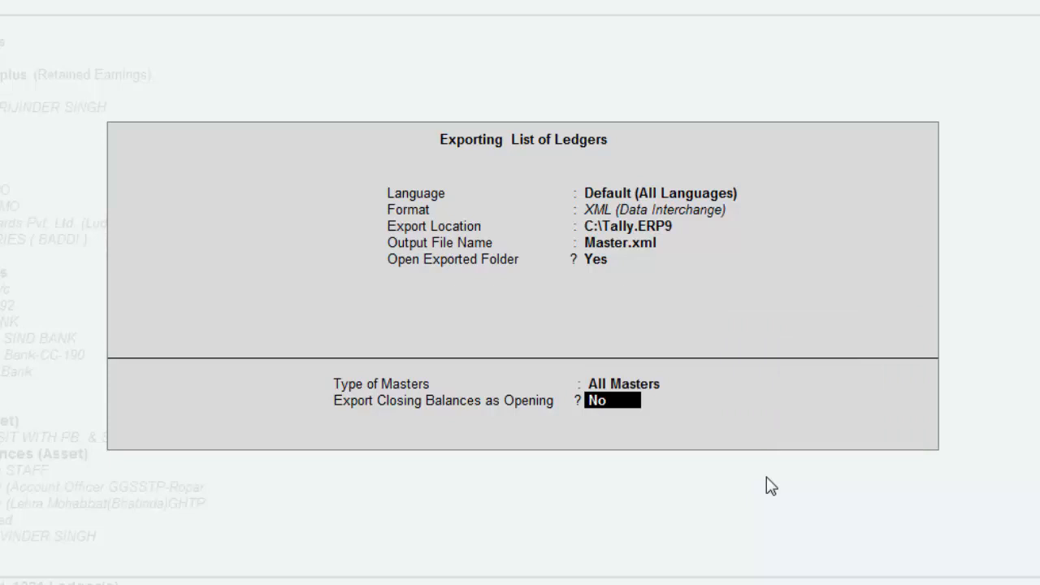
pyautogui.press('Return')
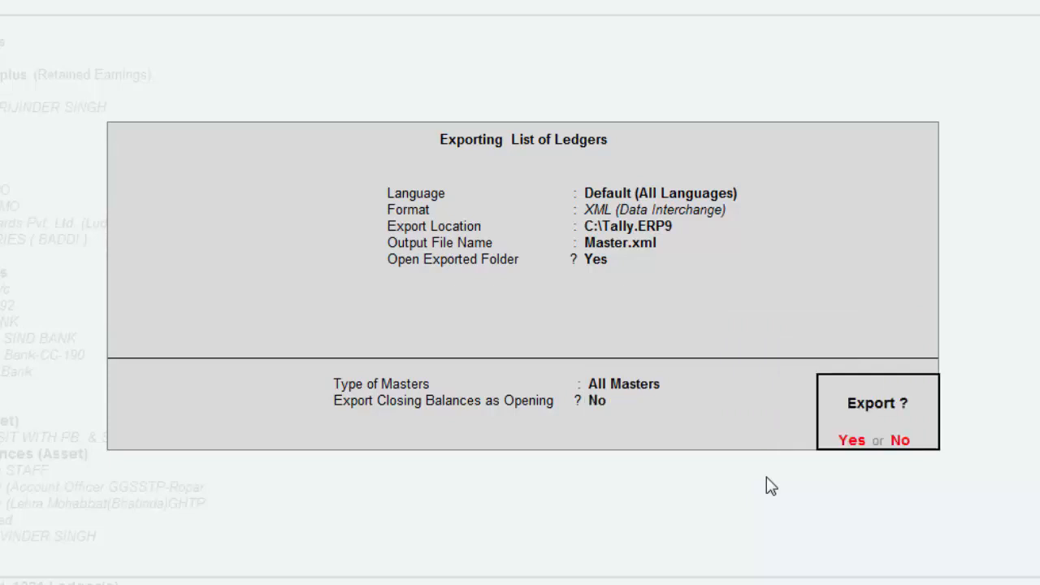
# Run the masters export, check the Master XML file in the exported folder, and close the folder window.
pyautogui.press('Return')
pyautogui.press('Return')
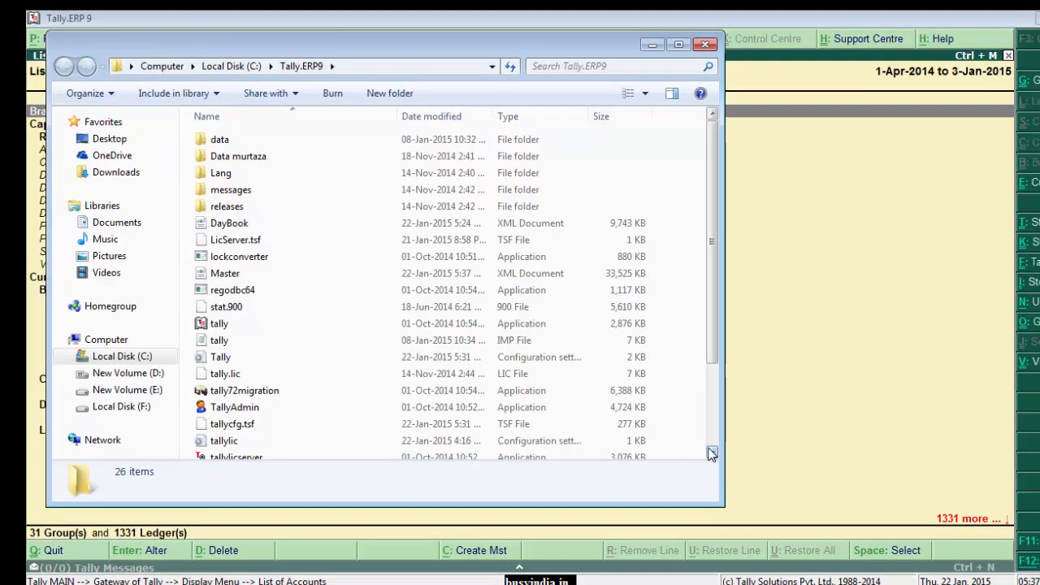
pyautogui.click(252, 280)
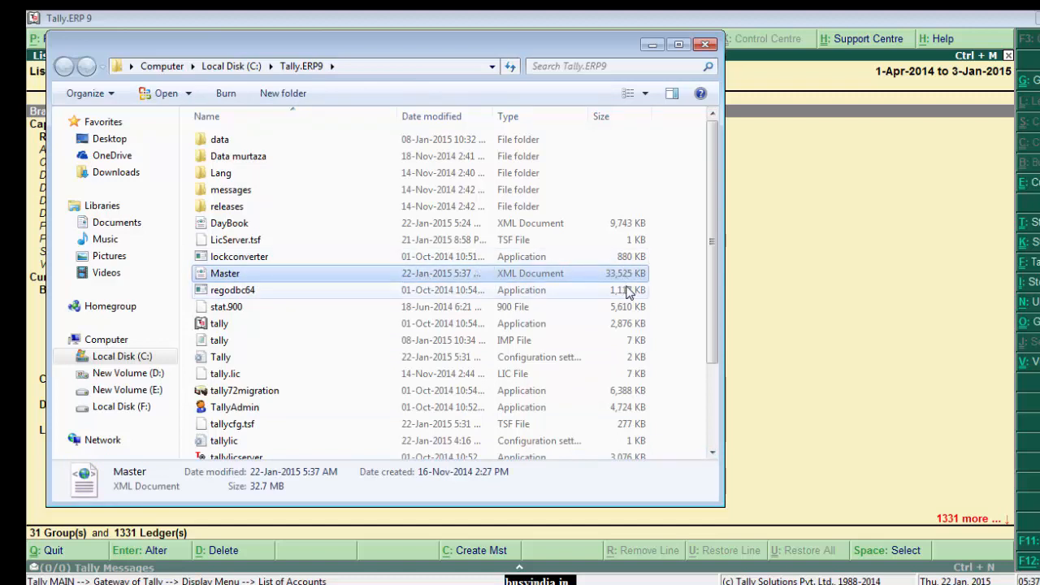
pyautogui.click(704, 44)
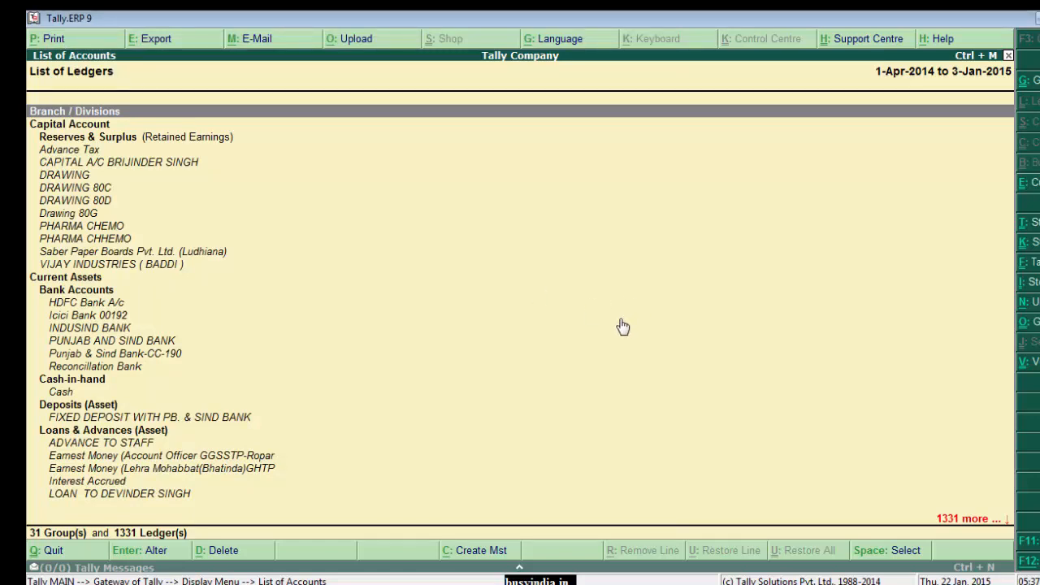
# Open the Day Book and set its period from 1-4-2014 to 1-5-2014.
pyautogui.press('Escape')
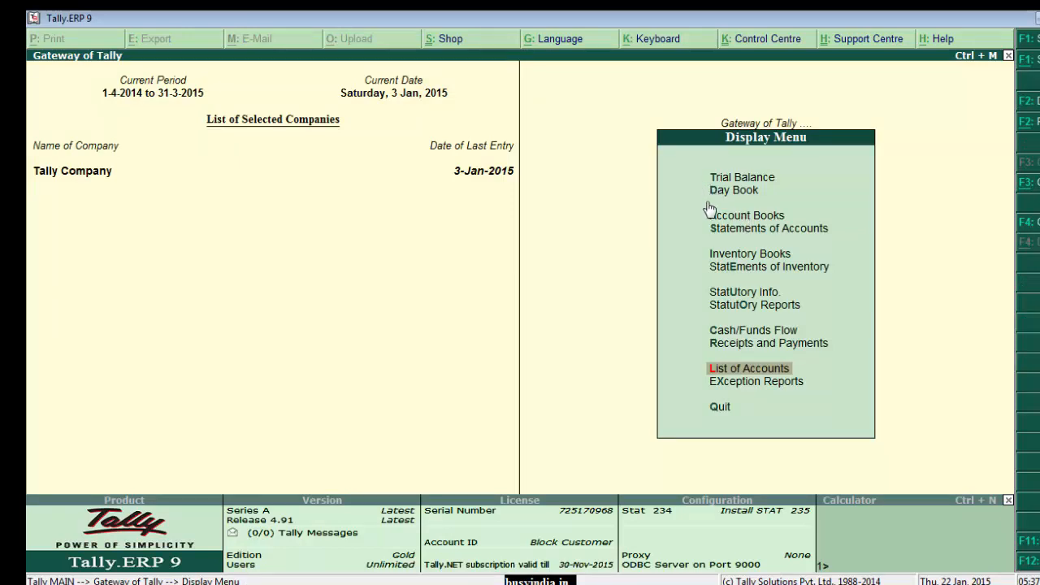
pyautogui.press('d')
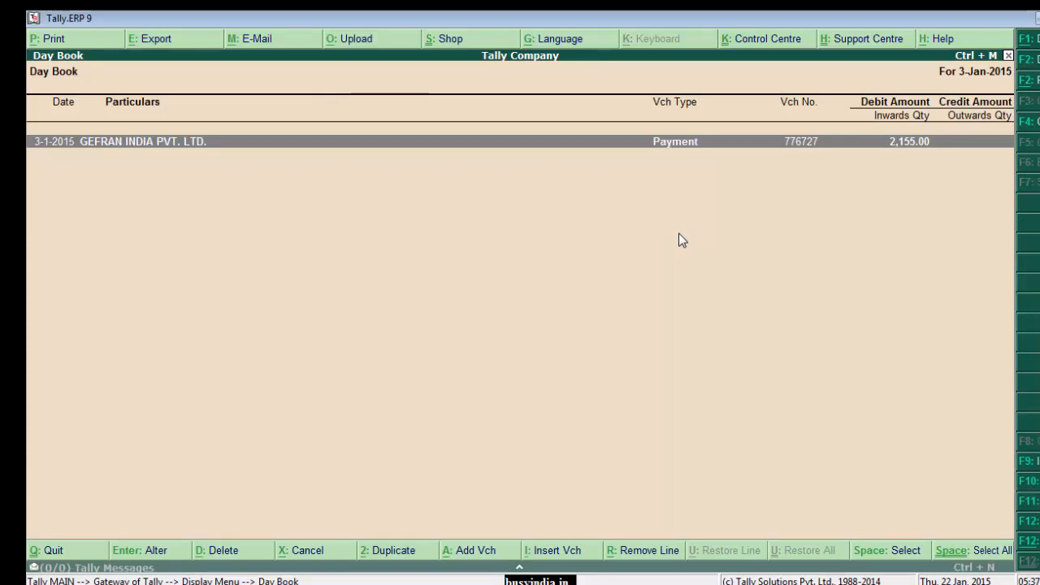
pyautogui.hotkey('alt', 'F2')
pyautogui.write('1-5')
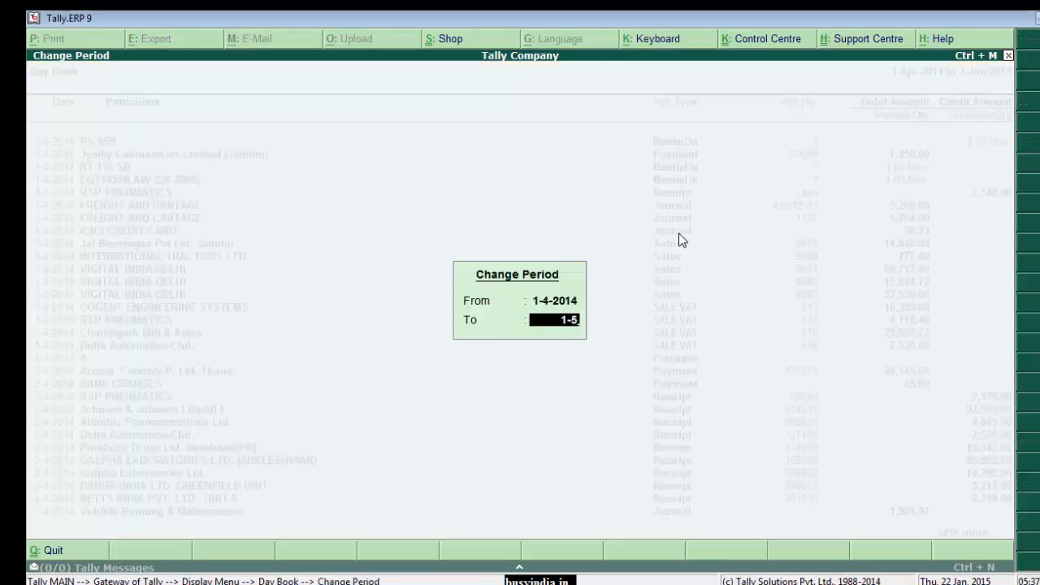
pyautogui.press('Return')
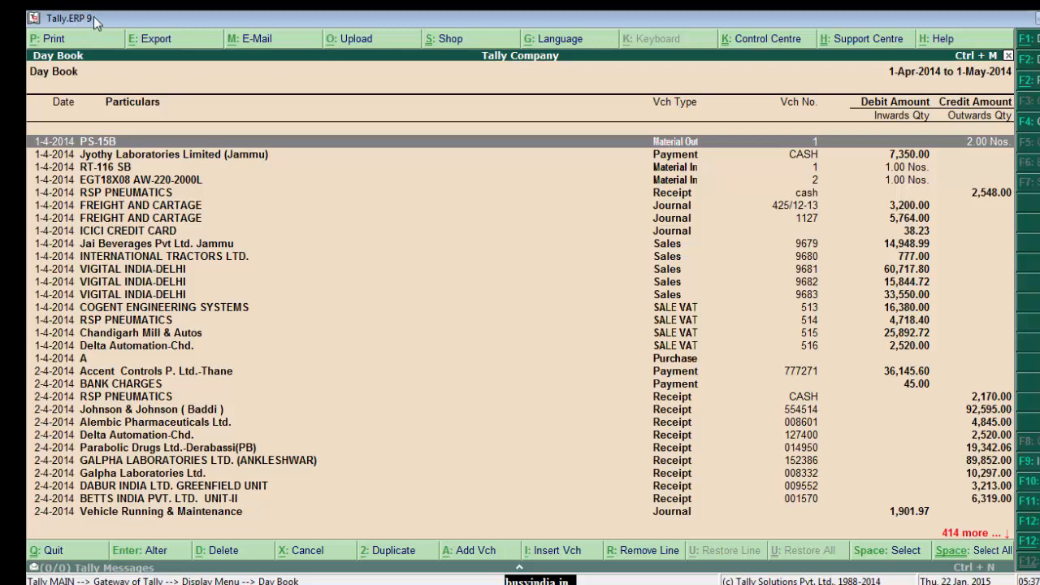
pyautogui.moveTo(96, 21); pyautogui.dragTo(204, 68)
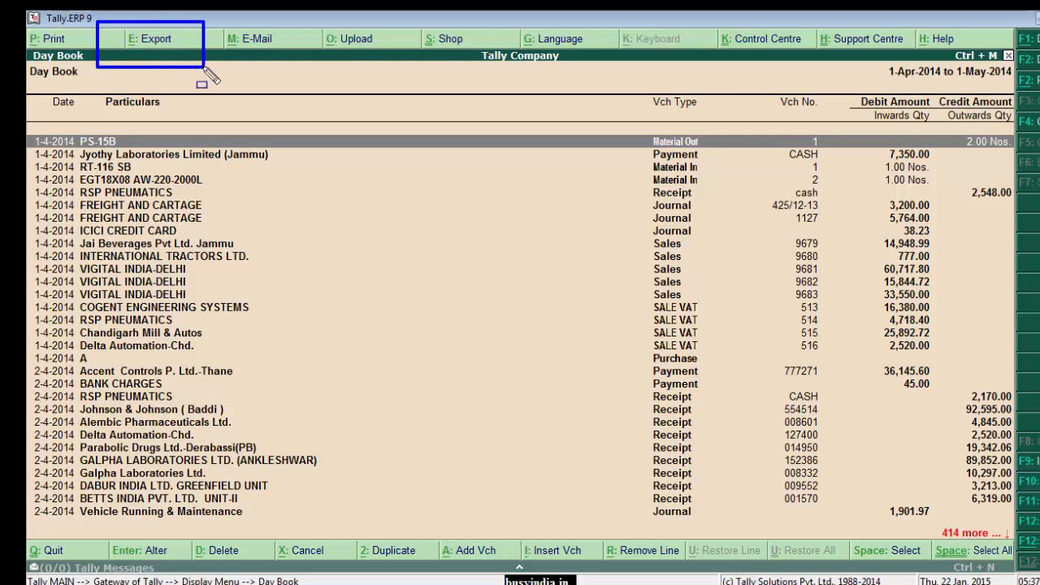
pyautogui.hotkey('ctrl', 'z')
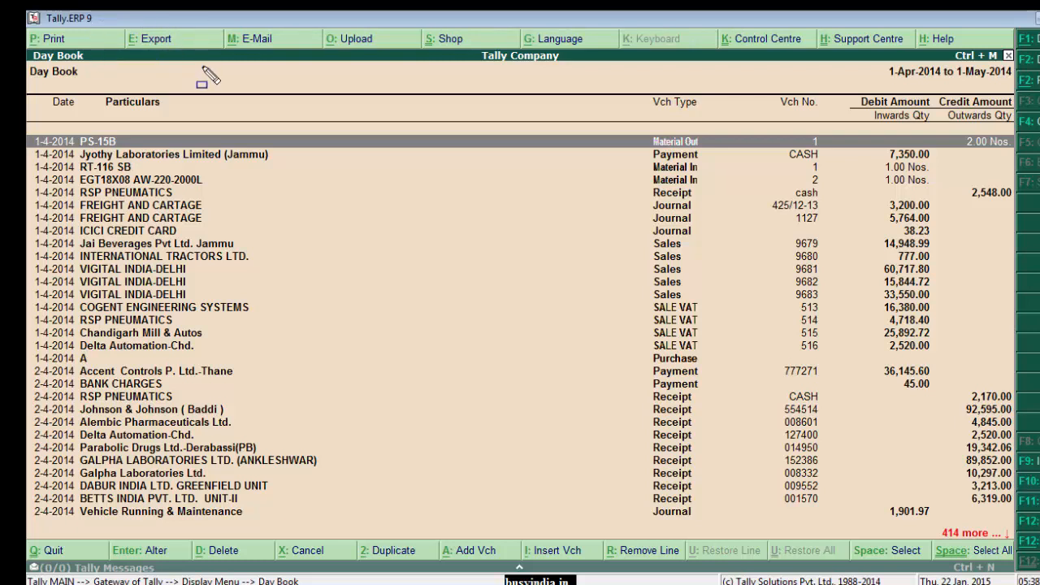
# Set up the Day Book export with all languages, XML format, location C:\Tally.ERP9, file name DayBook.xml and opening of the exported folder.
pyautogui.hotkey('alt', 'e')
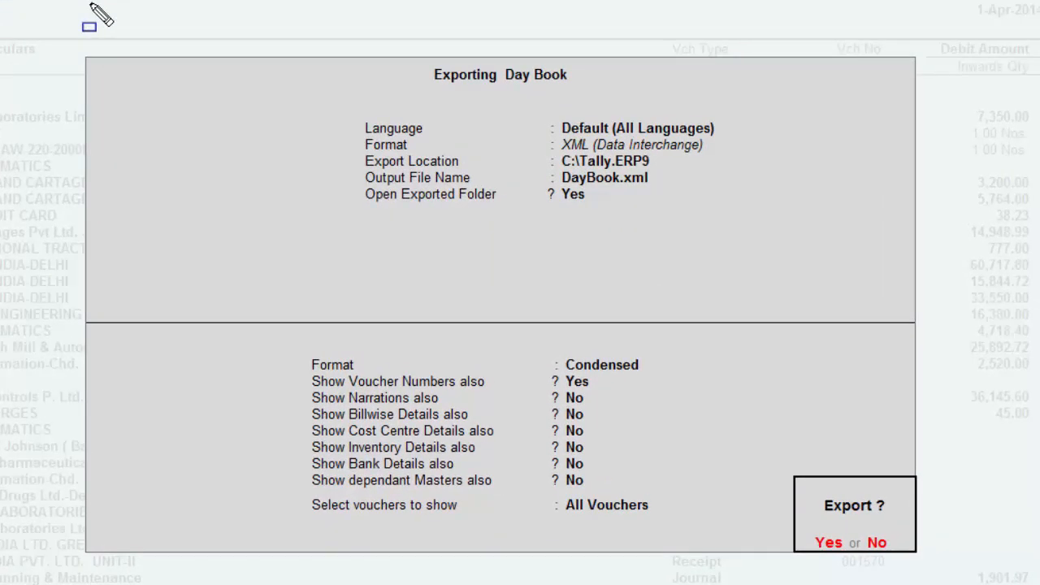
pyautogui.press('n')
pyautogui.press('Return')
pyautogui.press('Return')
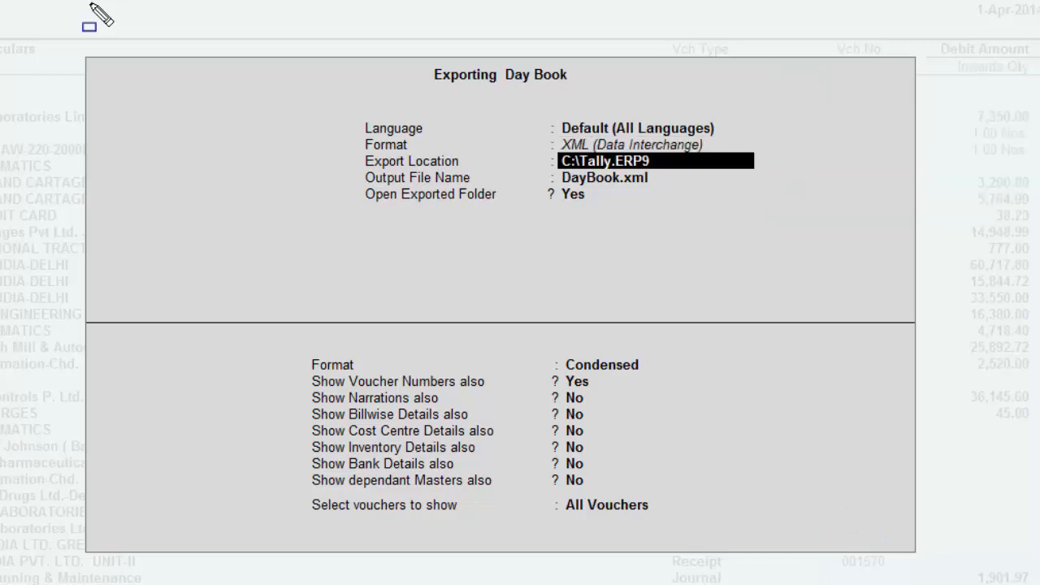
pyautogui.press('Return')
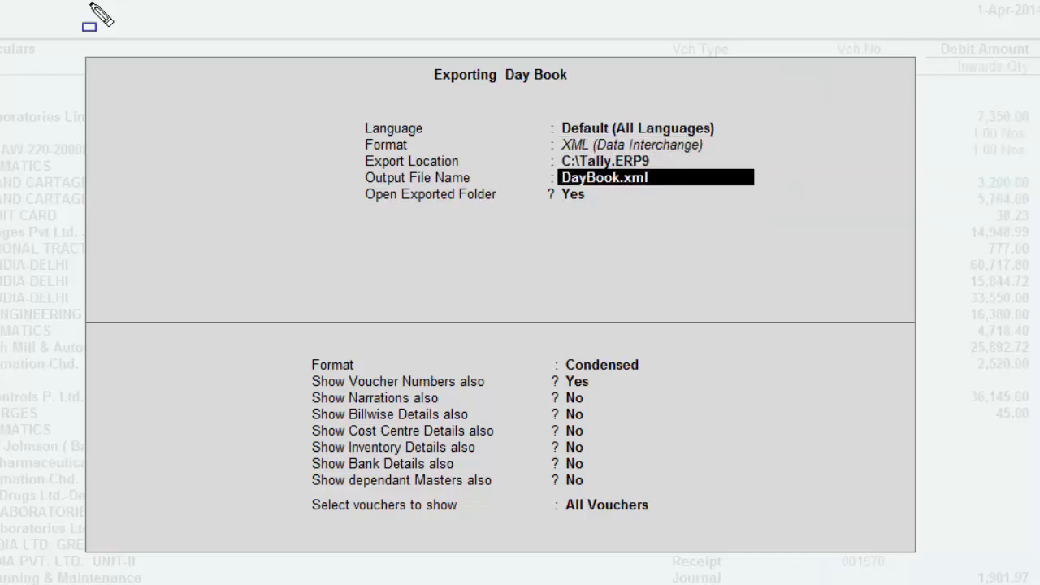
pyautogui.press('Return')
pyautogui.press('Return')
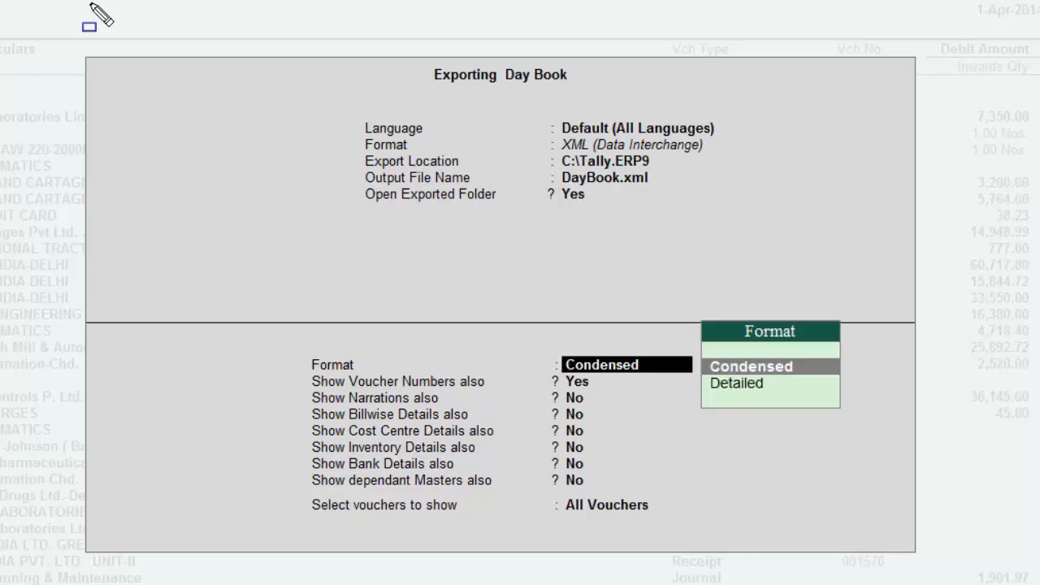
# Set the Day Book export to Detailed format with voucher numbers, narrations, billwise and inventory details, excluding cost centre, bank details and dependant masters.
pyautogui.press('Down')
pyautogui.press('Return')
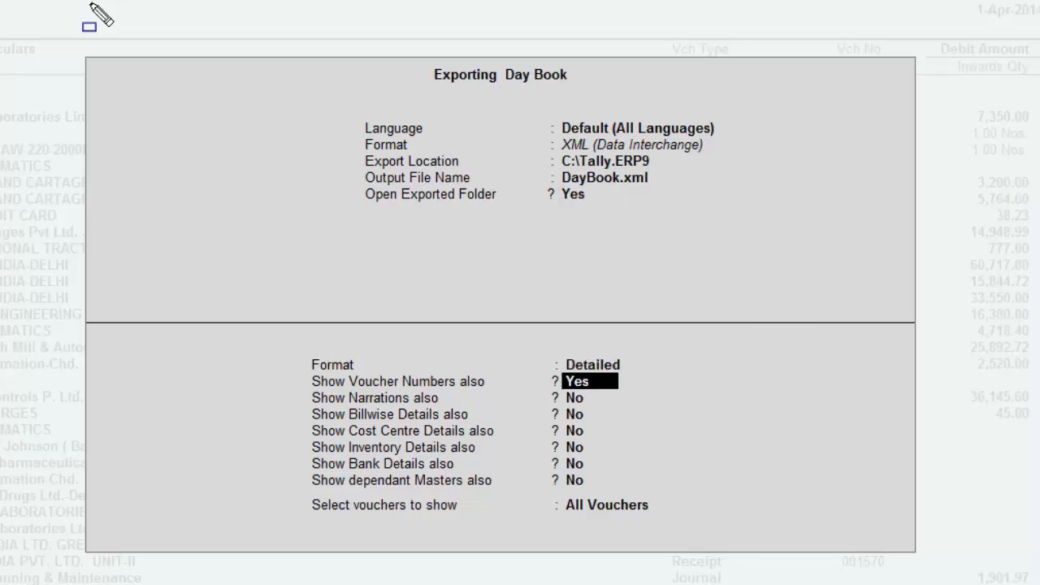
pyautogui.press('Return')
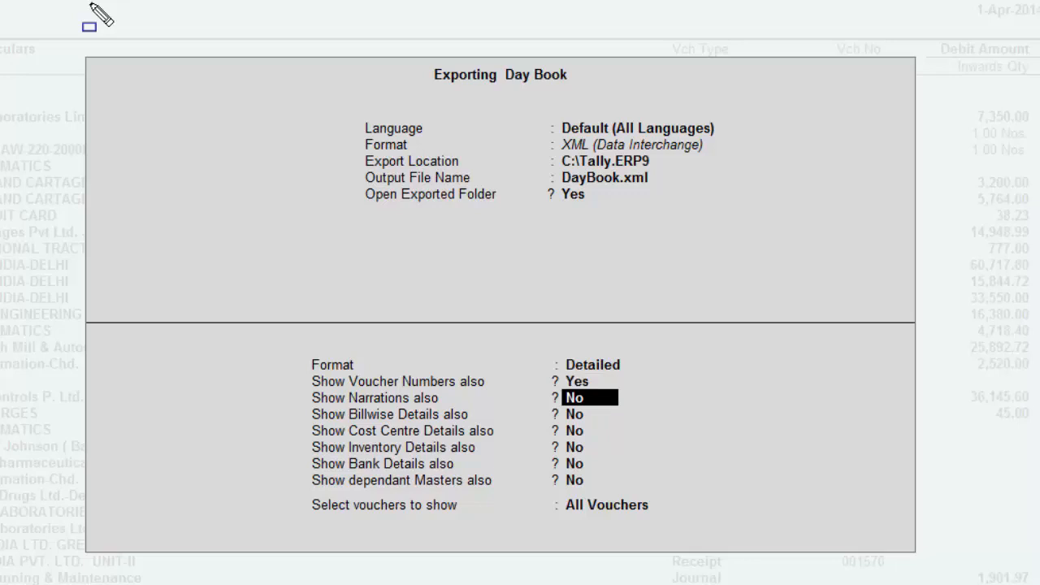
pyautogui.write('y')
pyautogui.press('Return')
pyautogui.write('y')
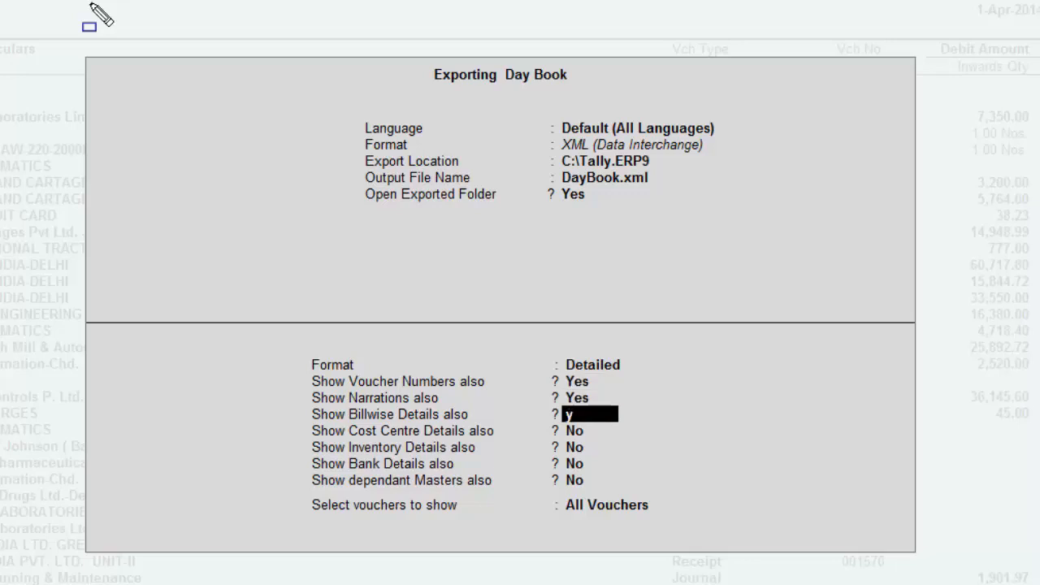
pyautogui.press('Return')
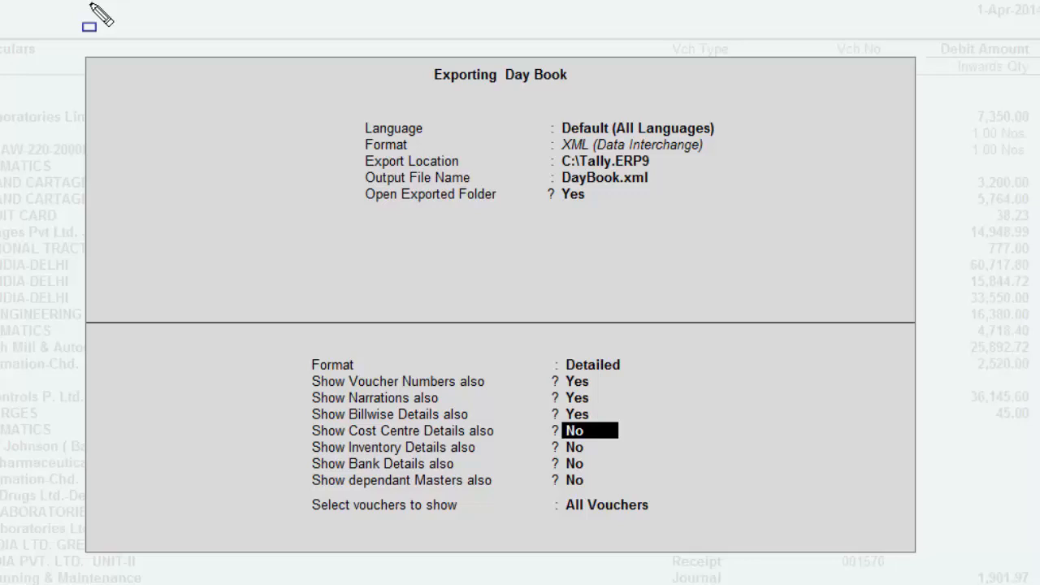
pyautogui.press('Return')
pyautogui.write('y')
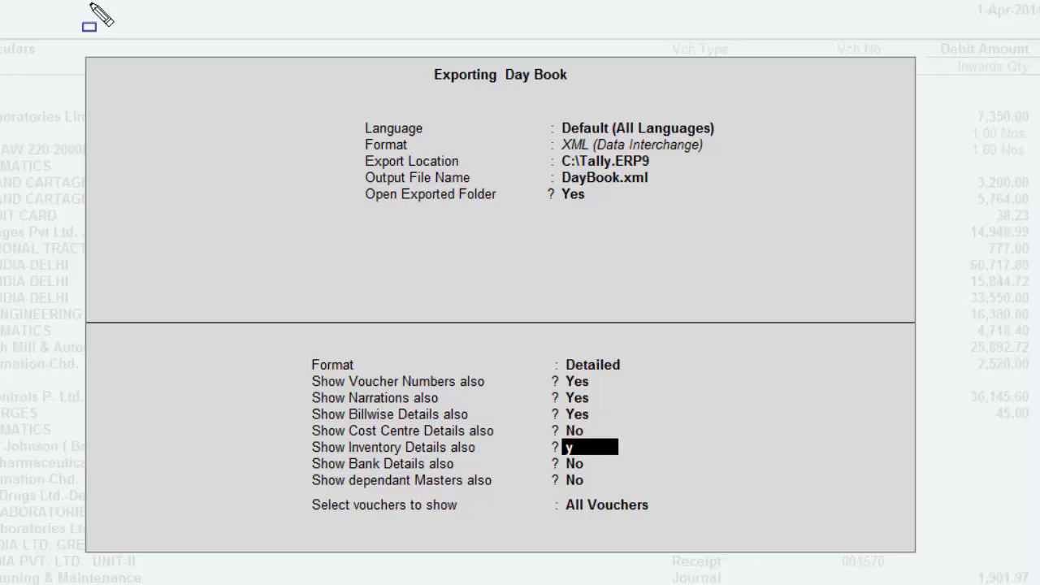
pyautogui.press('Return')
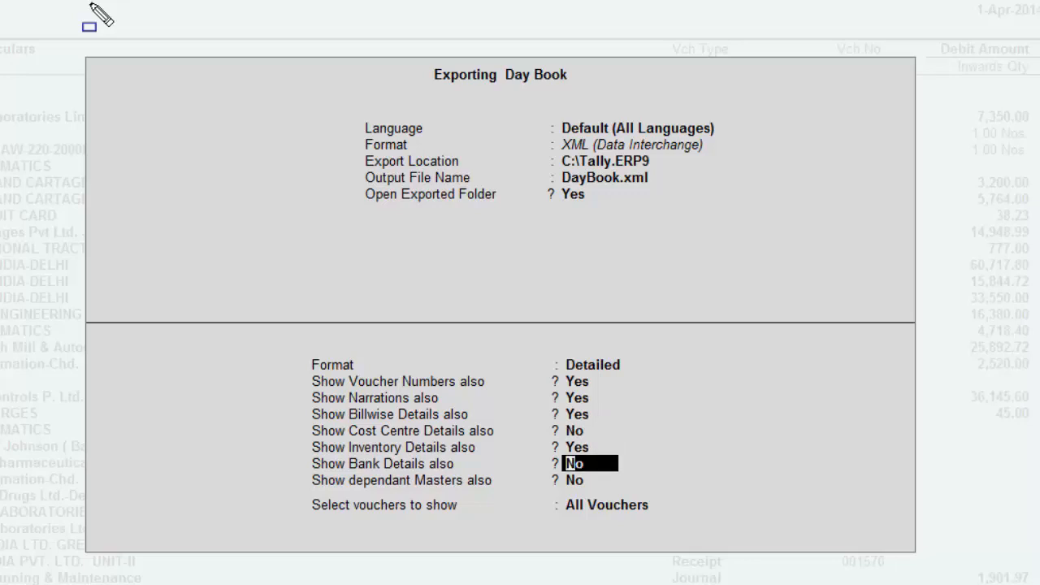
pyautogui.press('Return')
pyautogui.press('Return')
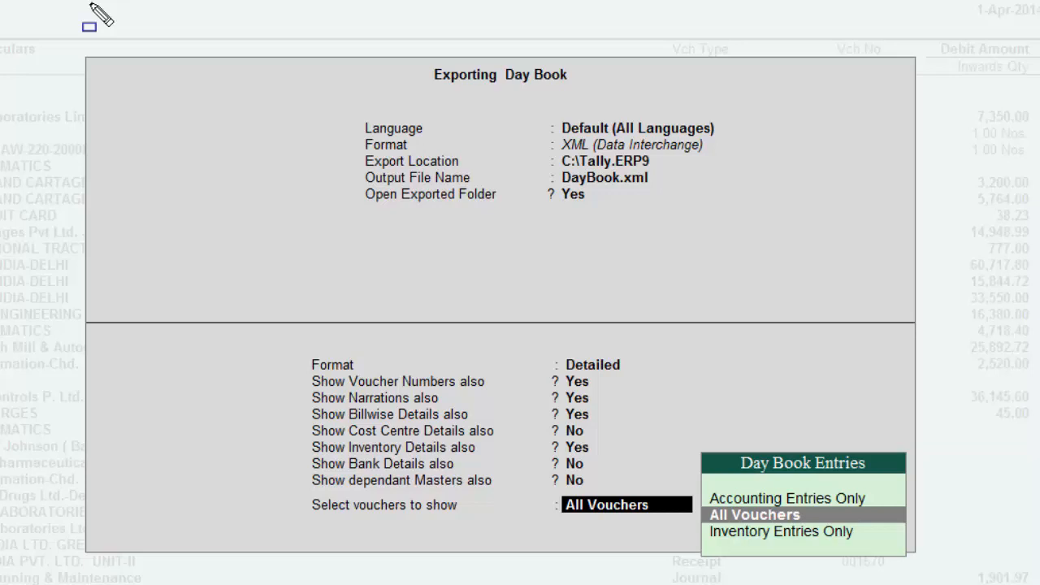
# Export the Day Book with All Vouchers selected, overwriting the existing DayBook.xml, and close the exported folder window.
pyautogui.press('Down')
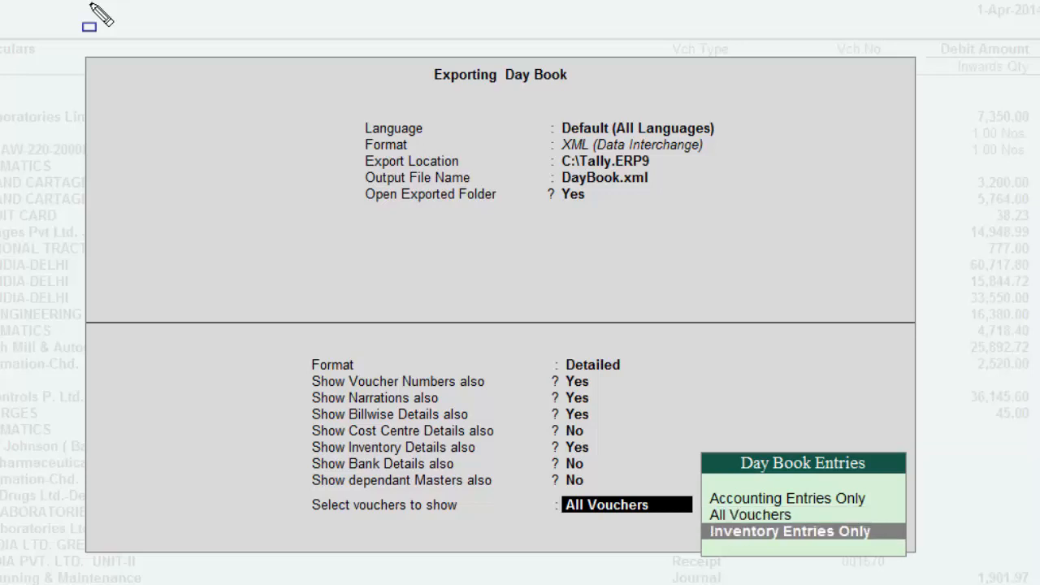
pyautogui.press('Up')
pyautogui.press('Up')
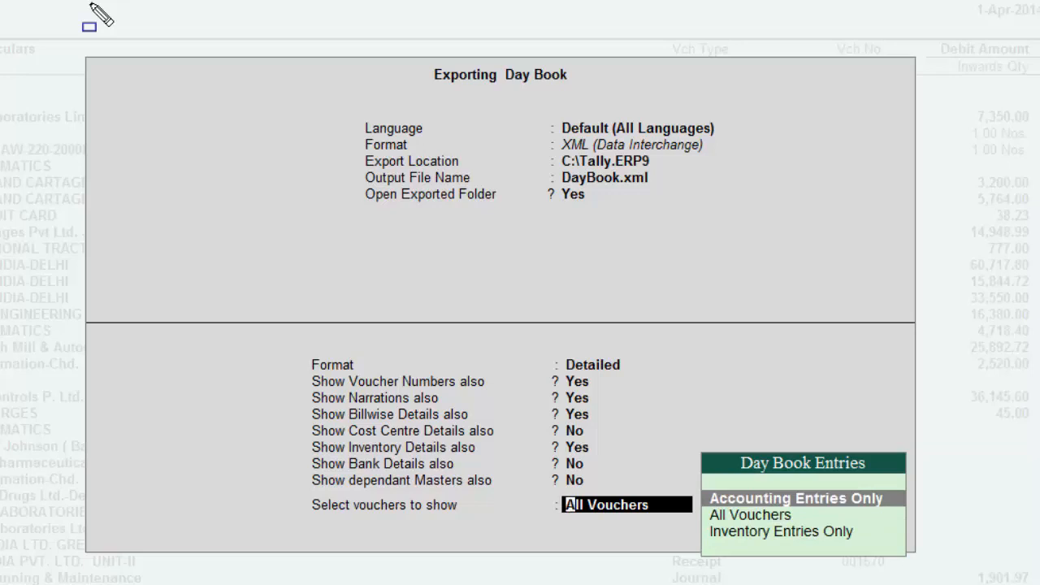
pyautogui.press('Down')
pyautogui.press('Down')
pyautogui.press('Up')
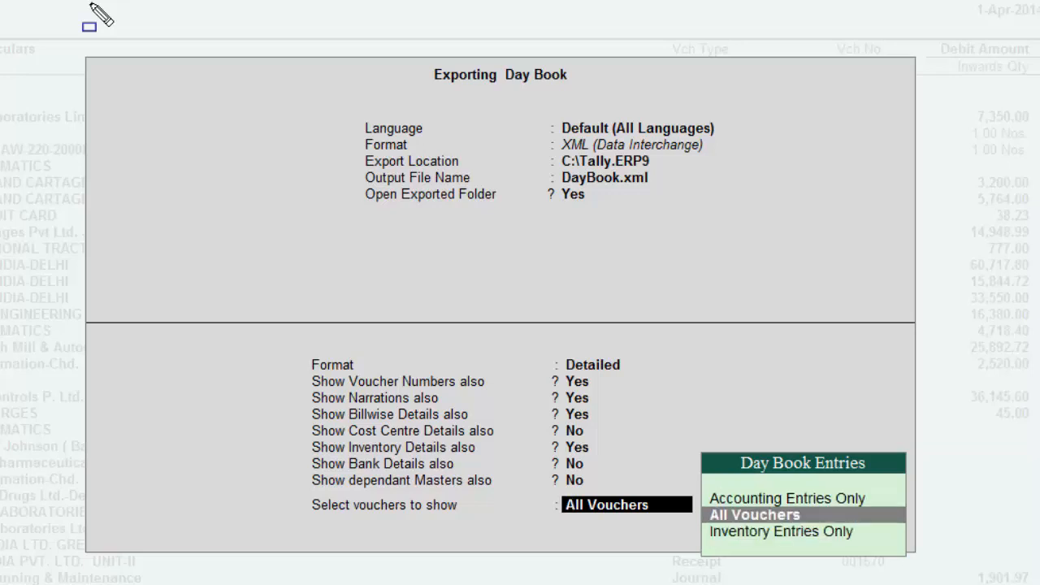
pyautogui.press('Return')
pyautogui.press('Return')
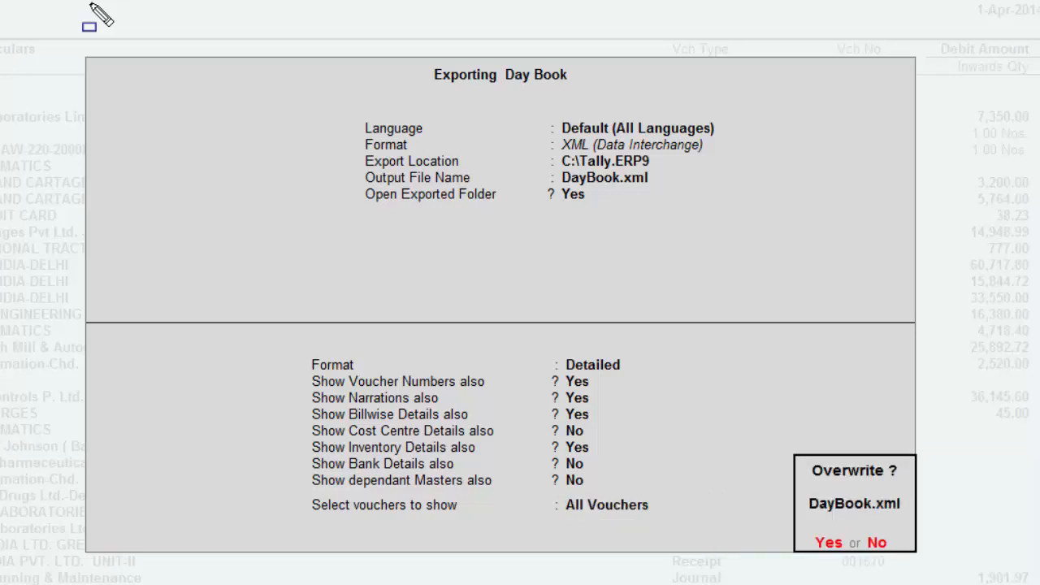
pyautogui.press('Return')
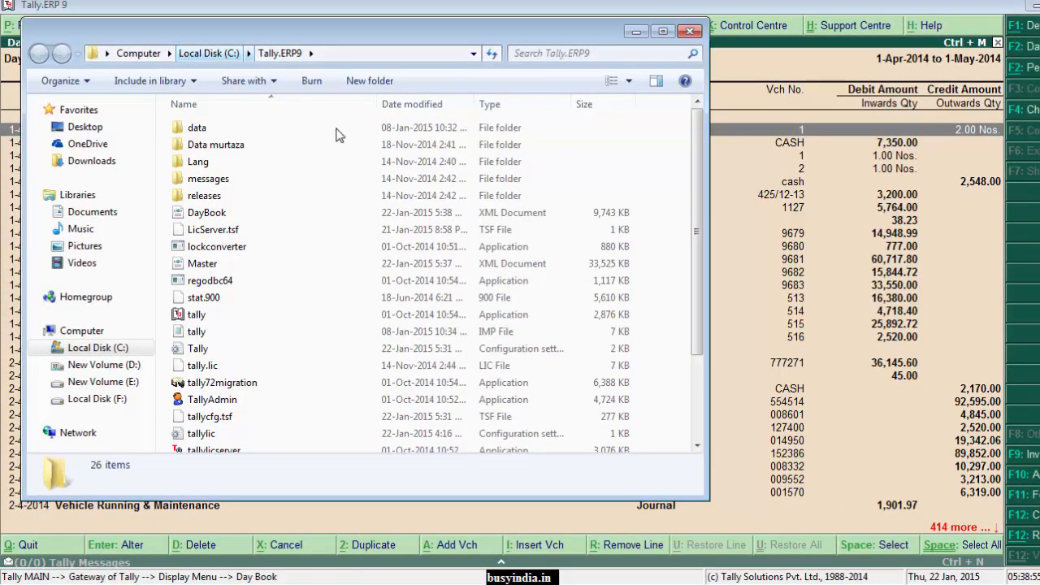
pyautogui.click(687, 33)
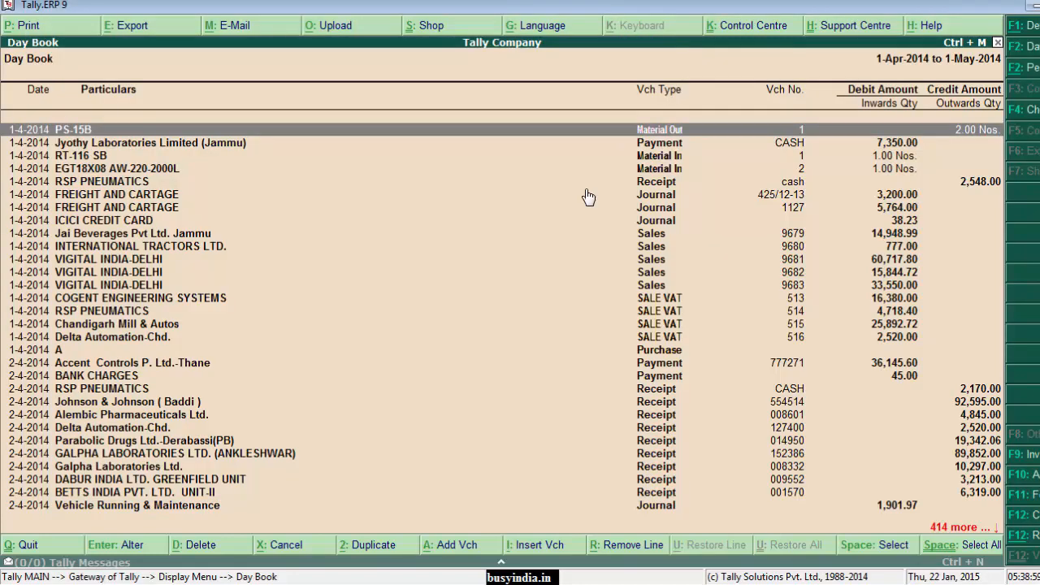
# Leave the Day Book and quit Tally.ERP 9, confirming the exit.
pyautogui.press('Escape')
pyautogui.press('Escape')
pyautogui.press('Escape')
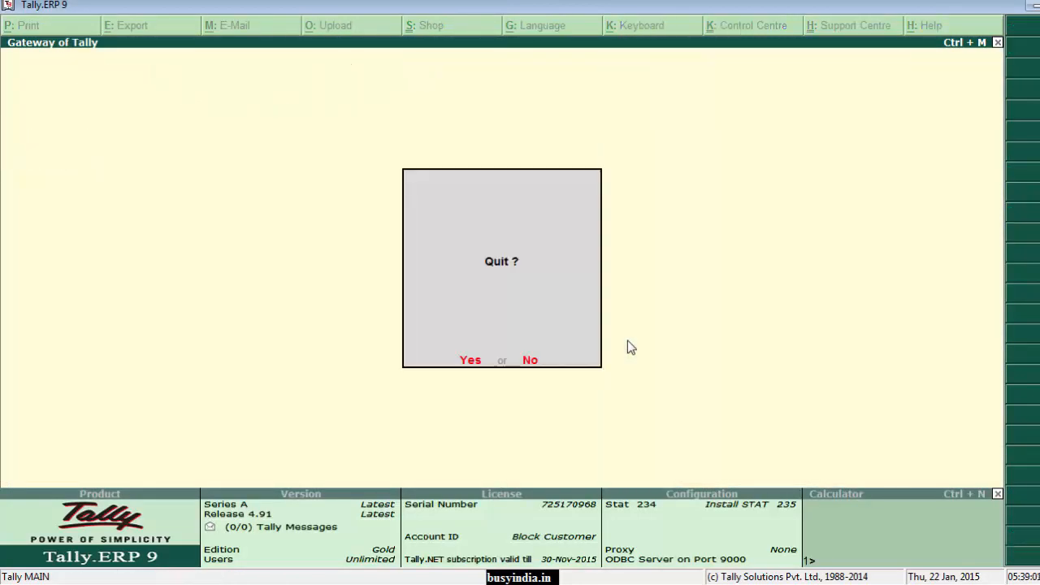
pyautogui.press('Return')
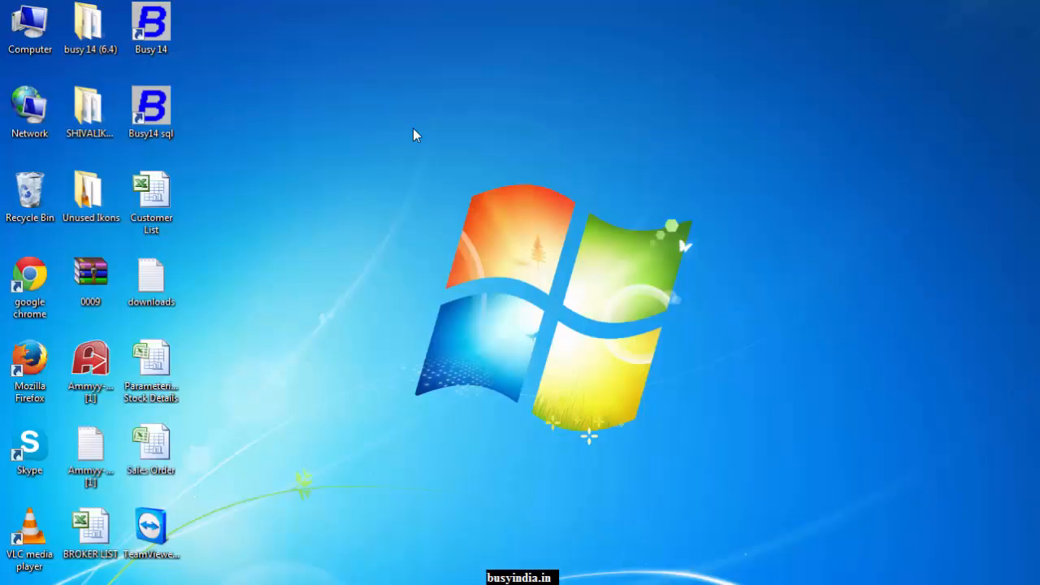
# Launch Busy14 sql from the desktop and start creating a new company.
pyautogui.doubleClick(157, 101)
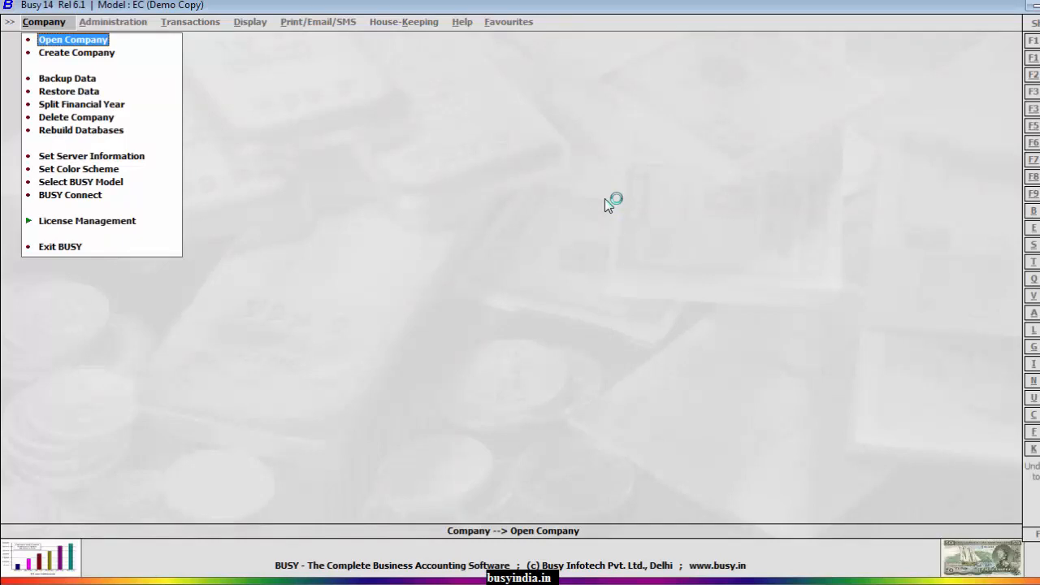
pyautogui.press('Down')
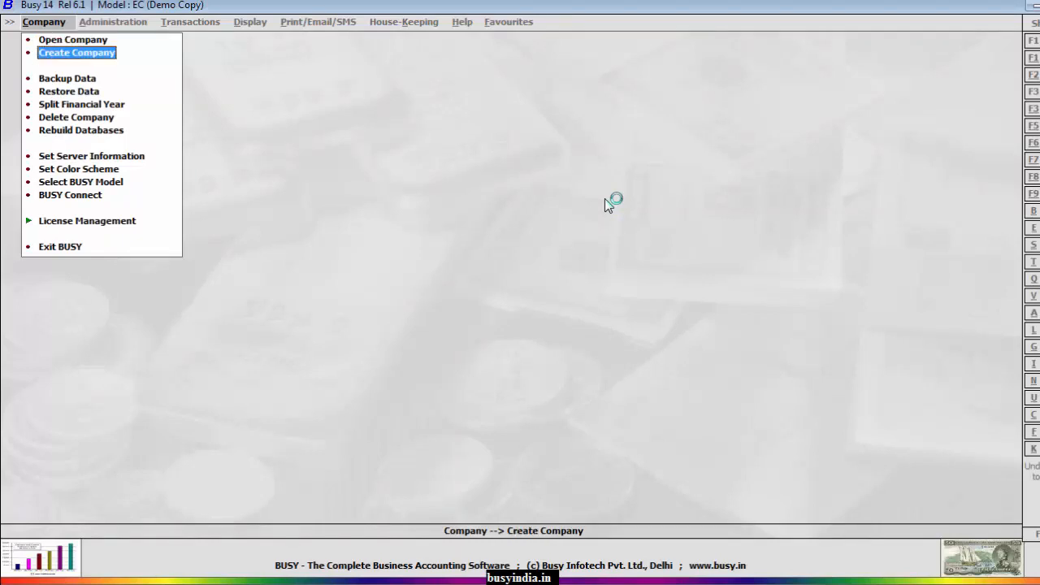
pyautogui.press('Return')
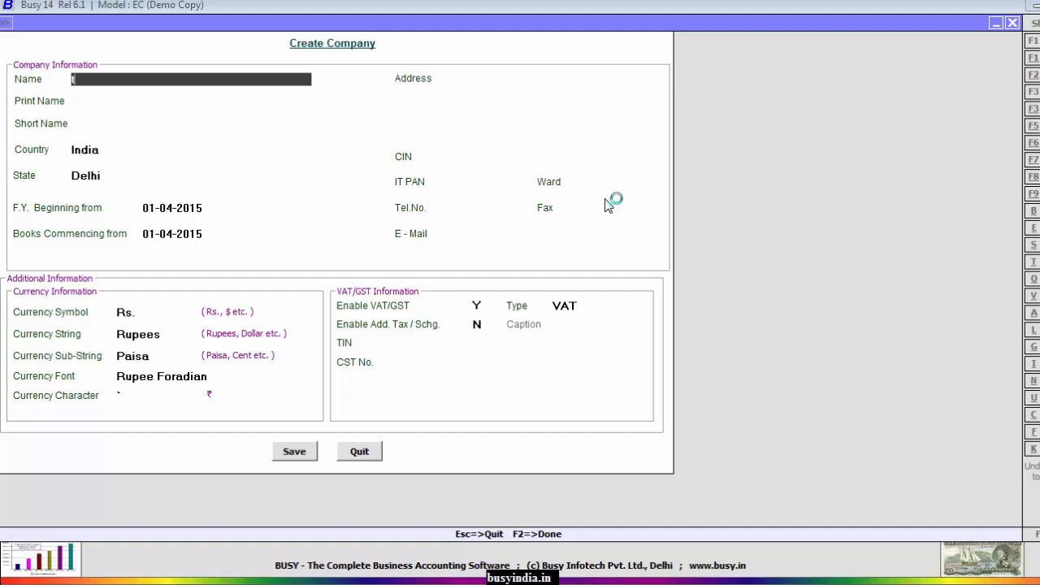
# Name the company and its print name Data Import from Tally, keep India as the country and set the state to Chandigarh.
pyautogui.write('data import')
pyautogui.write('m tally')
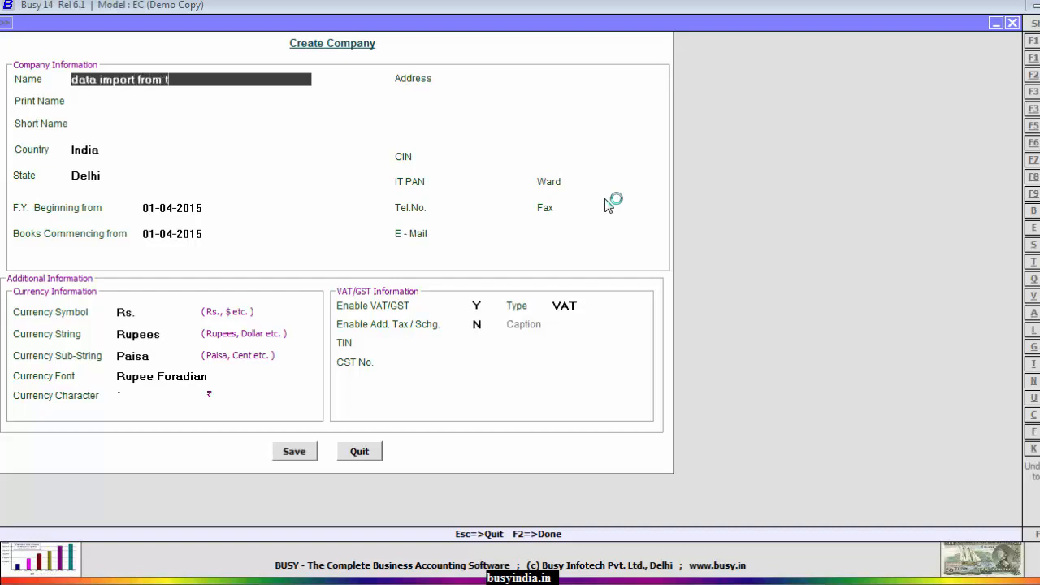
pyautogui.press('Return')
pyautogui.press('Return')
pyautogui.press('Return')
pyautogui.press('Return')
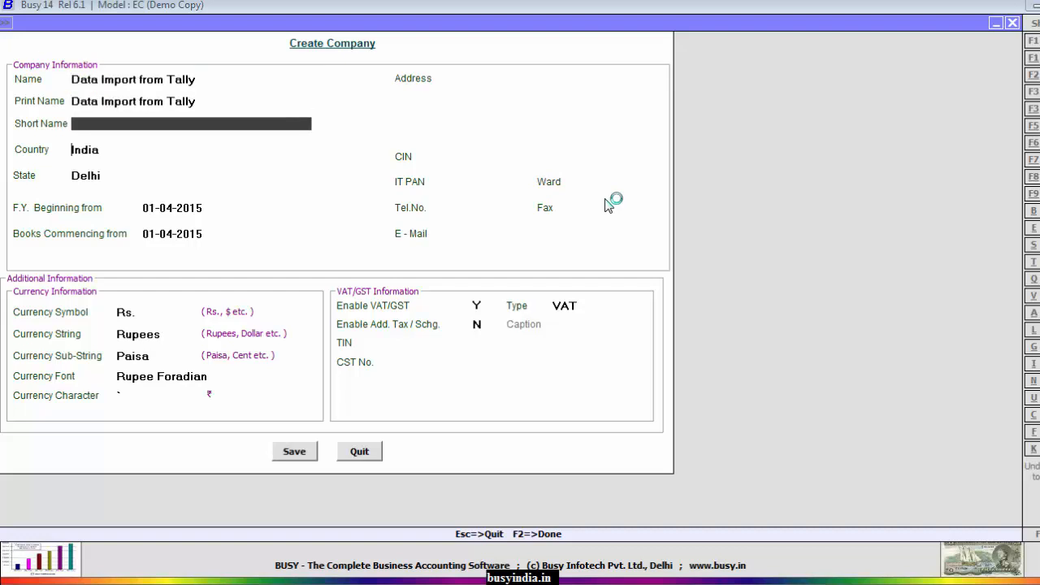
pyautogui.write('ch')
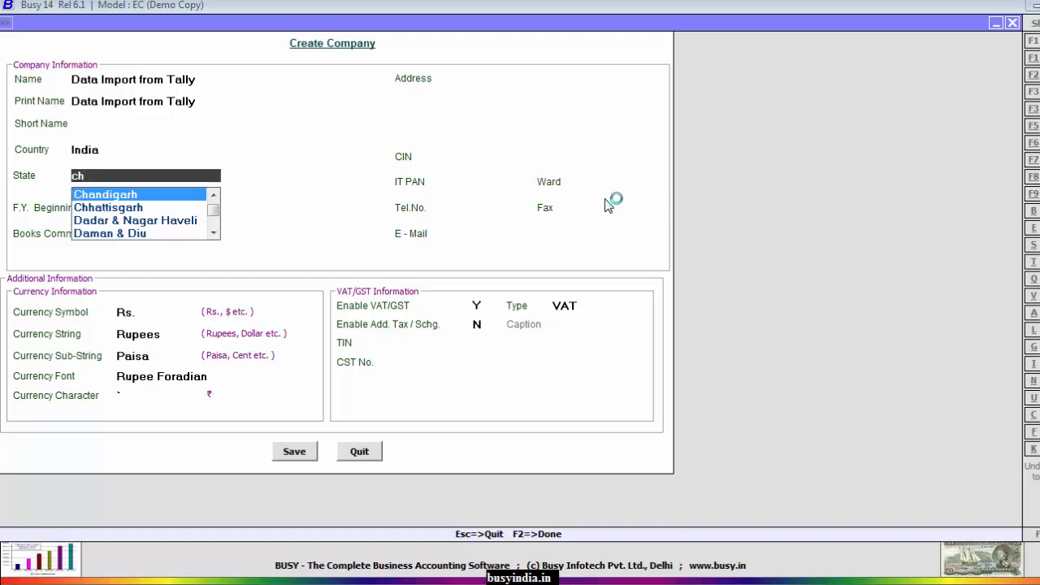
pyautogui.press('Return')
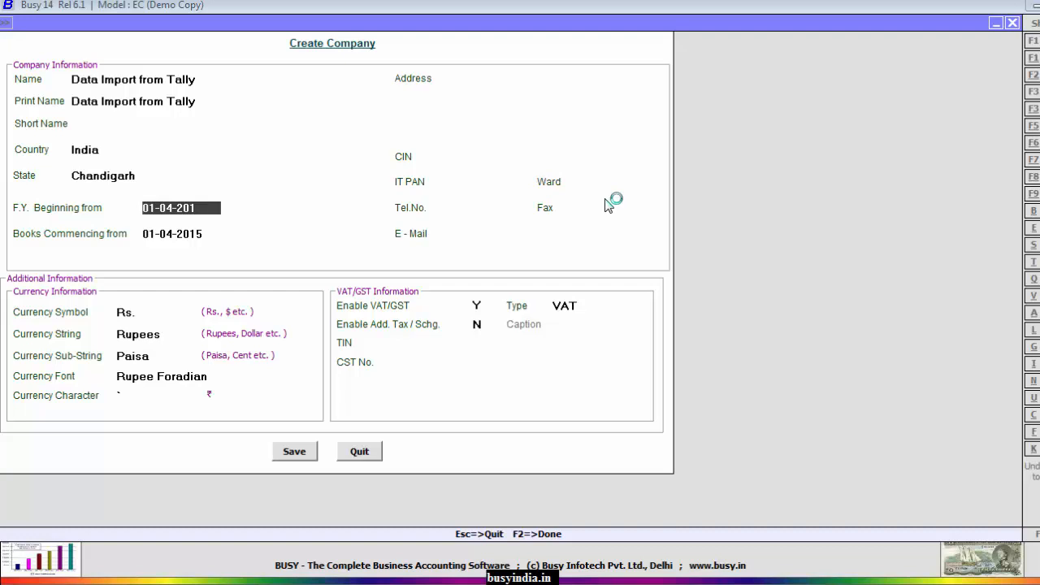
# Set the financial year beginning to 01-04-2014 and accept 01-04-2014 as the books commencing date.
pyautogui.write('01-04-2014')
pyautogui.press('Return')
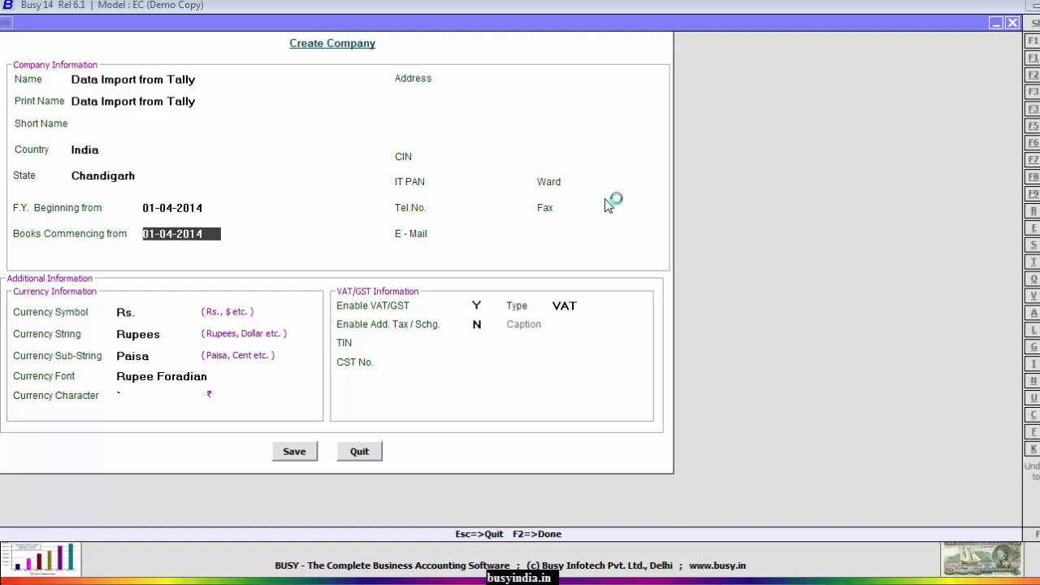
pyautogui.press('Return')
# Keep the remaining contact, currency and VAT defaults and save the company without copying masters, configuration or users from an existing company.
pyautogui.press('Return')
pyautogui.press('Return')
pyautogui.press('Return')
pyautogui.press('Return')
pyautogui.press('Return')
pyautogui.press('Return')
pyautogui.press('Return')
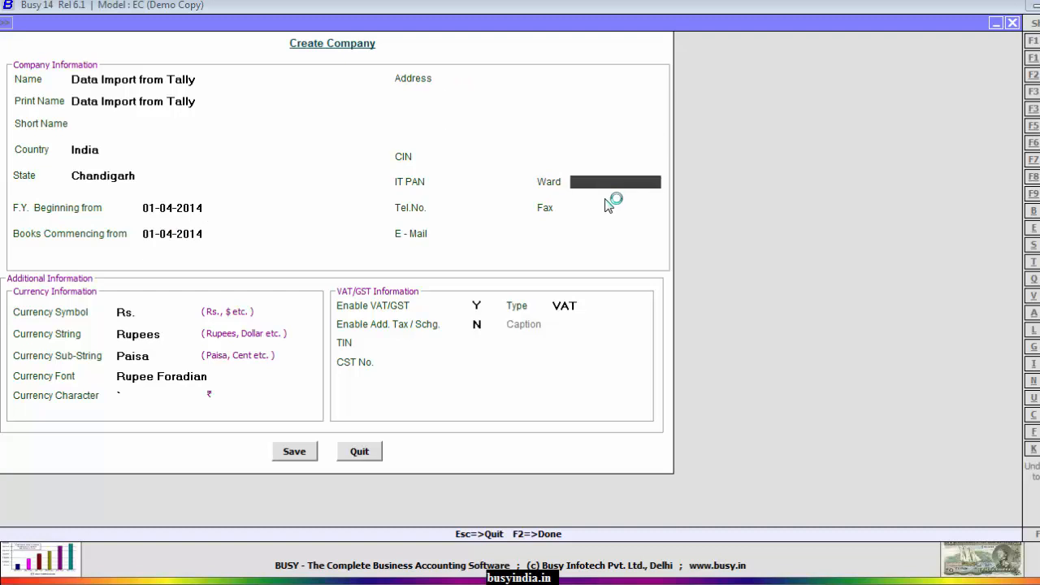
pyautogui.press('Return')
pyautogui.press('Return')
pyautogui.press('Return')
pyautogui.press('Return')
pyautogui.press('Return')
pyautogui.press('Return')
pyautogui.press('Return')
pyautogui.press('Return')
pyautogui.press('Return')
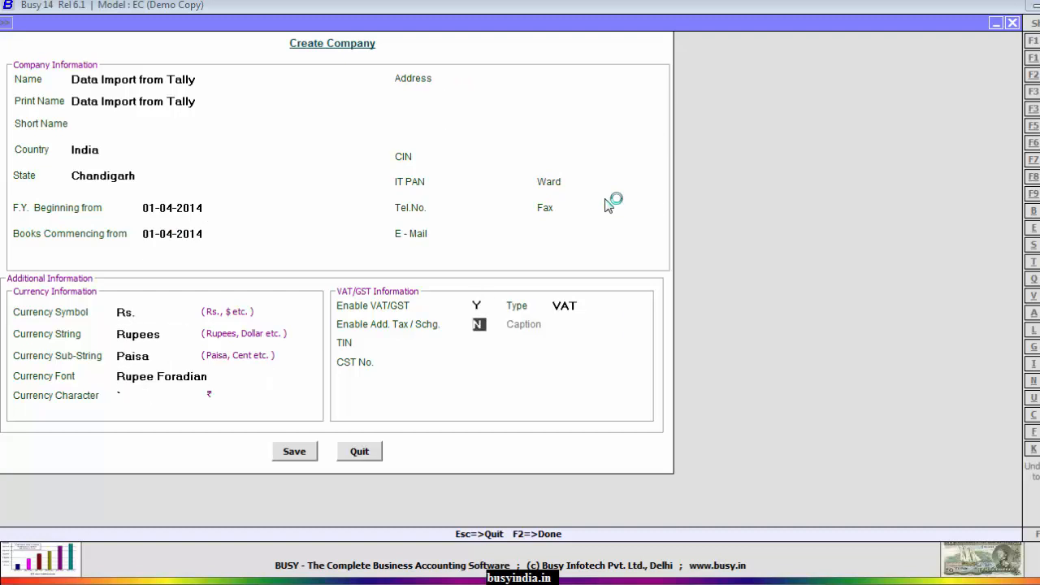
pyautogui.press('Return')
pyautogui.press('Return')
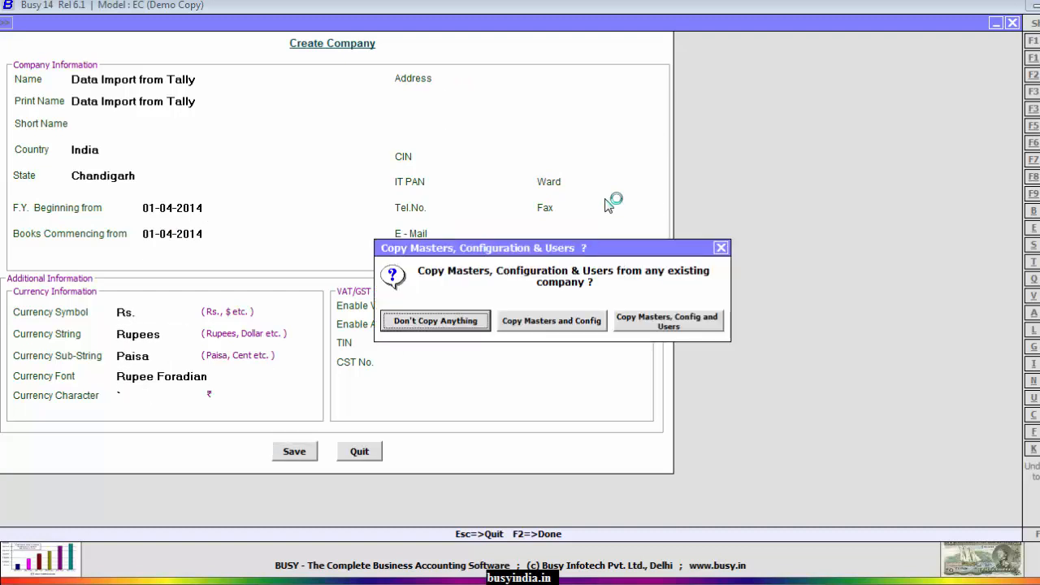
pyautogui.press('Return')
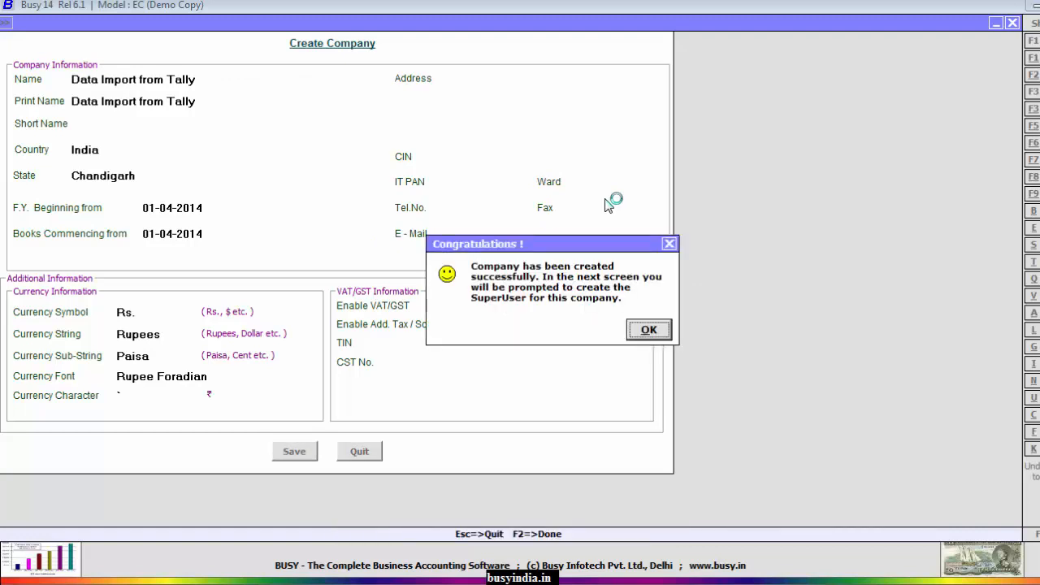
pyautogui.press('Return')
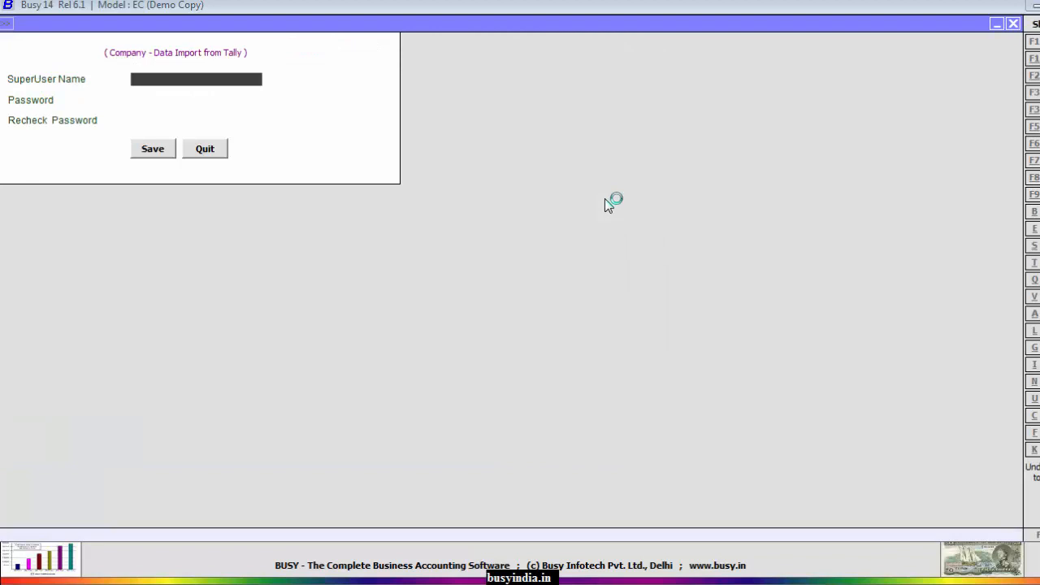
# Create the company's superuser with a superuser name and a repeated password, and leave the Features / Options configuration without changes.
pyautogui.write('D')
pyautogui.press('Return')
pyautogui.write('1')
pyautogui.press('Return')
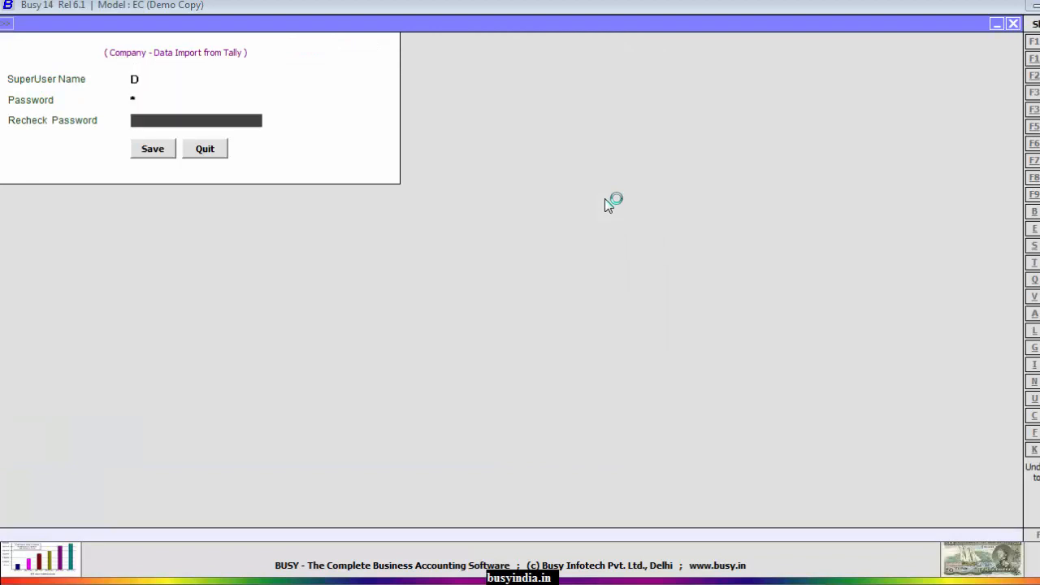
pyautogui.write('1')
pyautogui.press('Return')
pyautogui.press('Return')
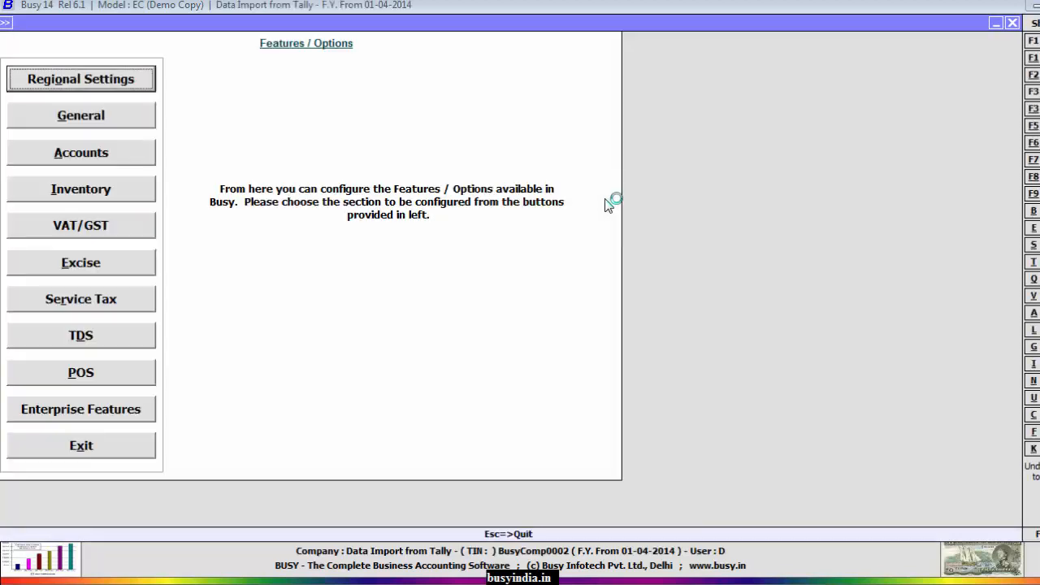
pyautogui.press('Escape')
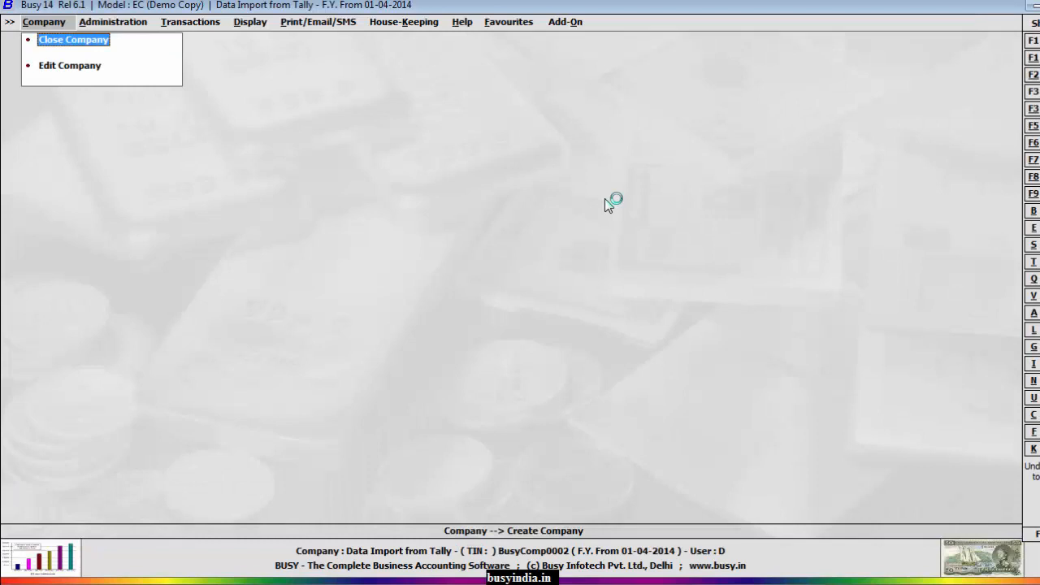
# Open the Maximum Entries in Voucher configuration for the new company.
pyautogui.press('Right')
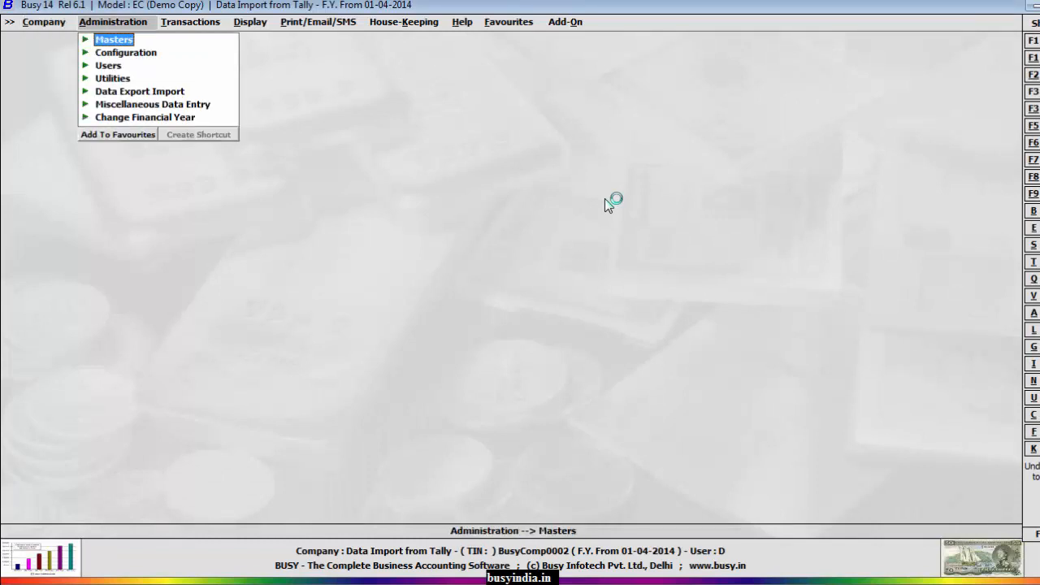
pyautogui.press('Down')
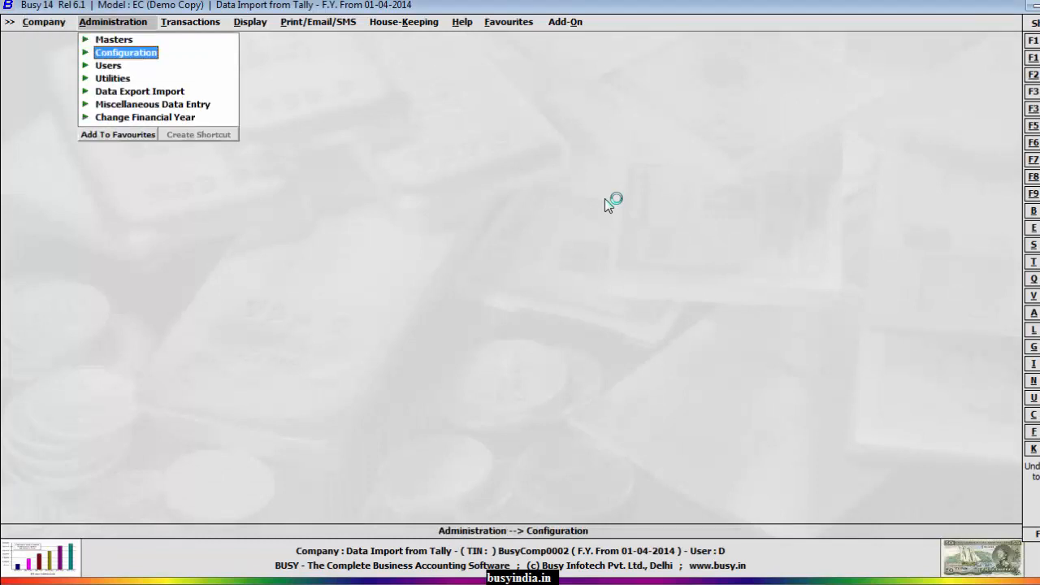
pyautogui.press('Right')
pyautogui.press('Down')
pyautogui.press('Down')
pyautogui.press('Down')
pyautogui.press('Down')
pyautogui.press('Down')
pyautogui.press('Down')
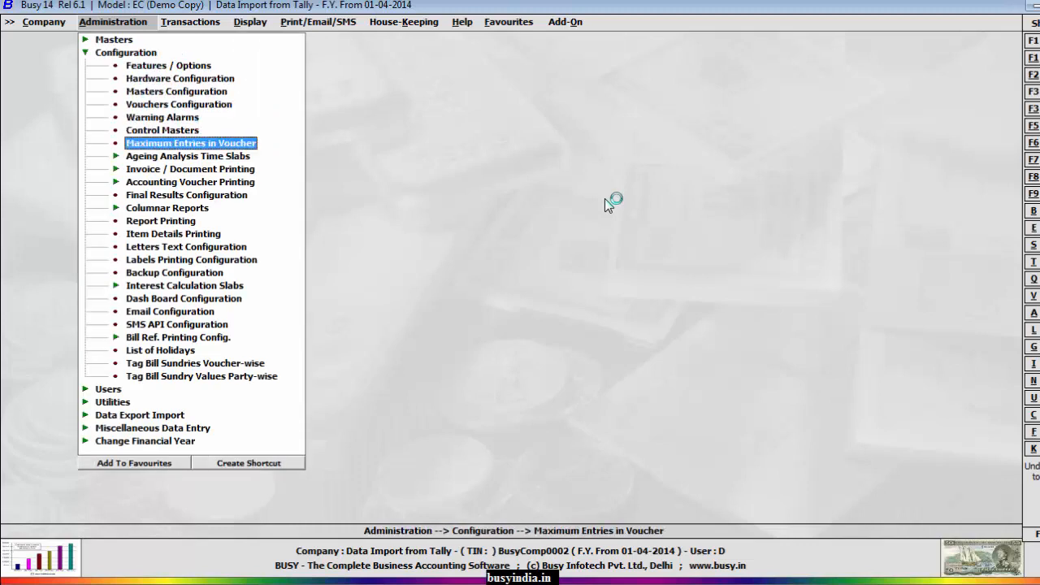
pyautogui.press('Return')
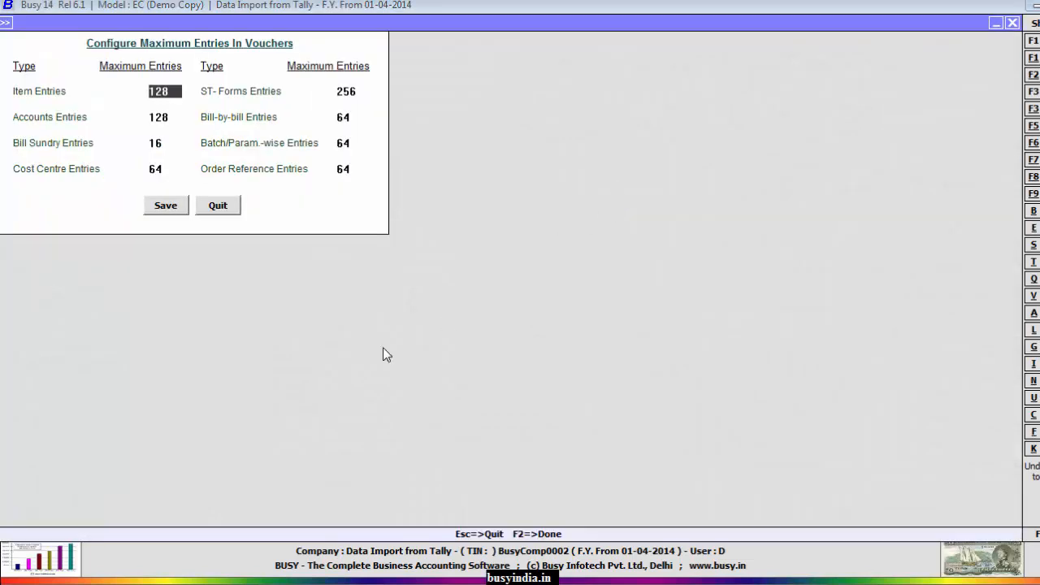
# Save the maximum voucher entries configuration with its default limits.
pyautogui.click(166, 206)
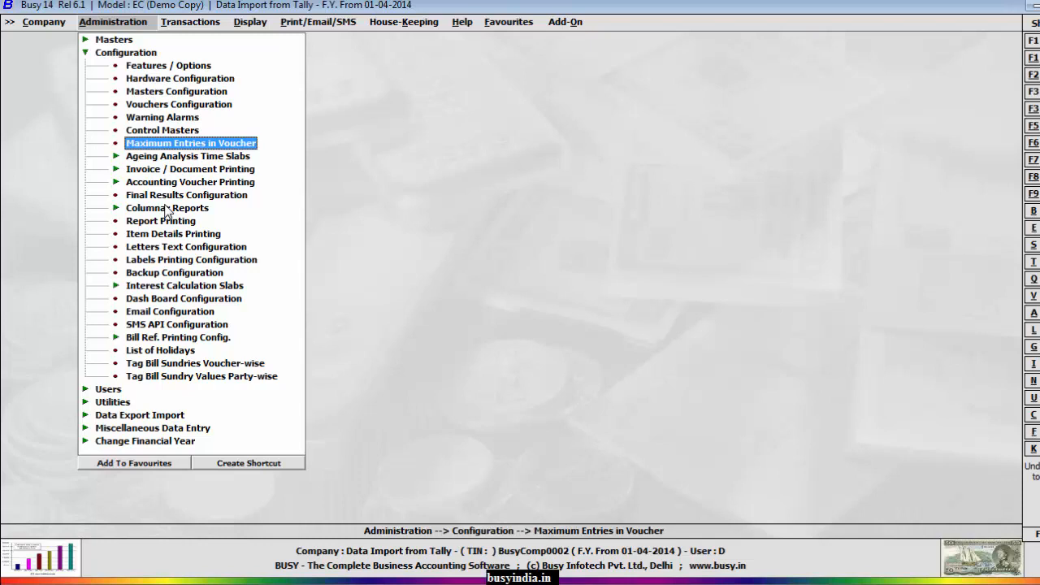
pyautogui.press('Escape')
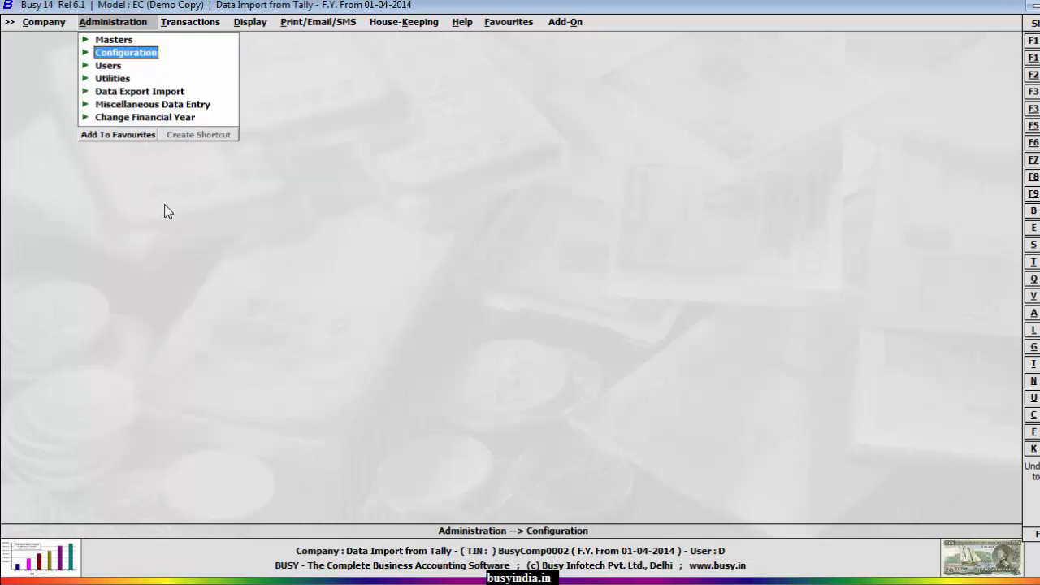
# Launch the Tally2Busy add-on, dismiss its demo notice and open the Tally to Busy import.
pyautogui.press('Left')
pyautogui.press('Left')
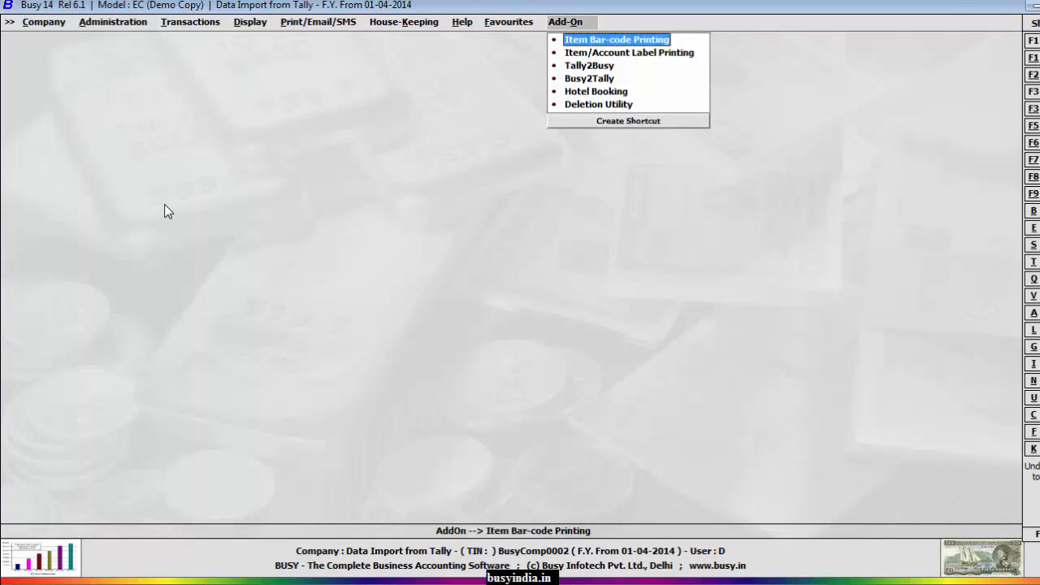
pyautogui.press('Down')
pyautogui.press('Down')
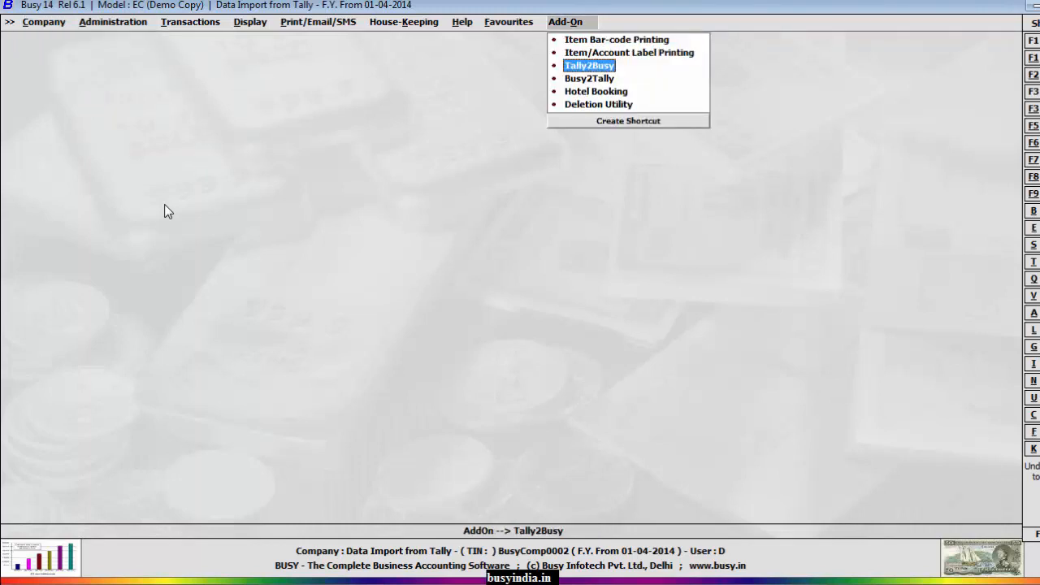
pyautogui.press('Return')
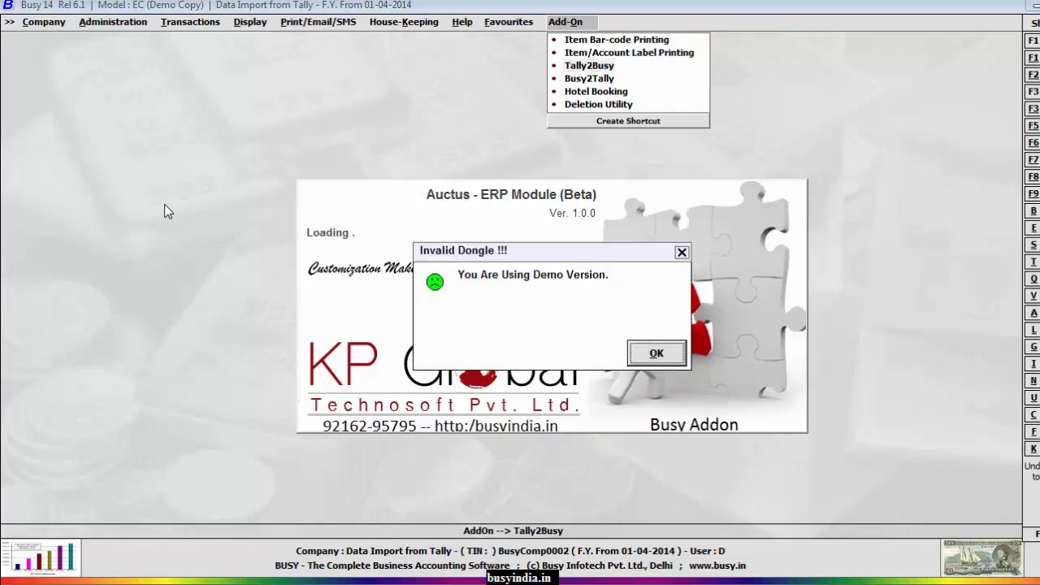
pyautogui.press('Return')
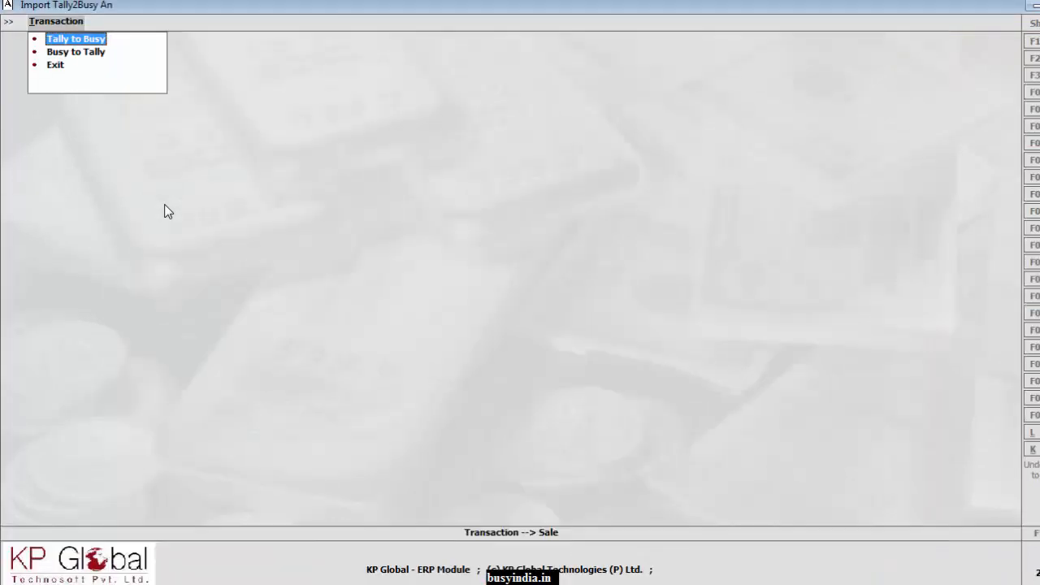
pyautogui.press('Return')
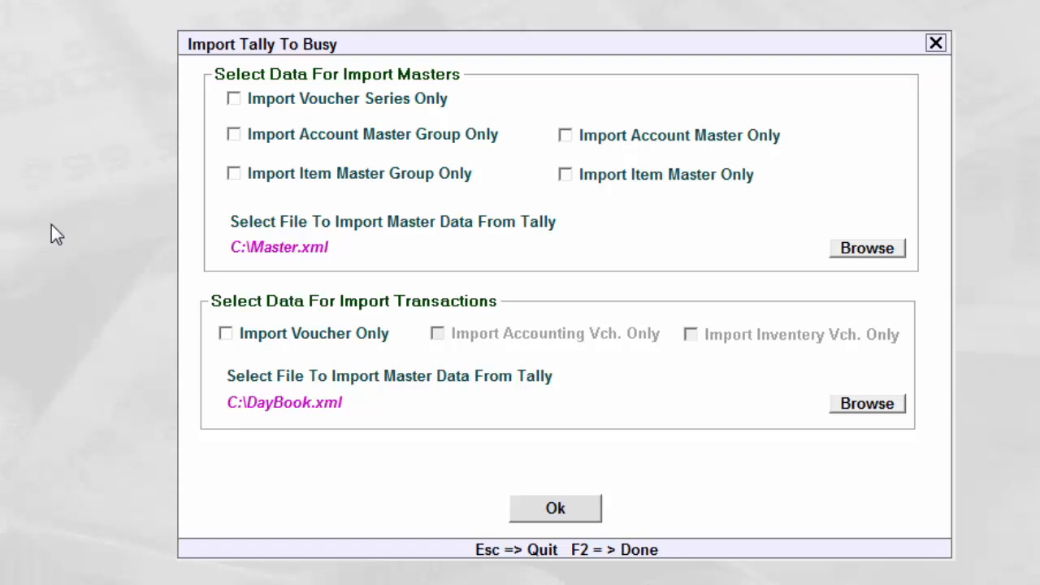
# Try to import only the voucher series, using Master.xml from C:\Tally.ERP9 as the master data file.
pyautogui.click(231, 104)
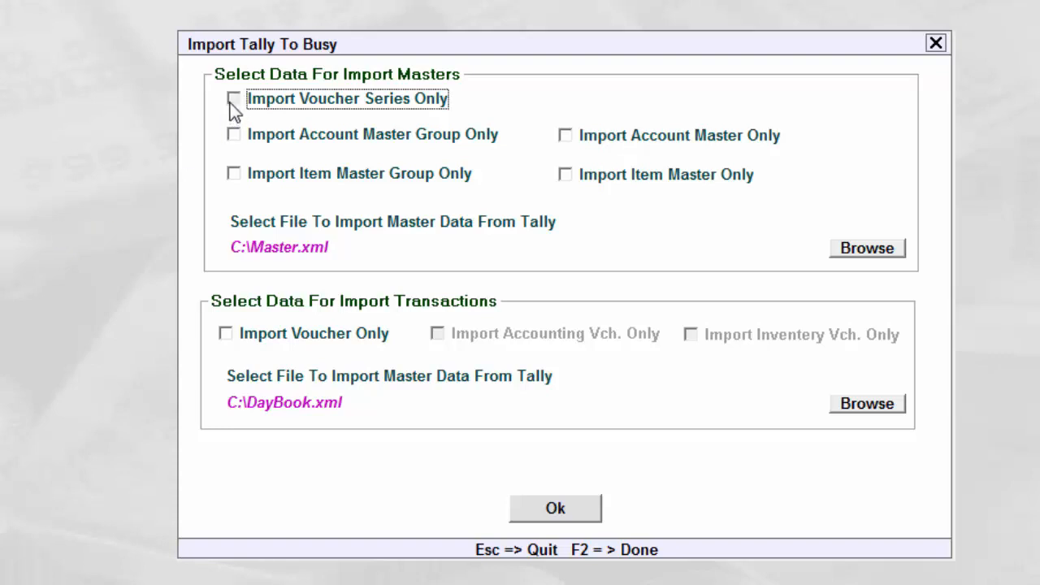
pyautogui.click(875, 253)
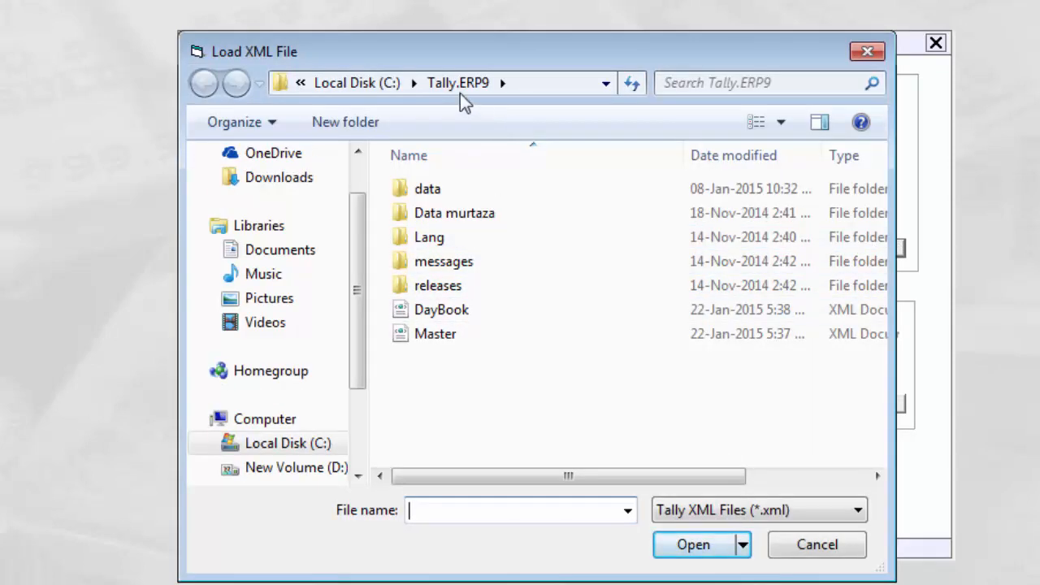
pyautogui.click(448, 335)
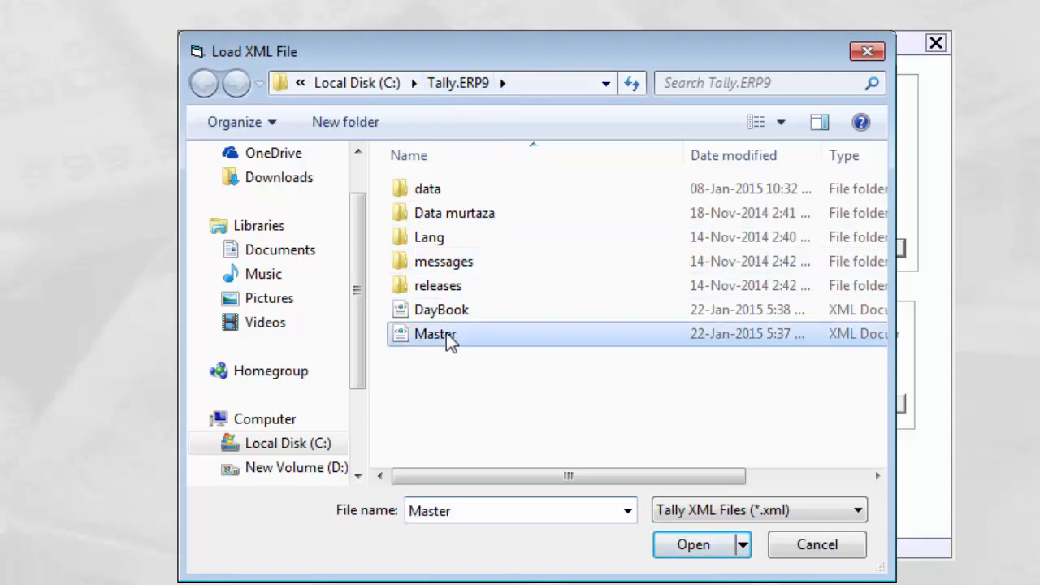
pyautogui.click(685, 550)
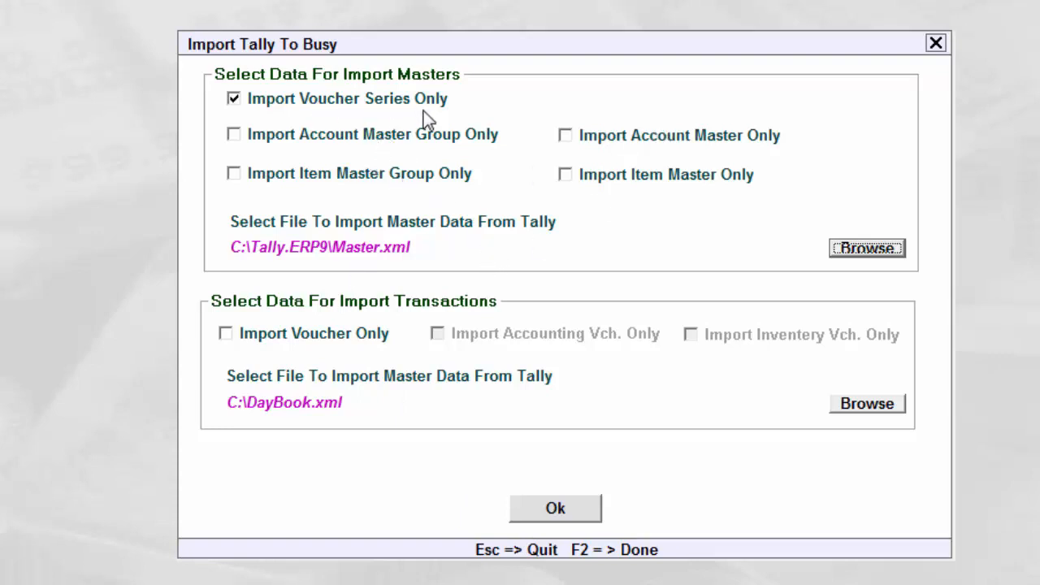
pyautogui.click(562, 506)
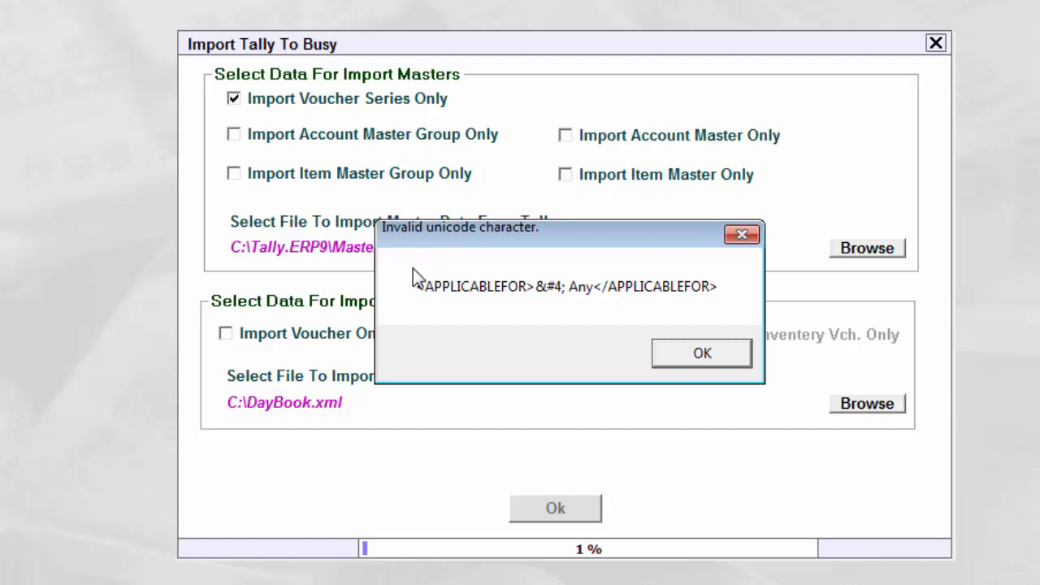
pyautogui.moveTo(402, 266)
pyautogui.mouseDown()
pyautogui.moveTo(477, 308)
pyautogui.moveTo(608, 334)
pyautogui.moveTo(734, 312)
pyautogui.mouseUp()
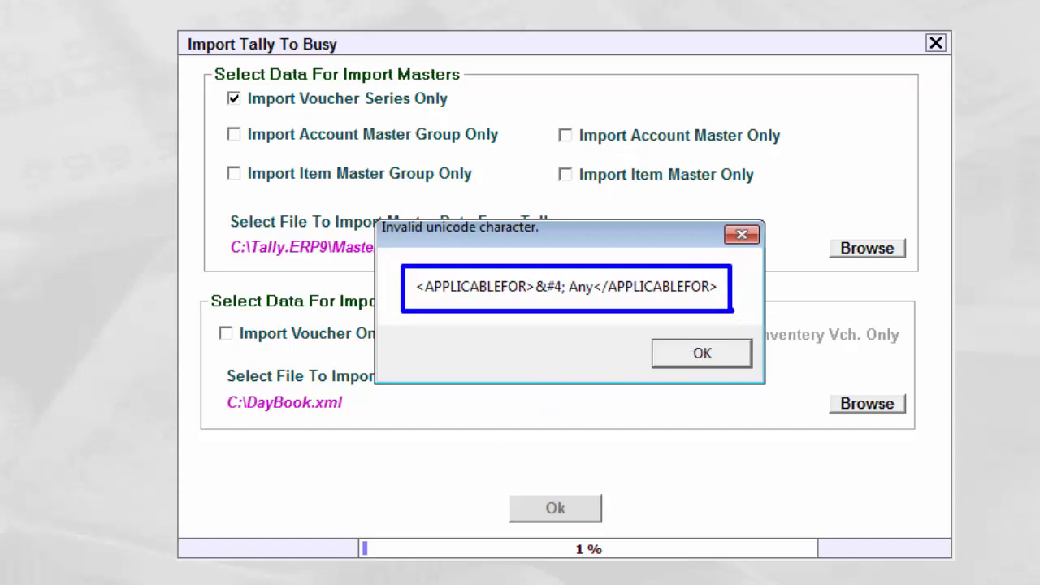
# Open the Master XML file from C:\Tally.ERP9 in Notepad.
pyautogui.press('super')
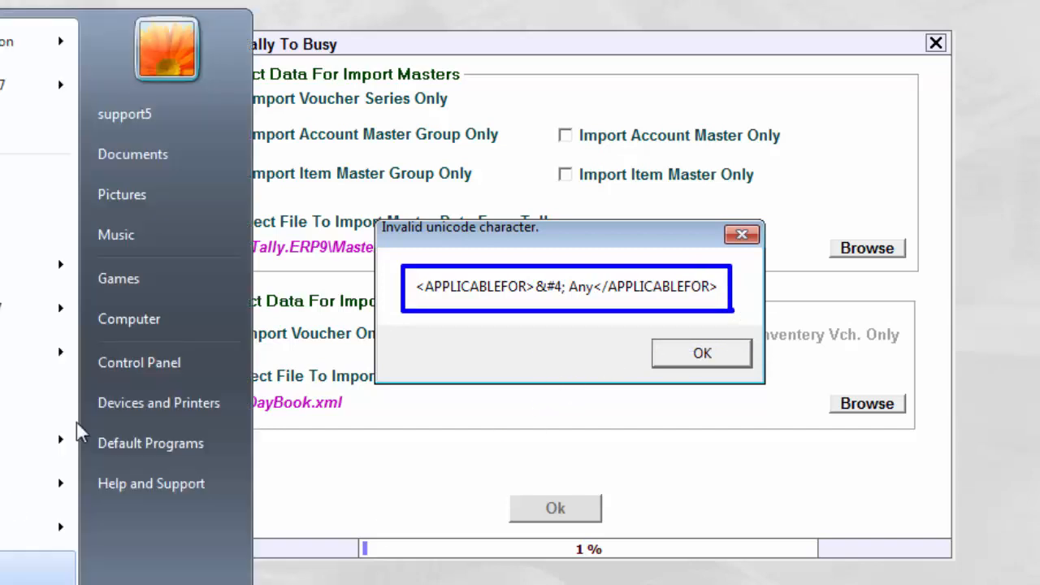
pyautogui.click(165, 315)
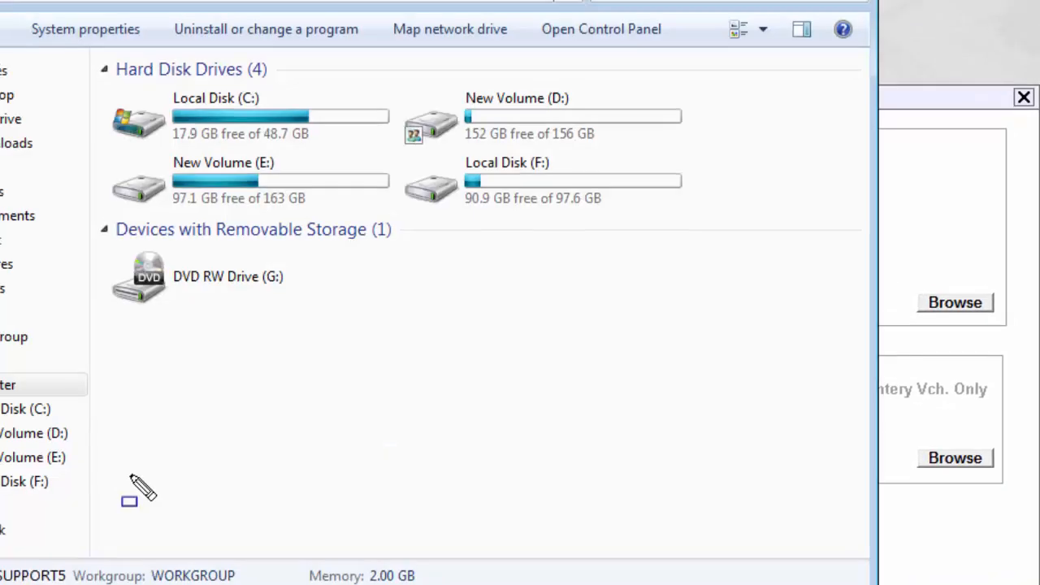
pyautogui.doubleClick(379, 202)
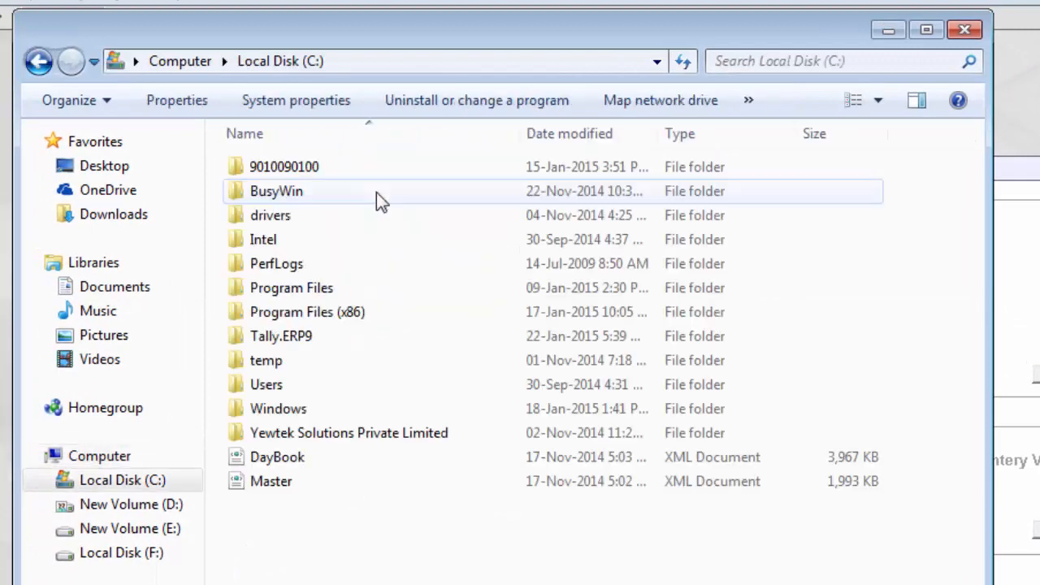
pyautogui.doubleClick(281, 338)
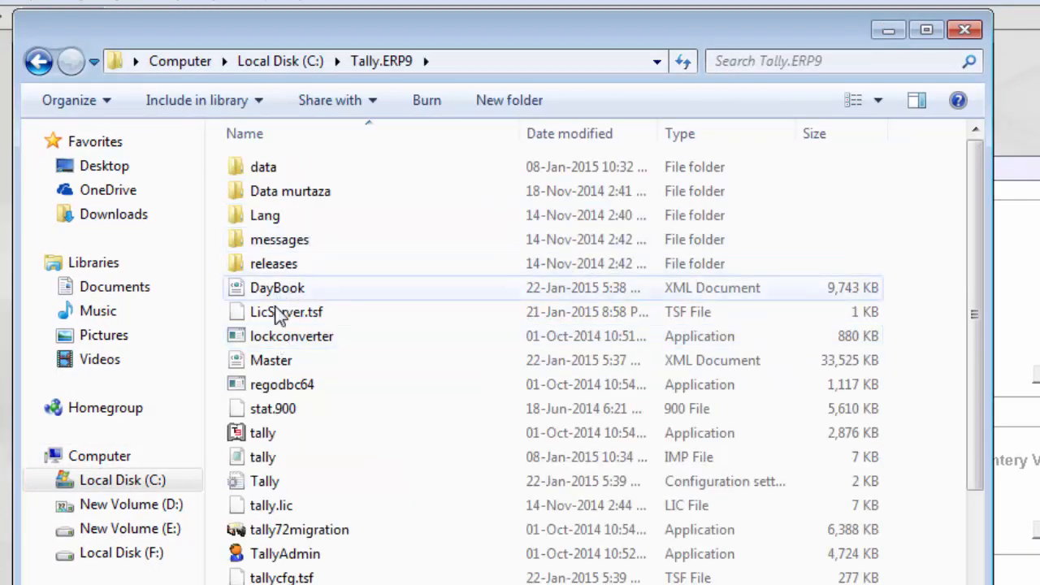
pyautogui.click(260, 361)
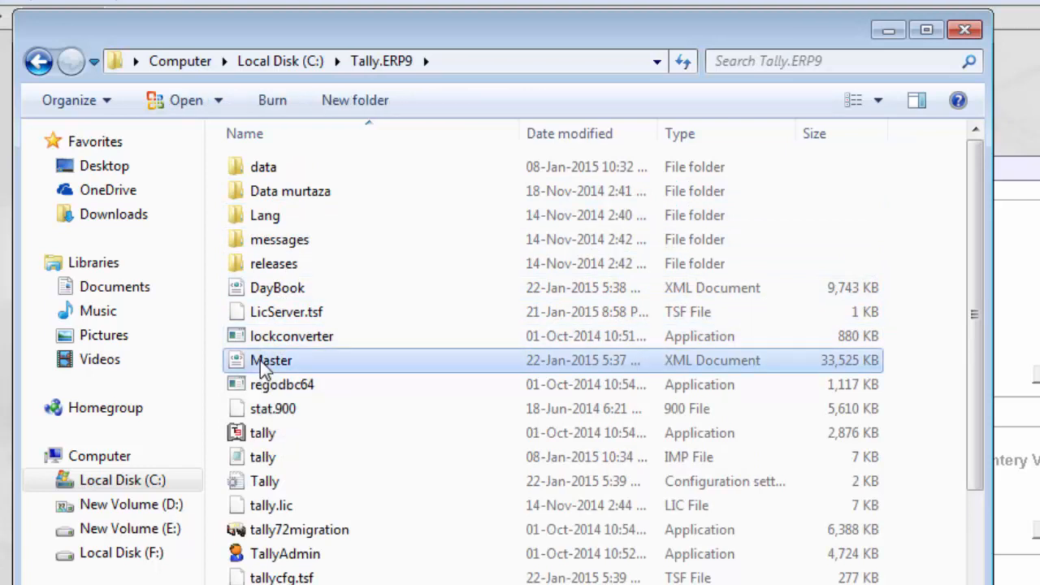
pyautogui.rightClick(260, 360)
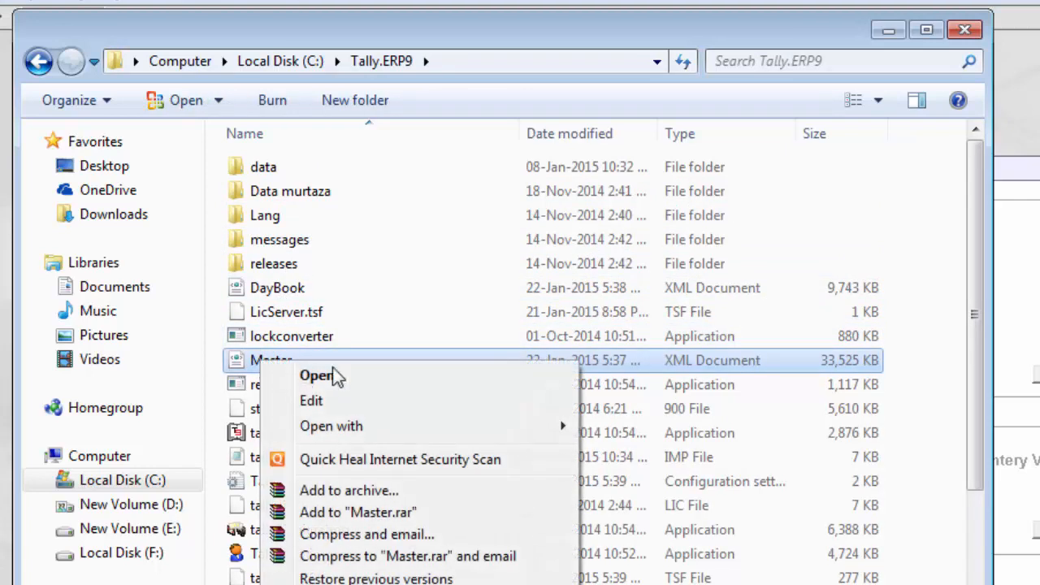
pyautogui.moveTo(416, 434)
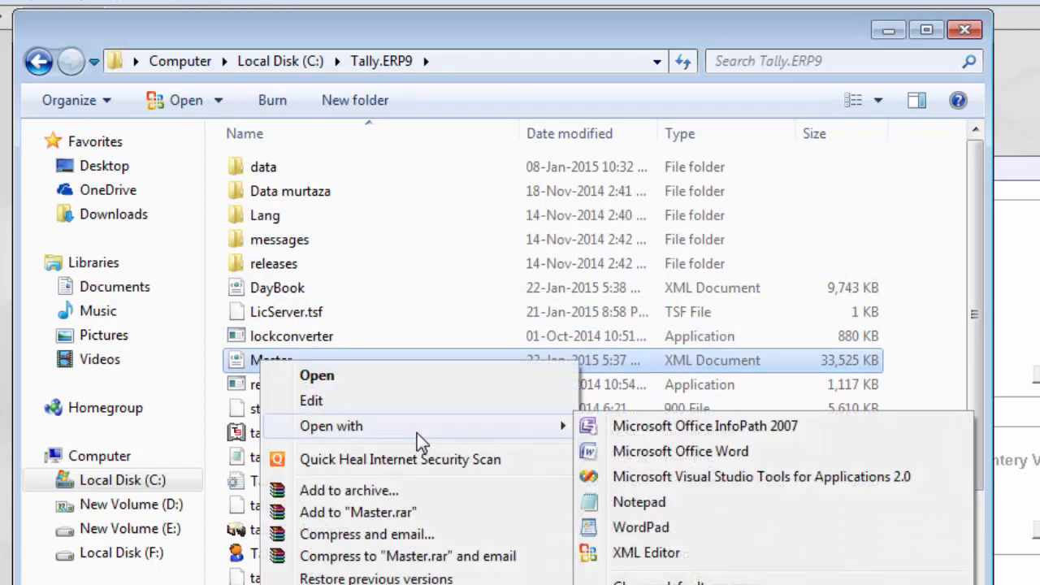
pyautogui.click(674, 504)
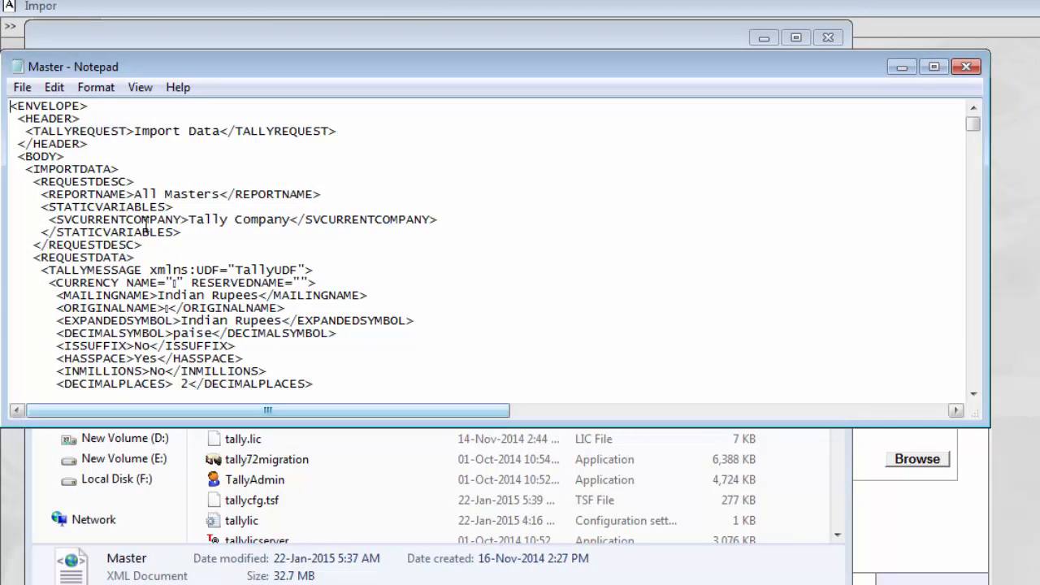
# Replace every occurrence of "<APPLICABLEFOR>&#4;" with "<APPLICABLEFOR>" throughout the Master file.
pyautogui.click(55, 88)
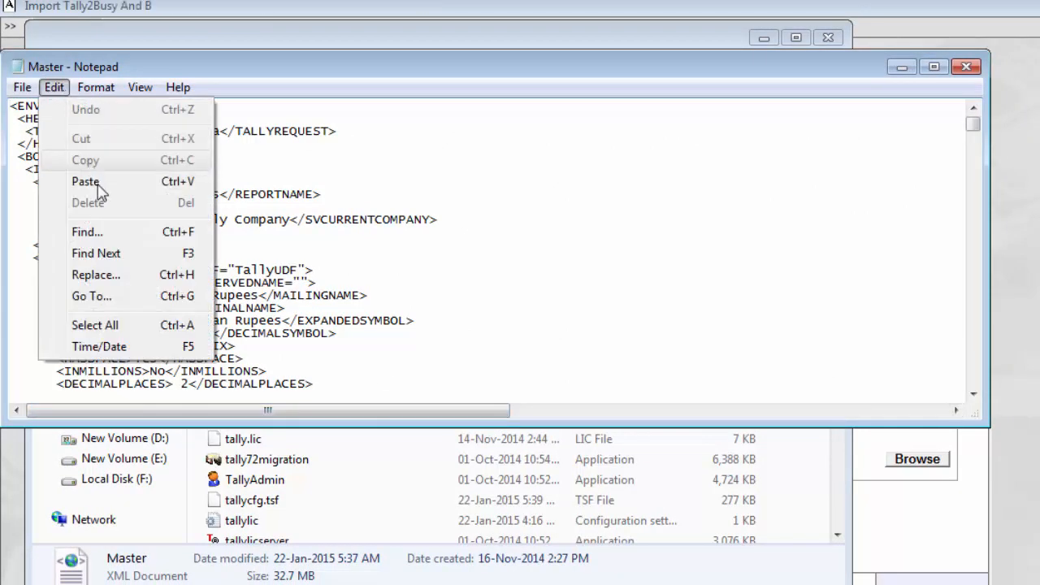
pyautogui.click(84, 277)
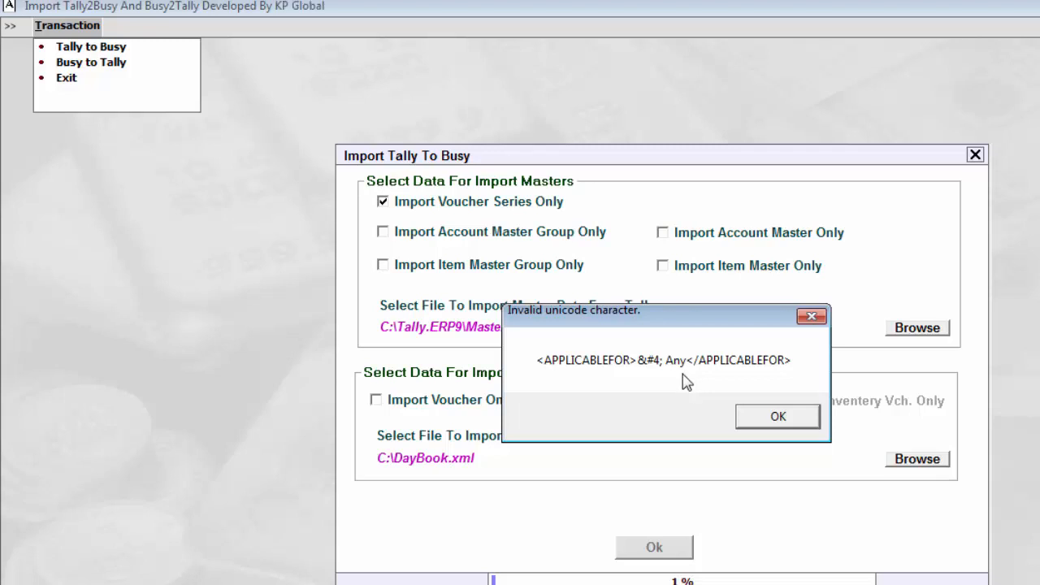
pyautogui.hotkey('alt', 'Tab')
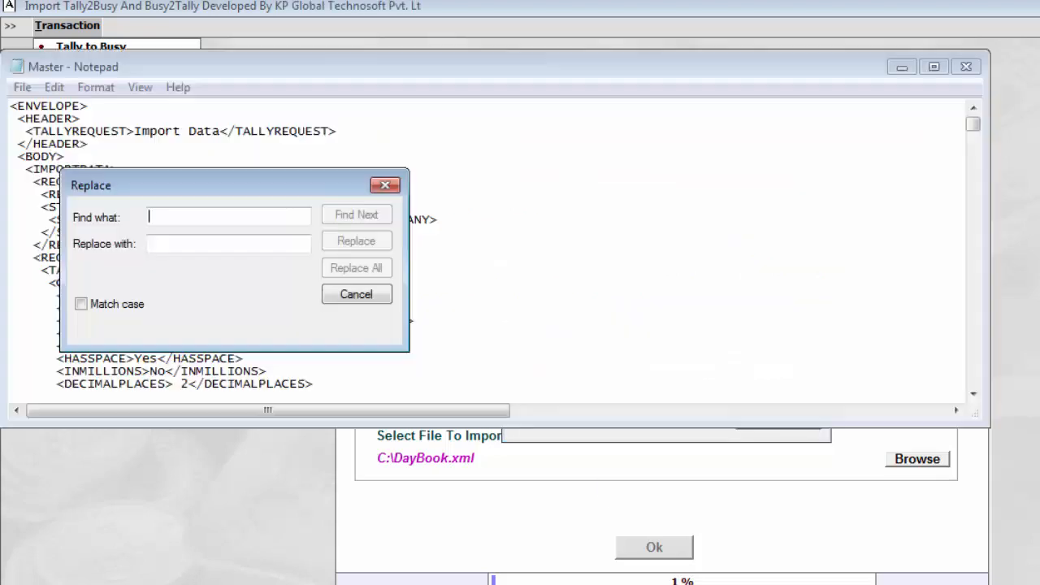
pyautogui.write('<')
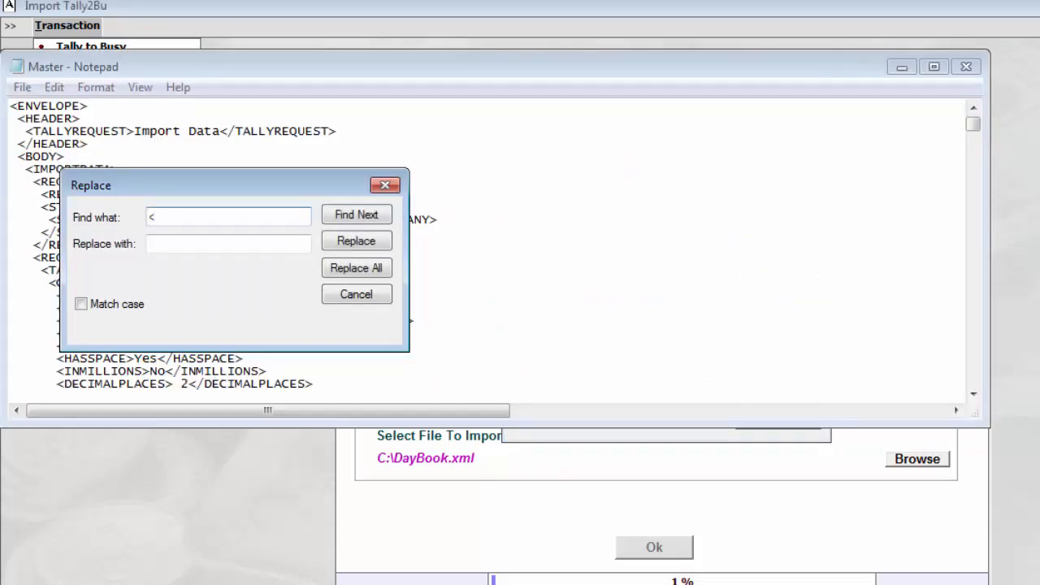
pyautogui.write('APPLO')
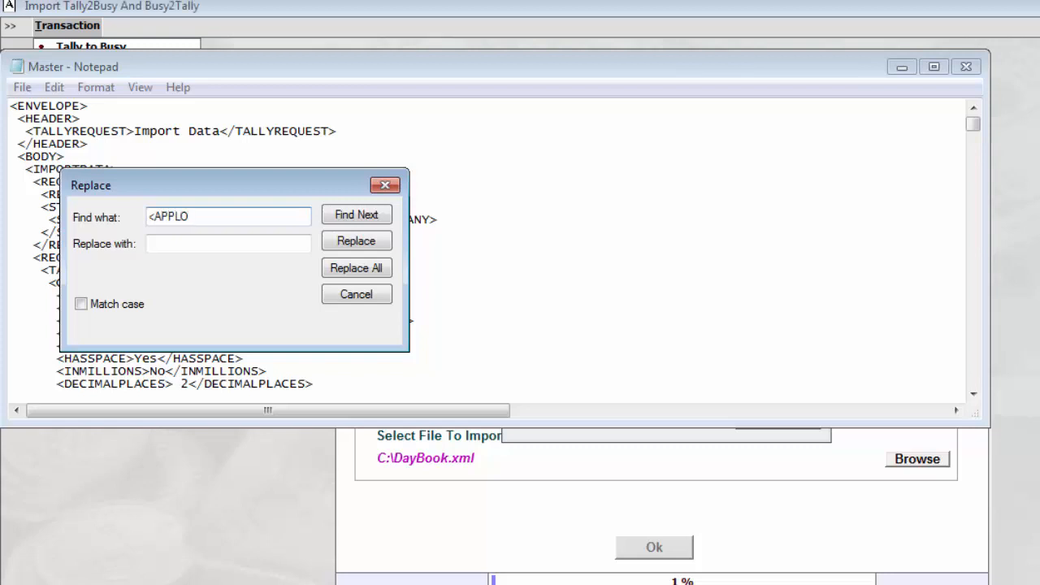
pyautogui.press('BackSpace')
pyautogui.write('IC')
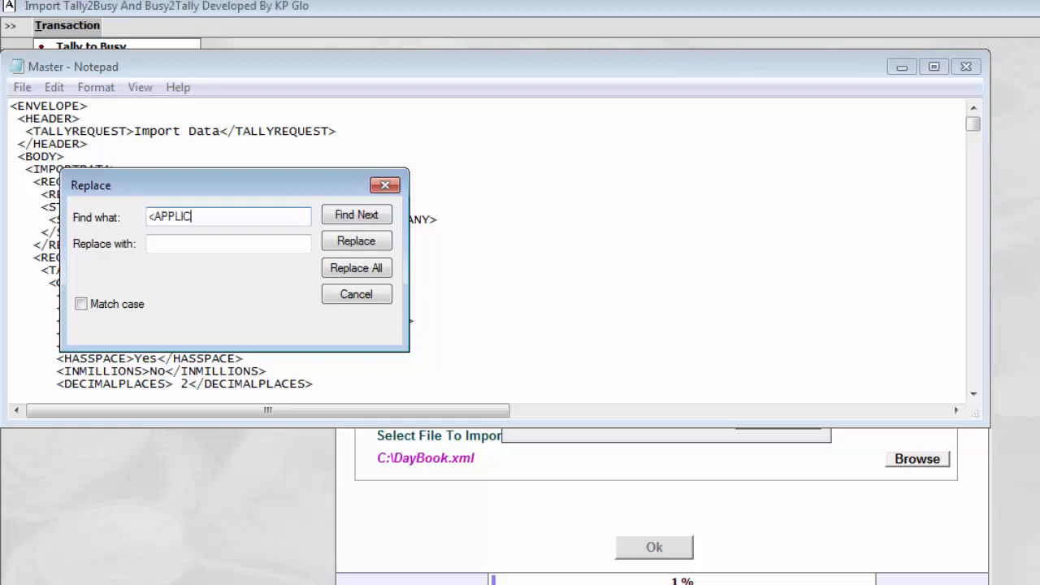
pyautogui.write('ABLEFO')
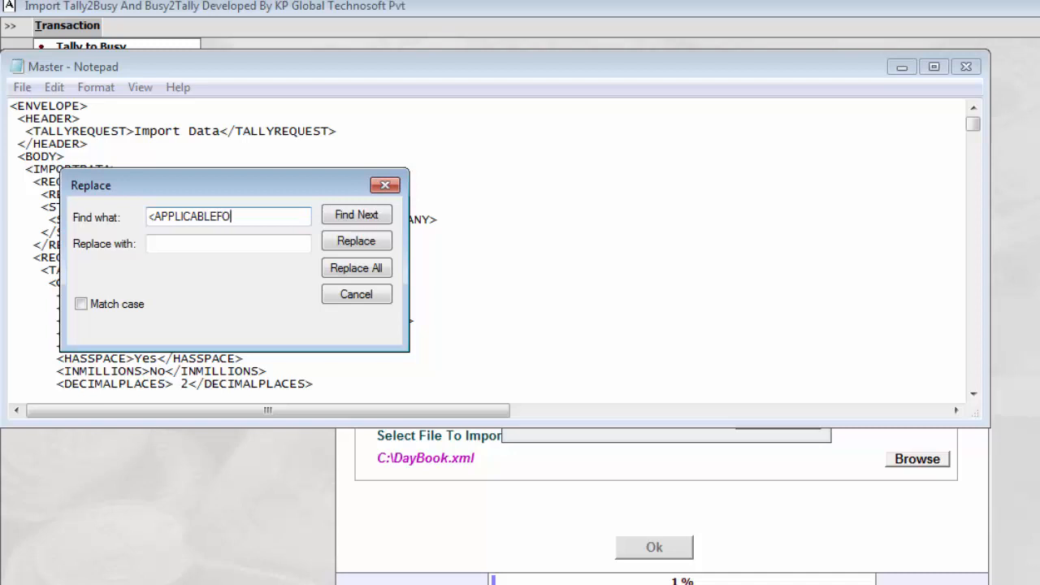
pyautogui.write('R')
pyautogui.write('>&#4;')
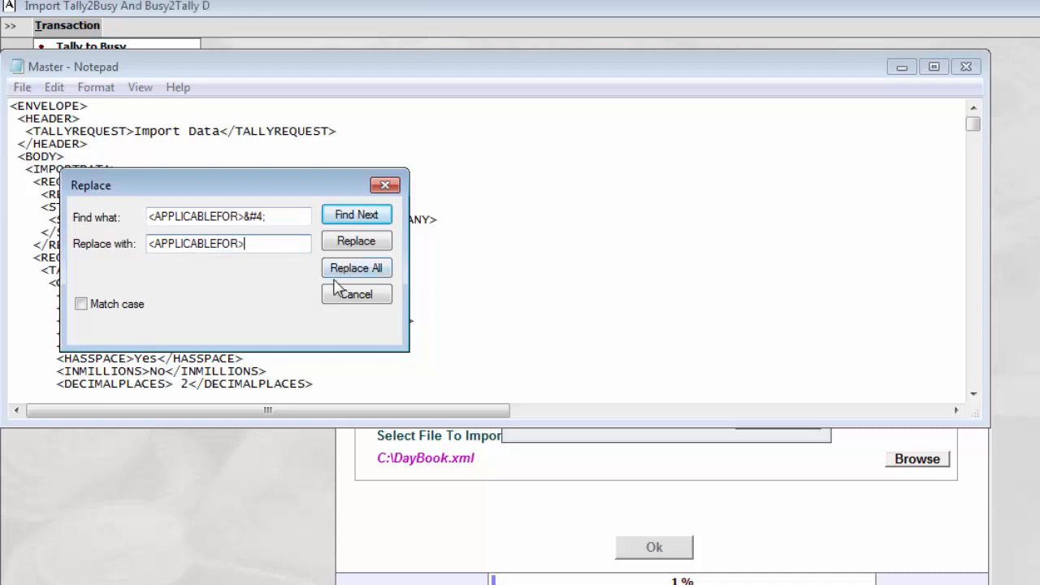
pyautogui.click(351, 274)
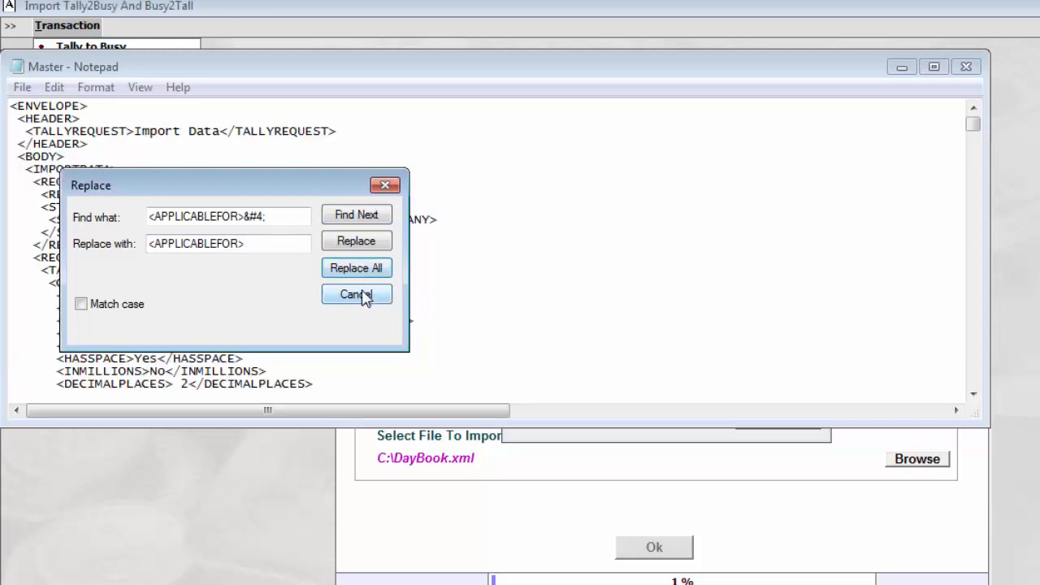
pyautogui.click(357, 294)
# Search the Master file for any remaining "<APPLICABLEFOR>&#4;" and save the file.
pyautogui.click(24, 87)
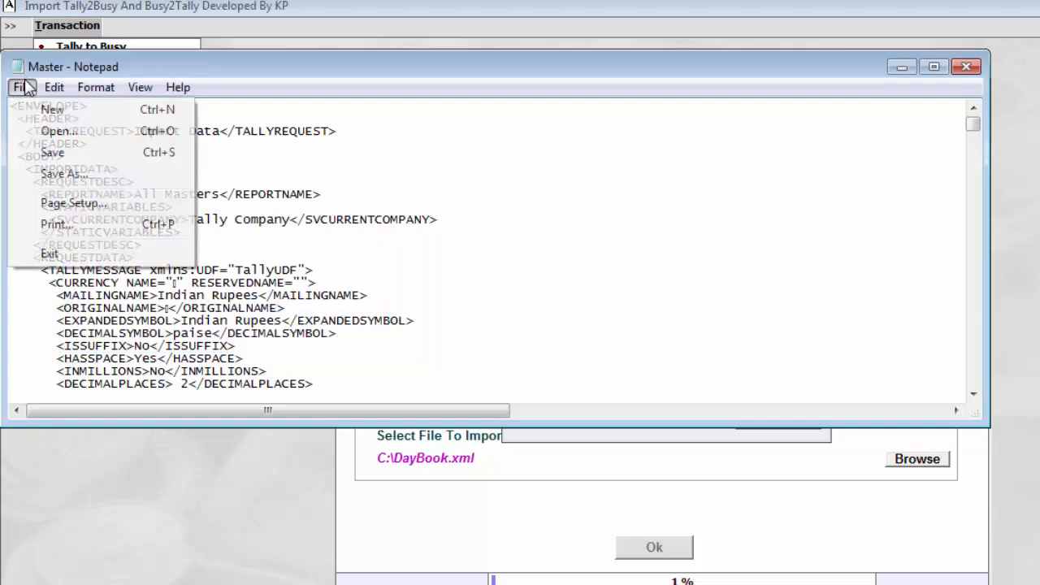
pyautogui.moveTo(54, 87)
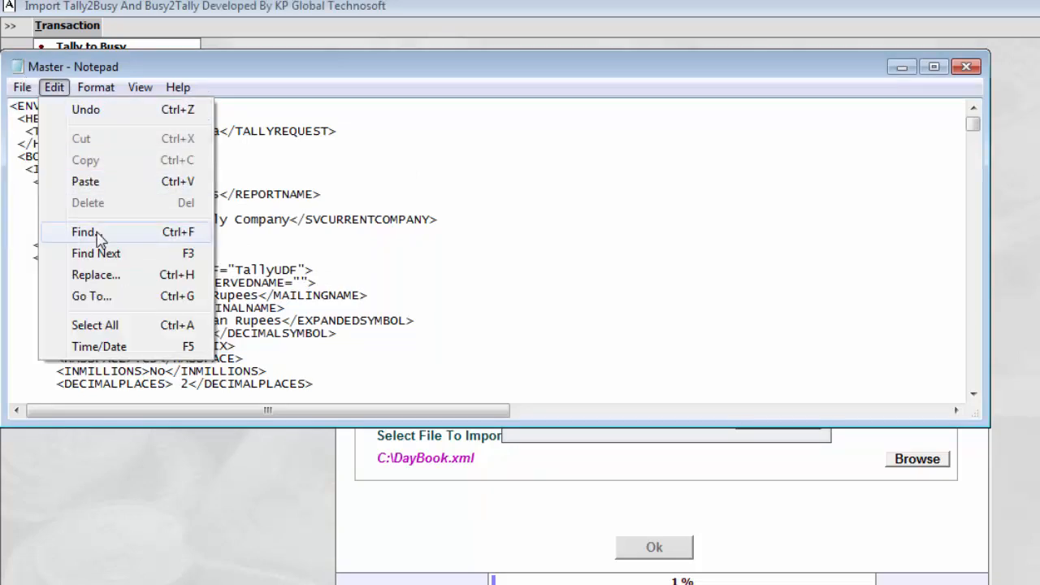
pyautogui.click(84, 232)
pyautogui.click(355, 264)
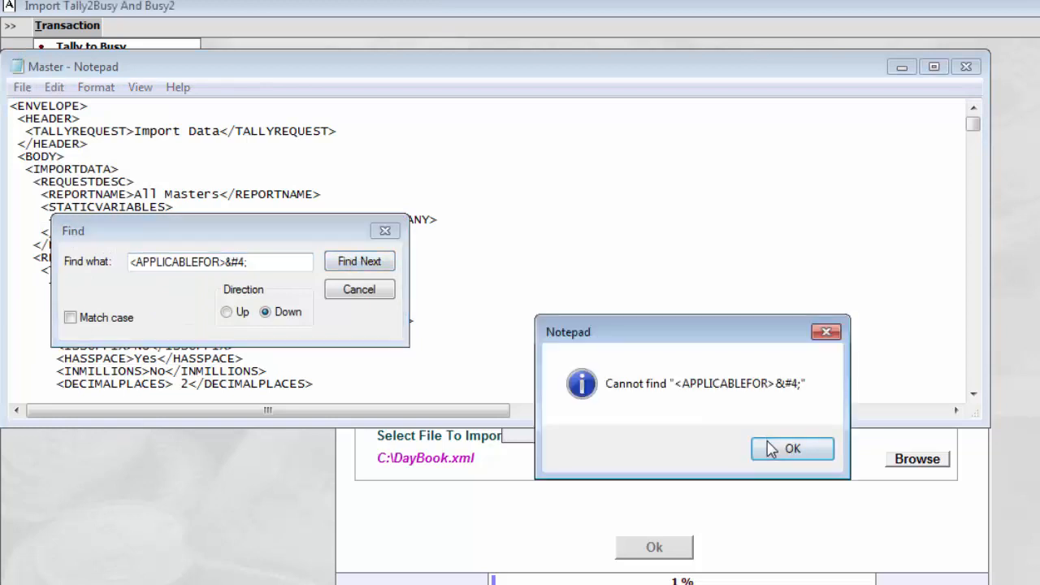
pyautogui.click(771, 449)
pyautogui.click(342, 290)
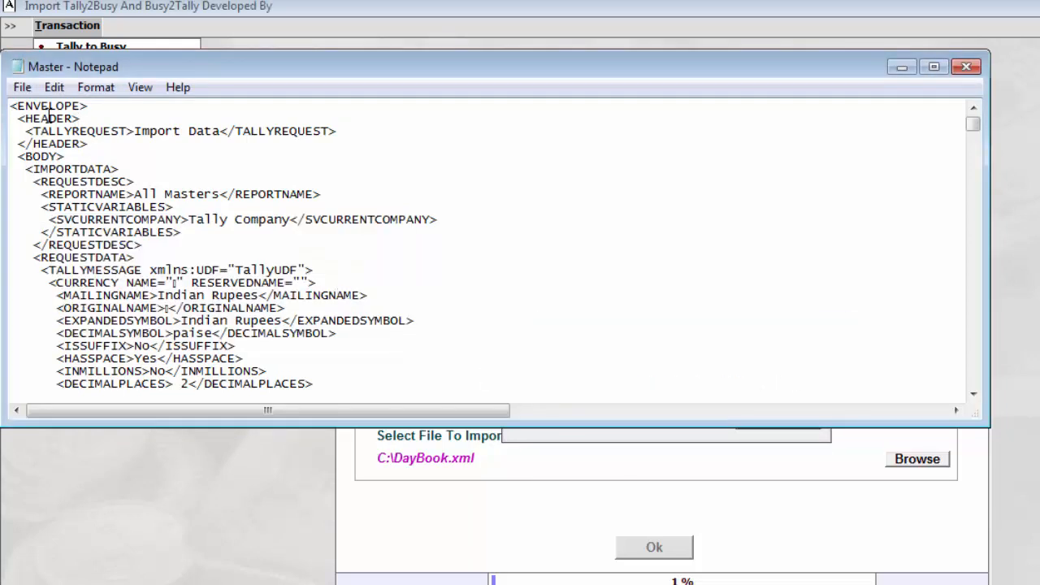
pyautogui.click(22, 87)
pyautogui.click(56, 156)
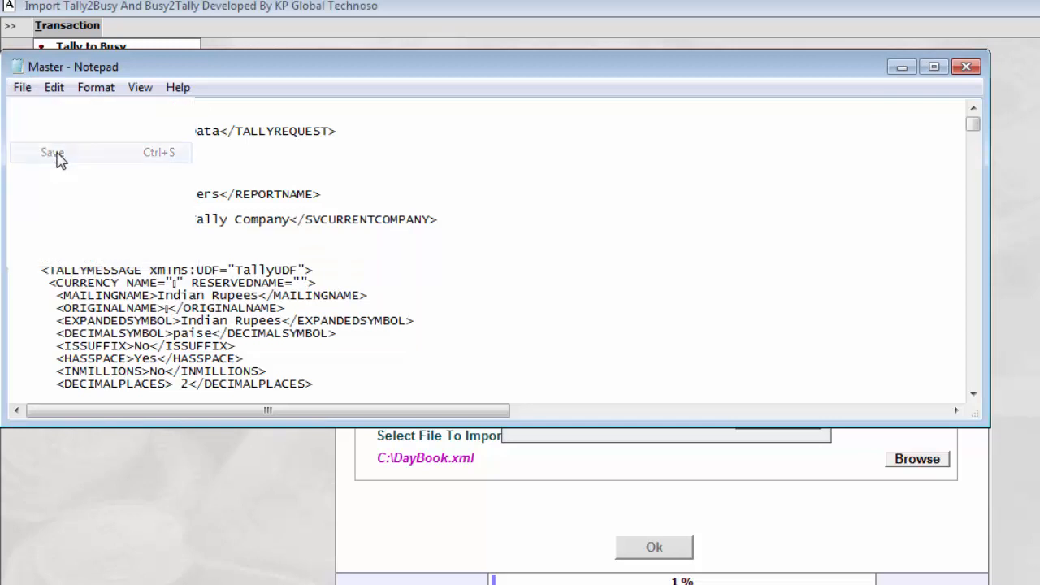
# Close the Master file and the failed import, and restart the Tally to Busy import.
pyautogui.click(967, 67)
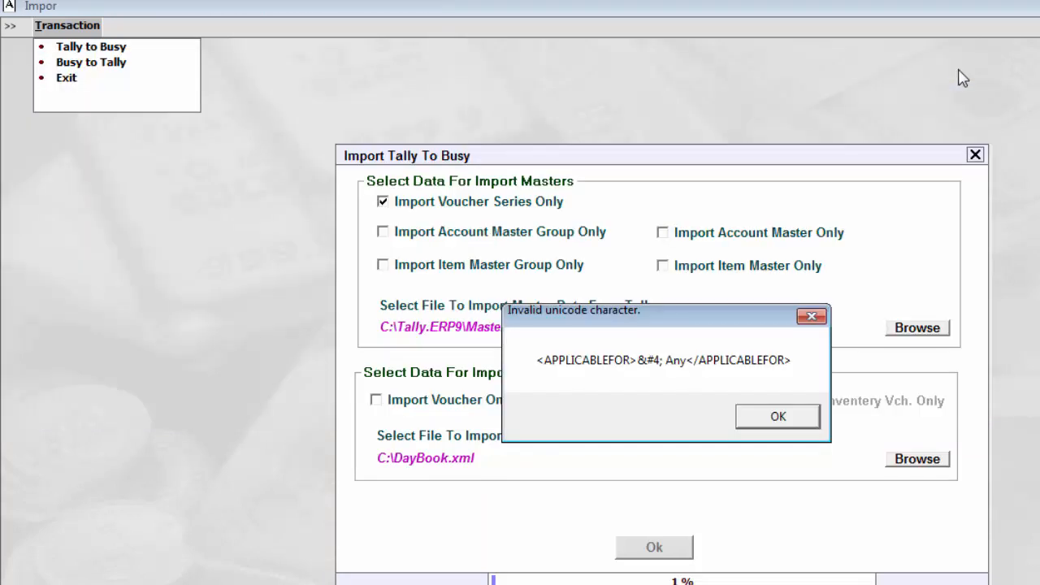
pyautogui.click(778, 418)
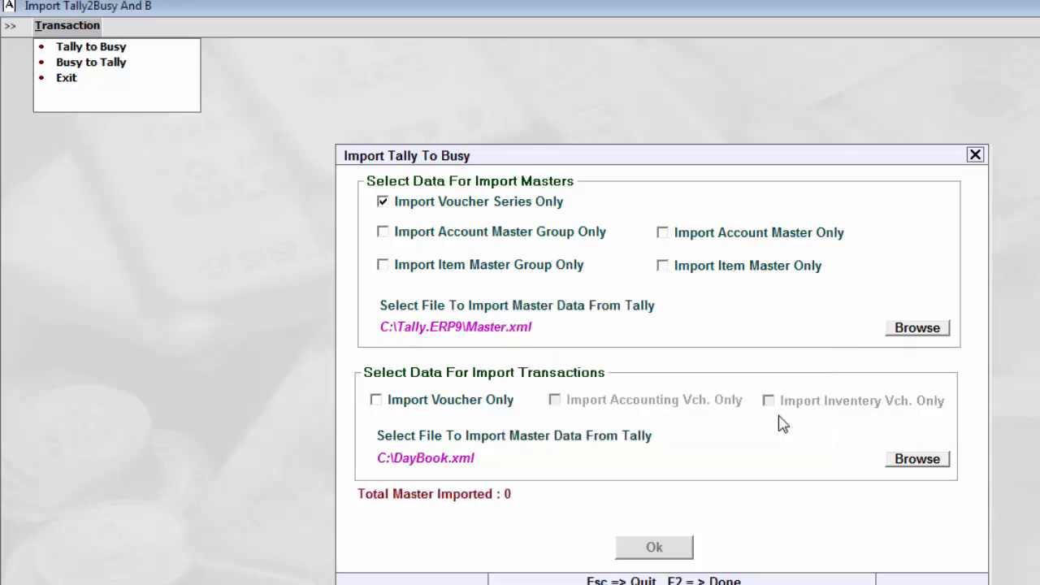
pyautogui.press('Escape')
pyautogui.press('Return')
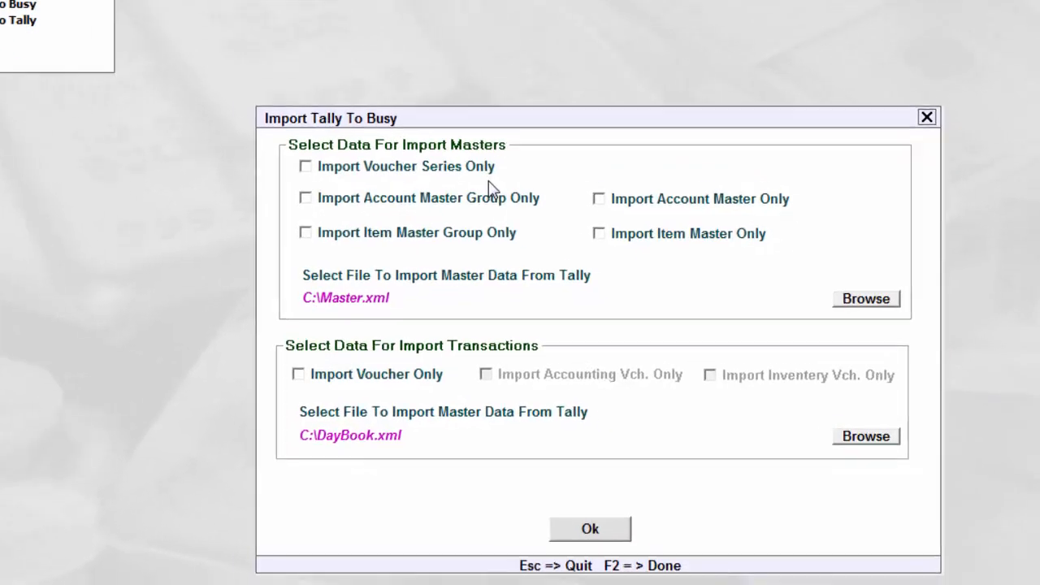
# Import only the voucher series, using the corrected Master.xml from C:\Tally.ERP9 as the master data file.
pyautogui.click(351, 171)
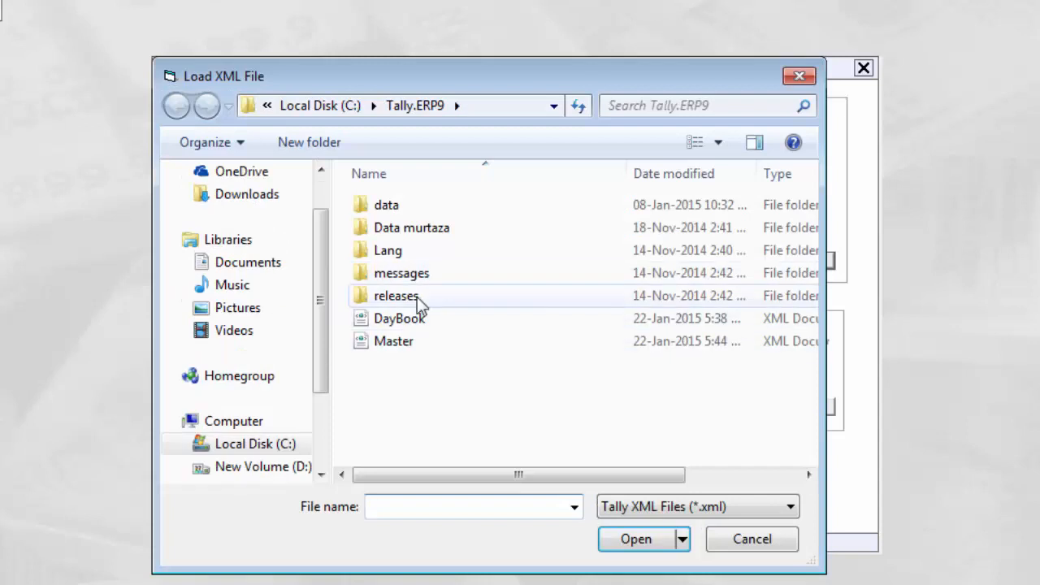
pyautogui.click(387, 344)
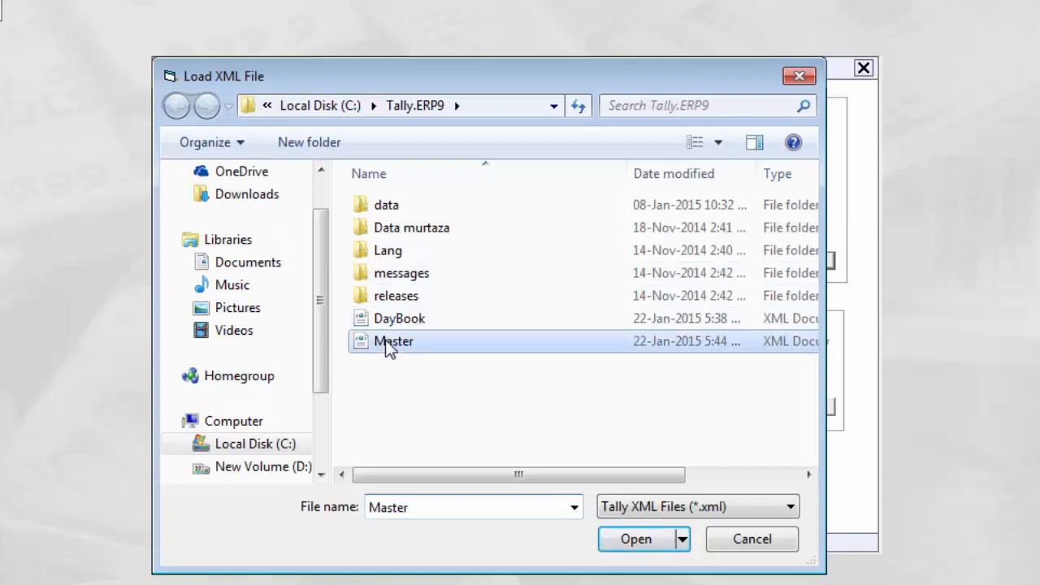
pyautogui.click(651, 541)
pyautogui.click(498, 508)
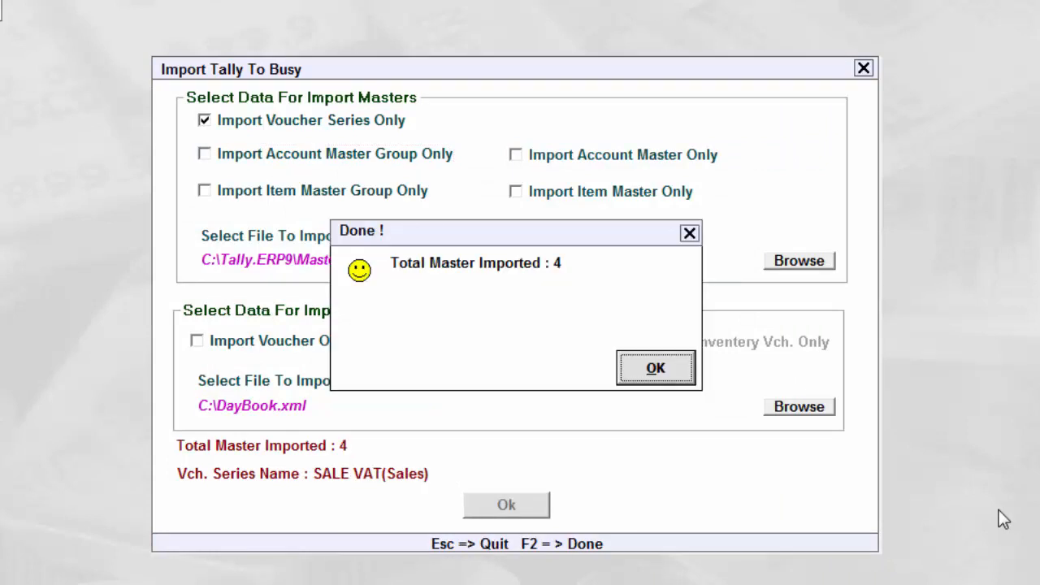
pyautogui.click(643, 368)
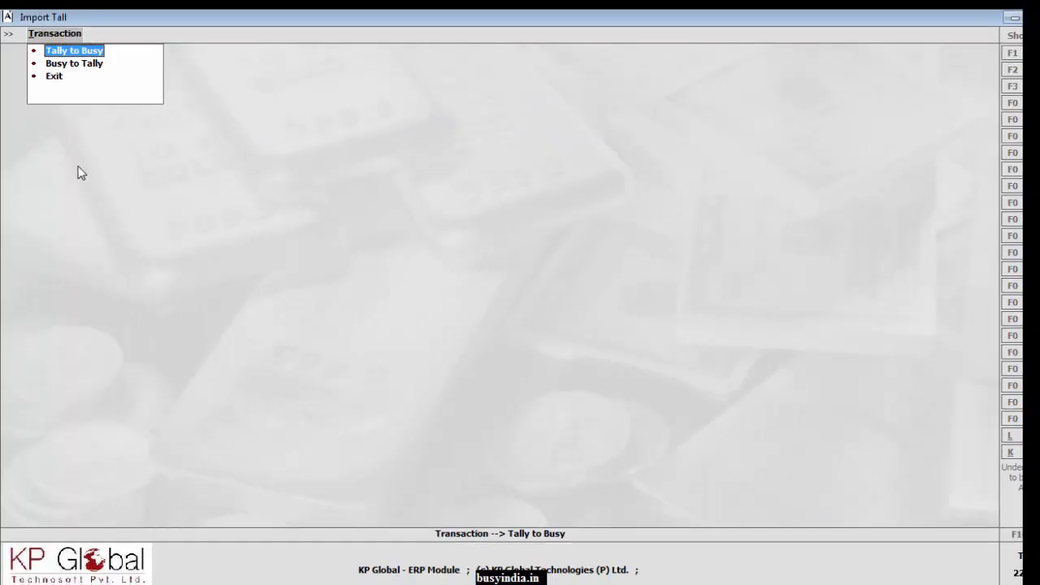
# Exit the import add-on and open Vouchers Configuration in Busy's administration settings.
pyautogui.click(59, 80)
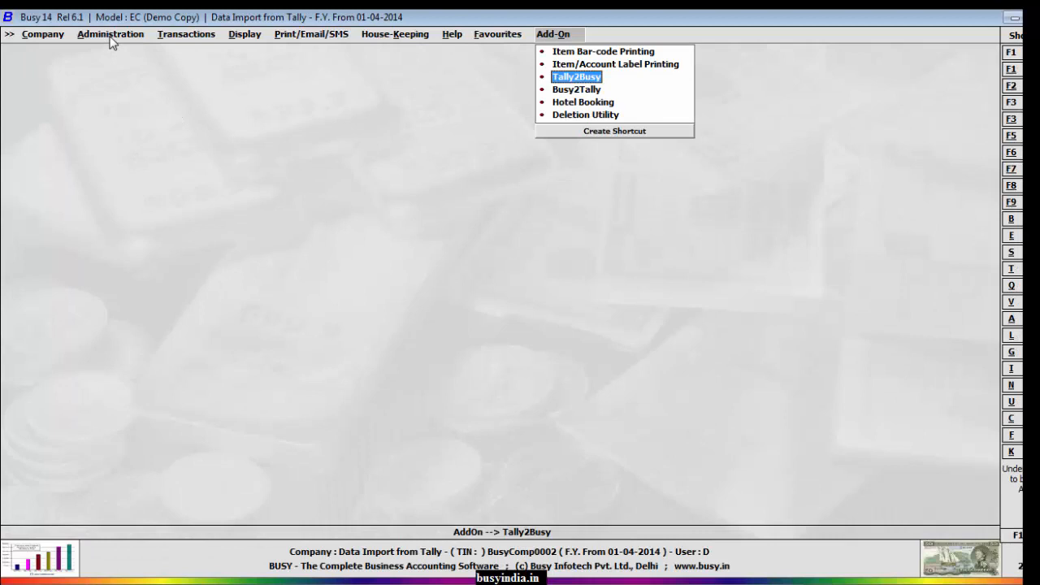
pyautogui.click(111, 35)
pyautogui.press('Return')
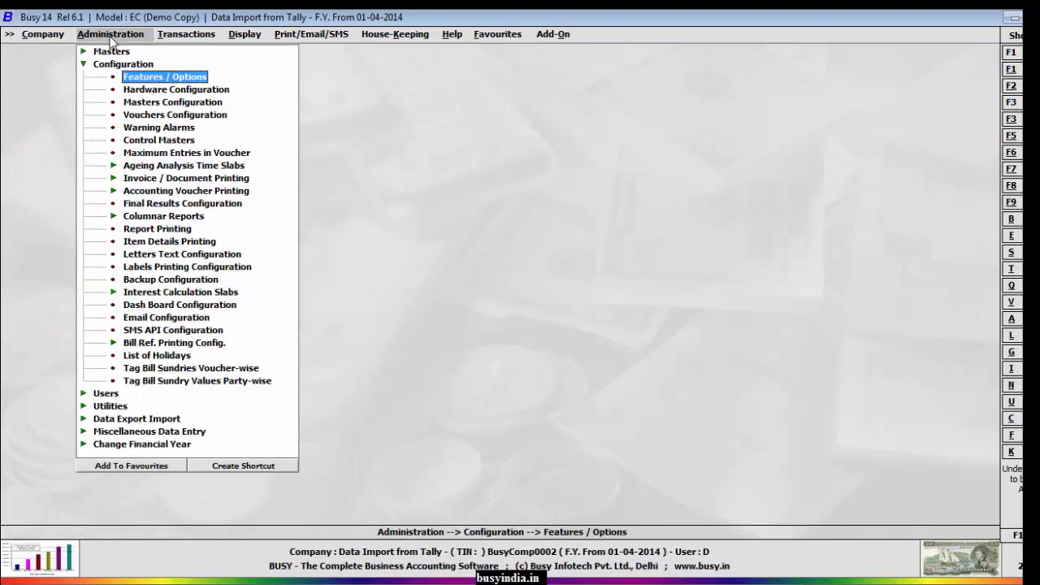
pyautogui.press('Down')
pyautogui.press('Down')
pyautogui.press('Down')
pyautogui.press('Return')
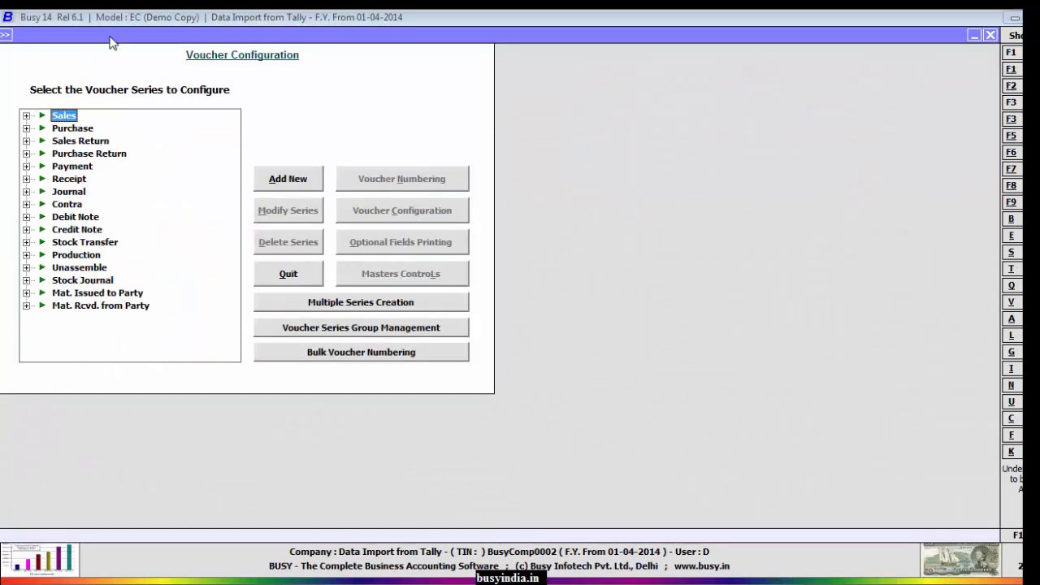
# Expand the Sales voucher series to check the imported ones and open Bulk Voucher Numbering.
pyautogui.press('Return')
pyautogui.press('Down')
pyautogui.press('Down')
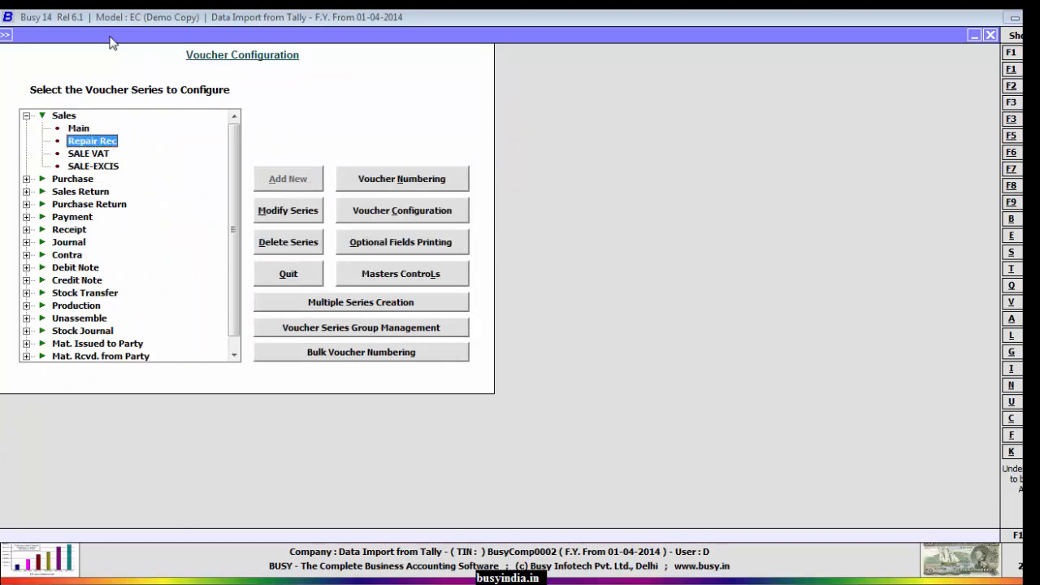
pyautogui.click(385, 353)
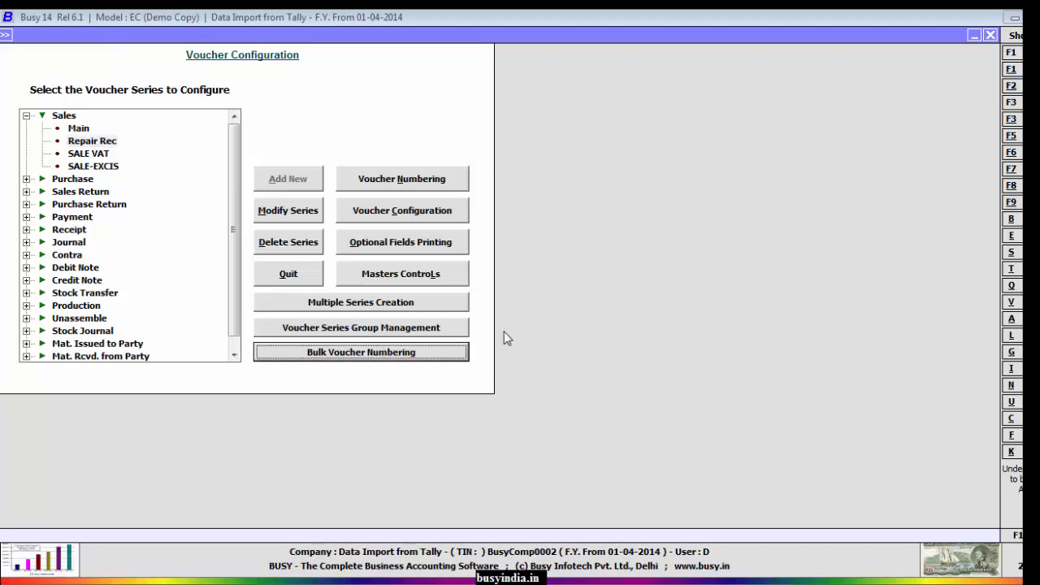
pyautogui.click(375, 356)
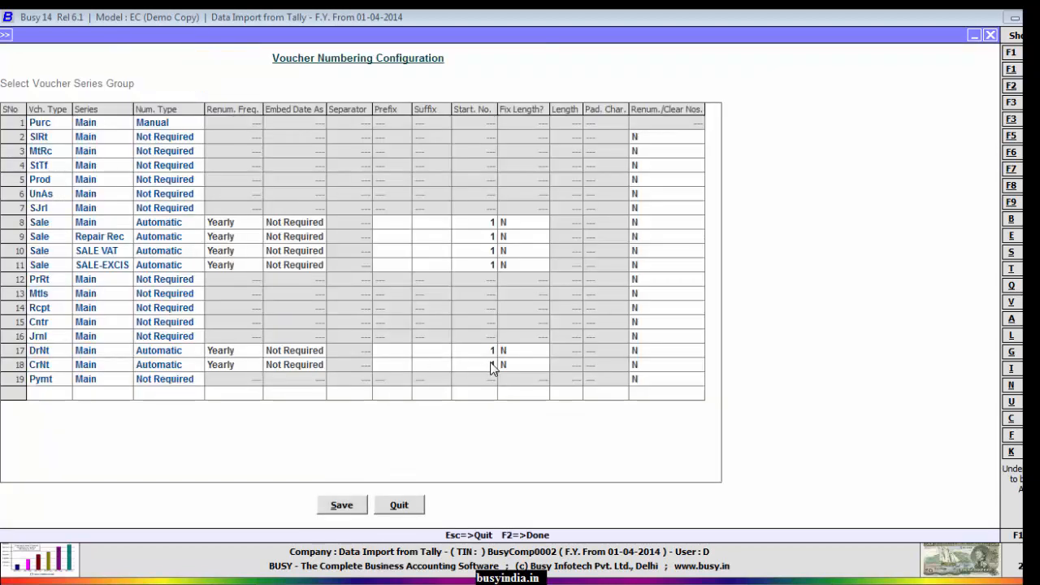
# Set the numbering type to Manual for the Main series of SlRt, MtRc, StTf, Prod, UnAs and SJrl vouchers.
pyautogui.click(179, 139)
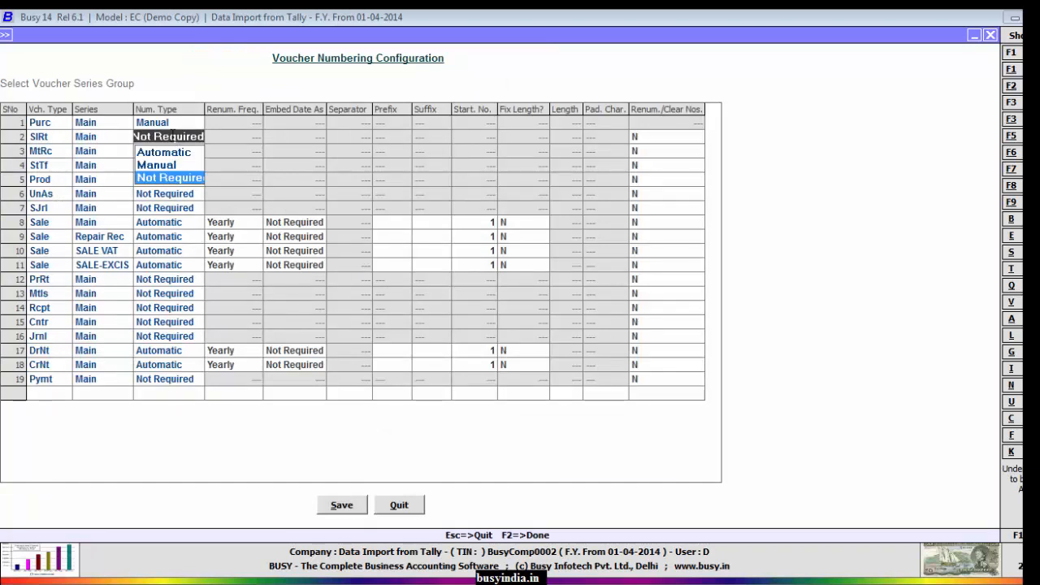
pyautogui.write('m')
pyautogui.press('Return')
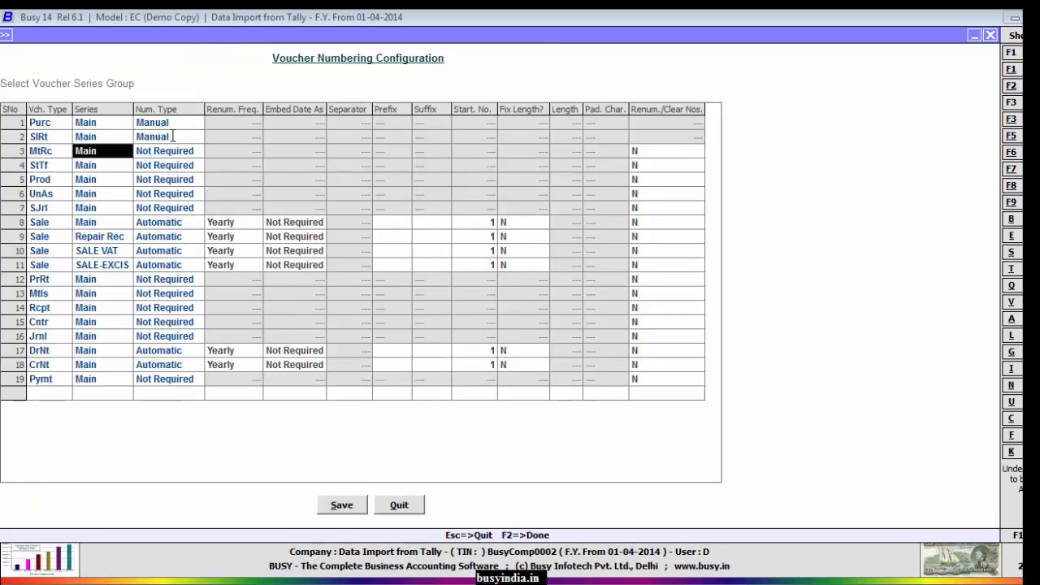
pyautogui.write('m')
pyautogui.press('Return')
pyautogui.write('m')
pyautogui.press('Return')
pyautogui.write('m')
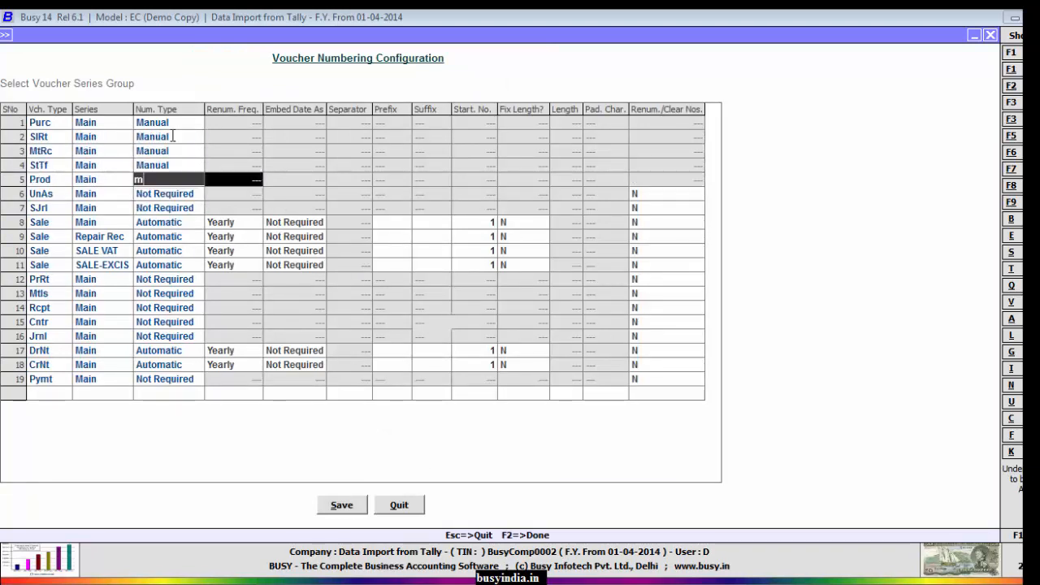
pyautogui.press('Return')
pyautogui.write('m')
pyautogui.press('Return')
pyautogui.write('m')
pyautogui.press('Return')
pyautogui.press('Return')
pyautogui.press('Return')
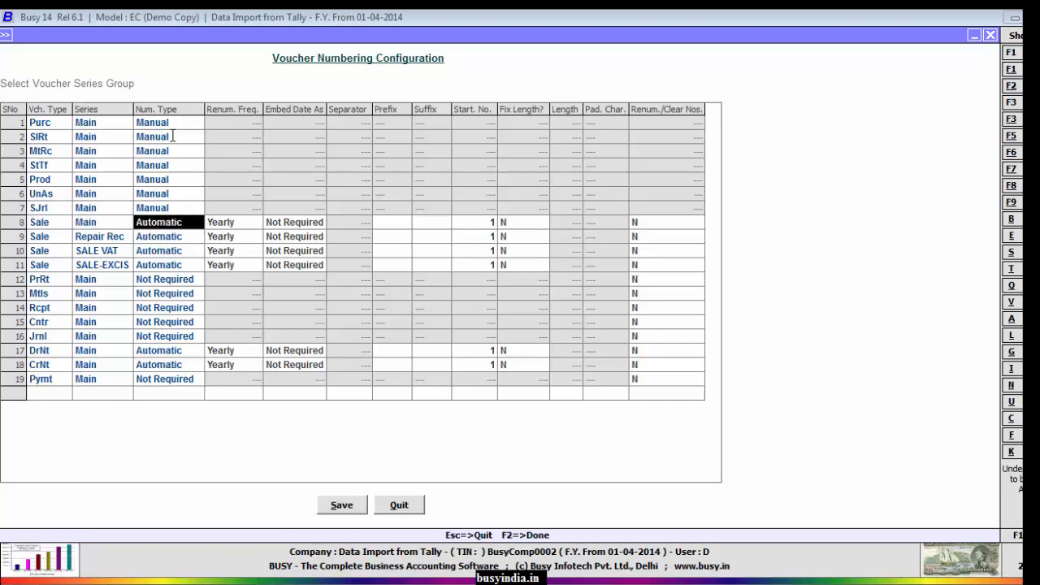
# Set the numbering type to Manual for the Sale series Main, Repair Rec, SALE VAT and SALE-EXCIS.
pyautogui.write('m')
pyautogui.press('Return')
pyautogui.press('Return')
pyautogui.write('m')
pyautogui.press('Return')
pyautogui.press('Return')
pyautogui.write('m')
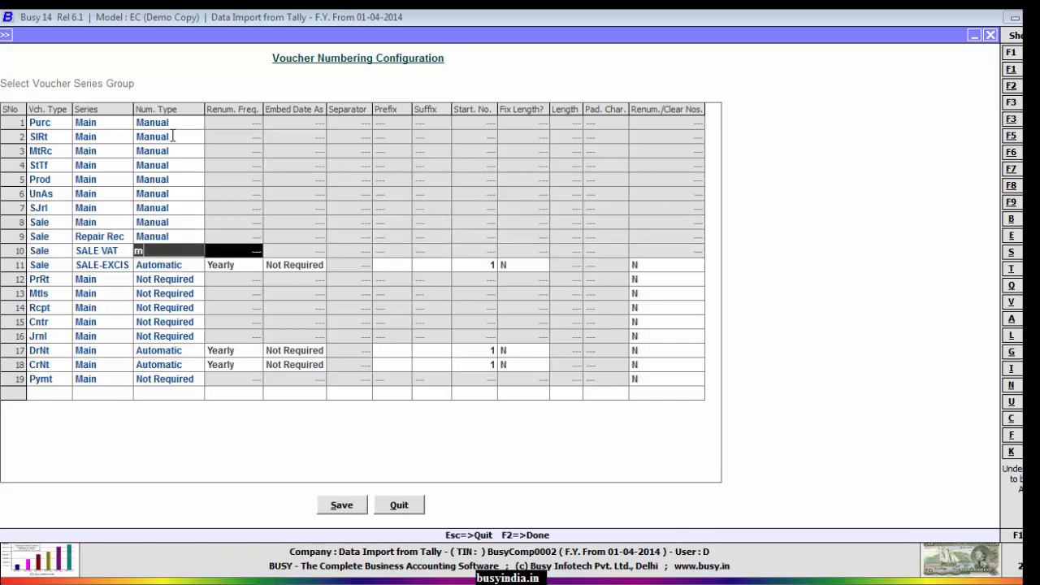
pyautogui.press('Return')
pyautogui.press('Return')
pyautogui.write('m')
pyautogui.press('Return')
pyautogui.press('Return')
# Set the numbering type to Manual for the Main series of PrRt, MtIs, Rcpt and Cntr vouchers.
pyautogui.write('m')
pyautogui.press('Return')
pyautogui.press('Return')
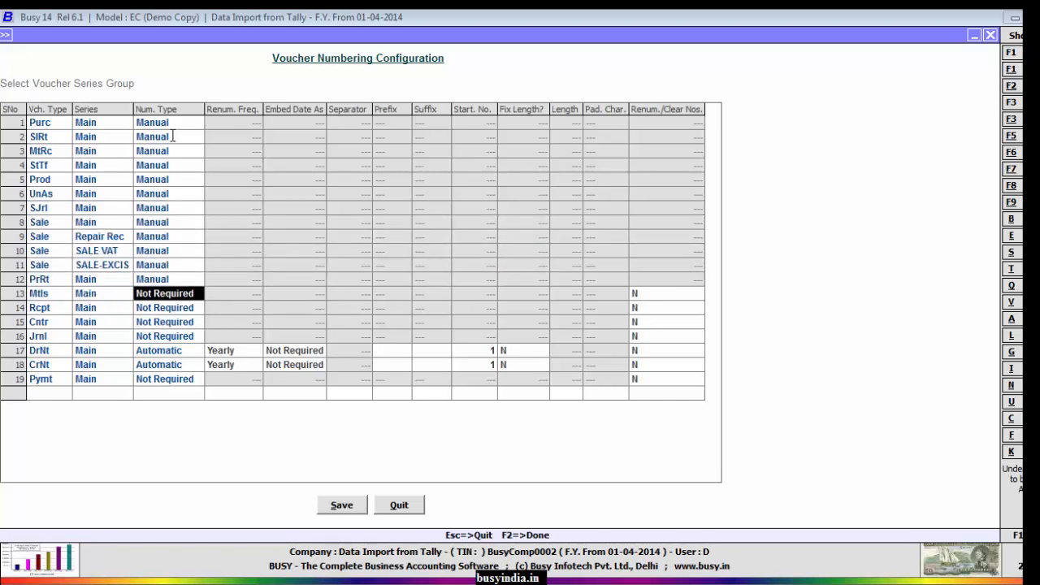
pyautogui.write('m')
pyautogui.press('Return')
pyautogui.press('Return')
pyautogui.write('m')
pyautogui.press('Return')
pyautogui.press('Return')
pyautogui.write('m')
pyautogui.press('Return')
pyautogui.press('Return')
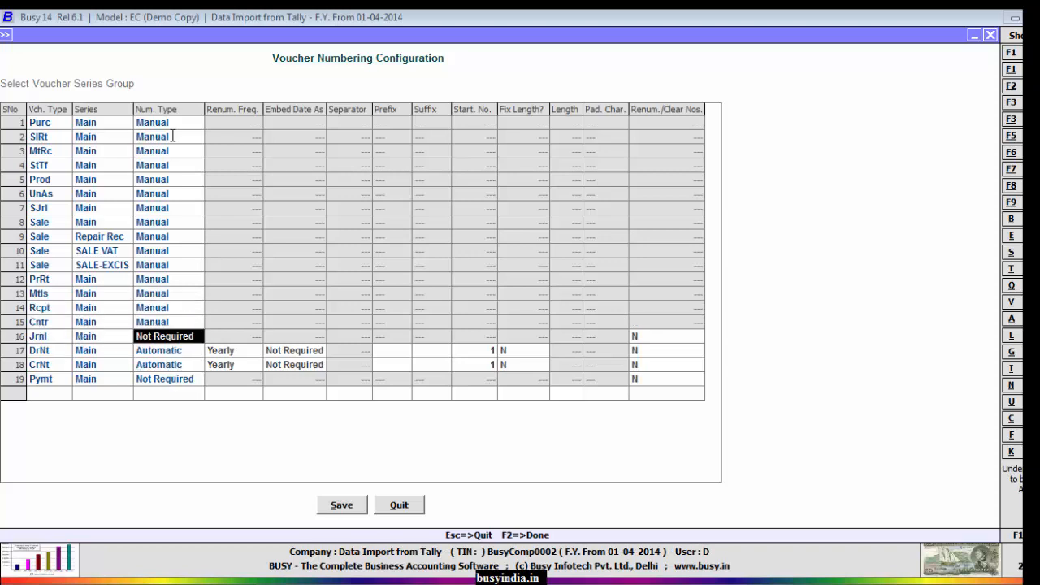
# Set the numbering type to Manual for the Main series of Jrnl, DrNt, CrNt and Pymt vouchers.
pyautogui.write('m')
pyautogui.press('Return')
pyautogui.press('Return')
pyautogui.write('m')
pyautogui.press('Return')
pyautogui.press('Return')
pyautogui.write('m')
pyautogui.press('Return')
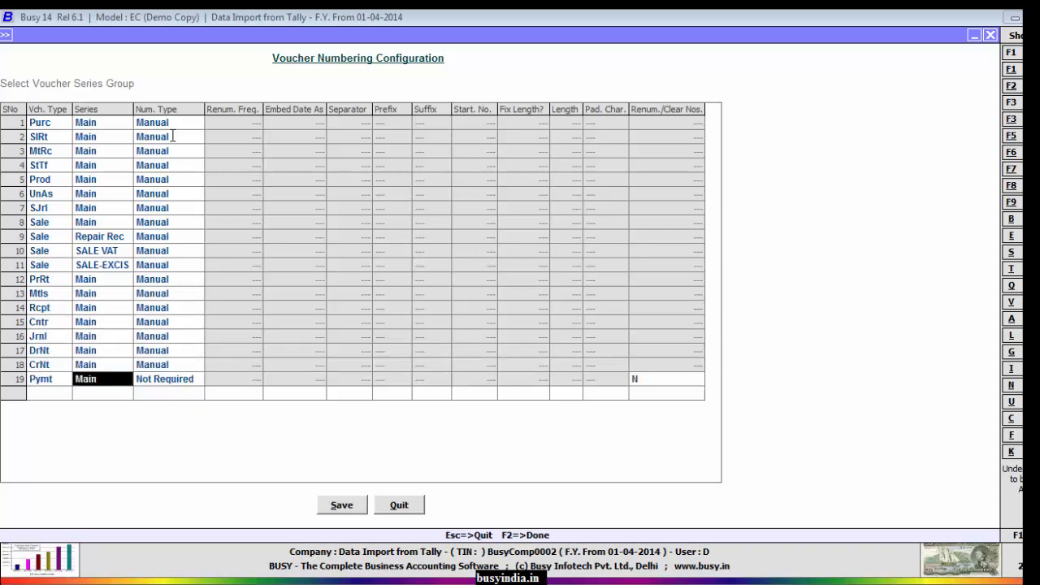
pyautogui.press('Return')
pyautogui.press('Return')
pyautogui.press('Return')
pyautogui.write('m')
pyautogui.press('Return')
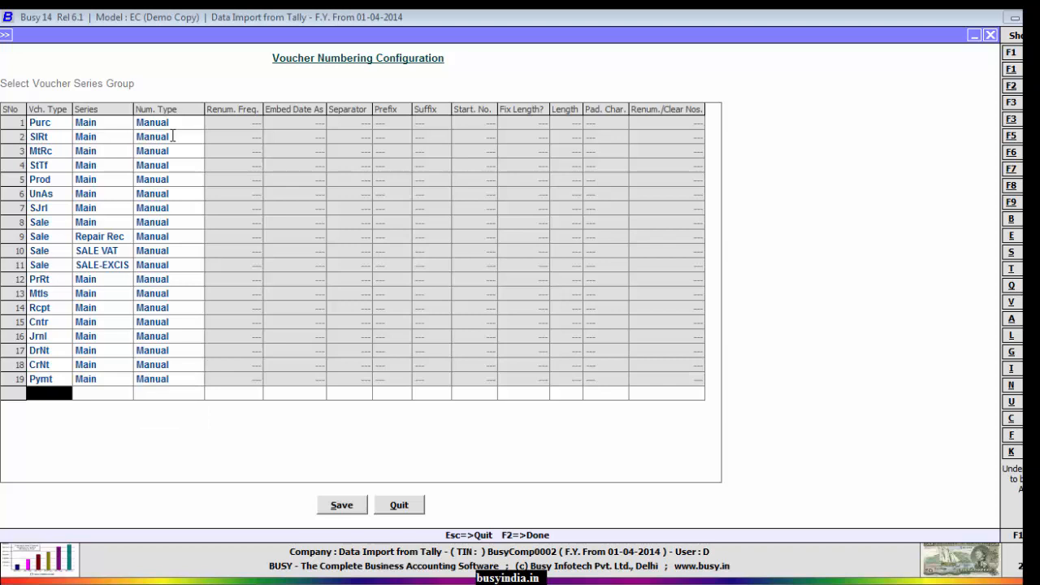
# Save the bulk voucher numbering configuration.
pyautogui.press('F2')
pyautogui.press('Return')
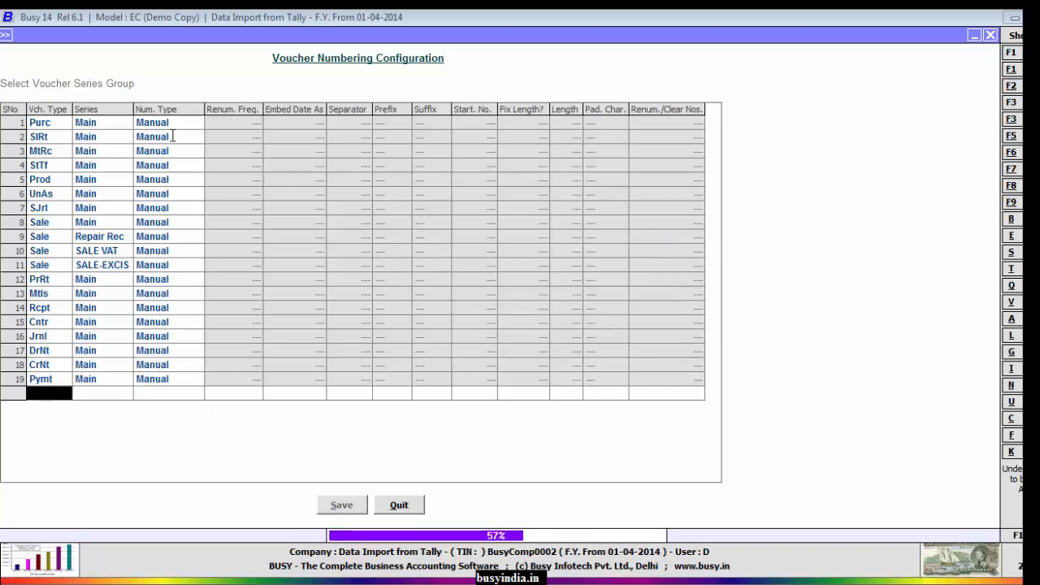
pyautogui.press('Return')
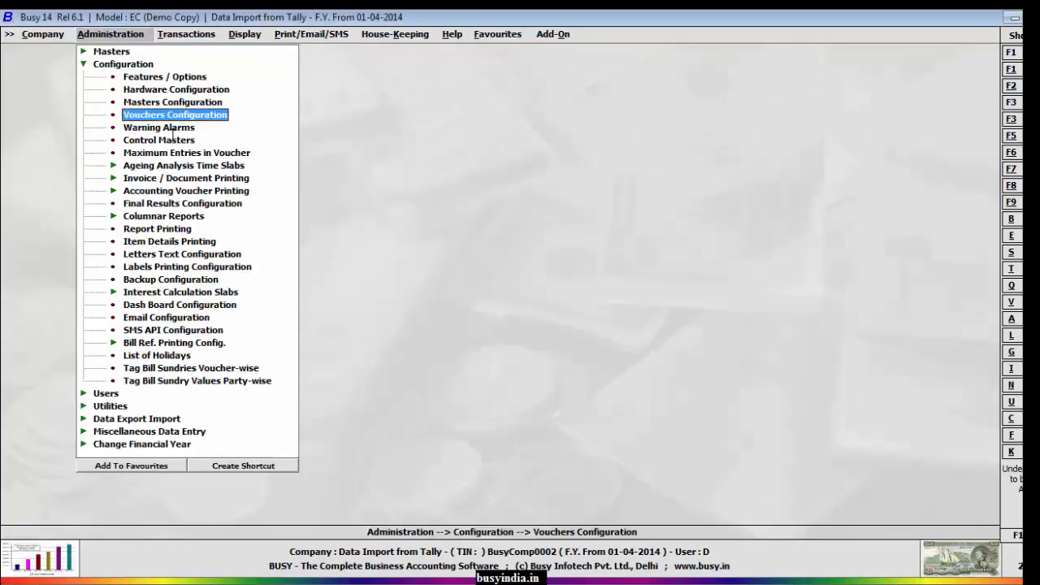
# Launch the Tally2Busy add-on again and open the Tally to Busy import.
pyautogui.press('Escape')
pyautogui.press('Left')
pyautogui.press('Left')
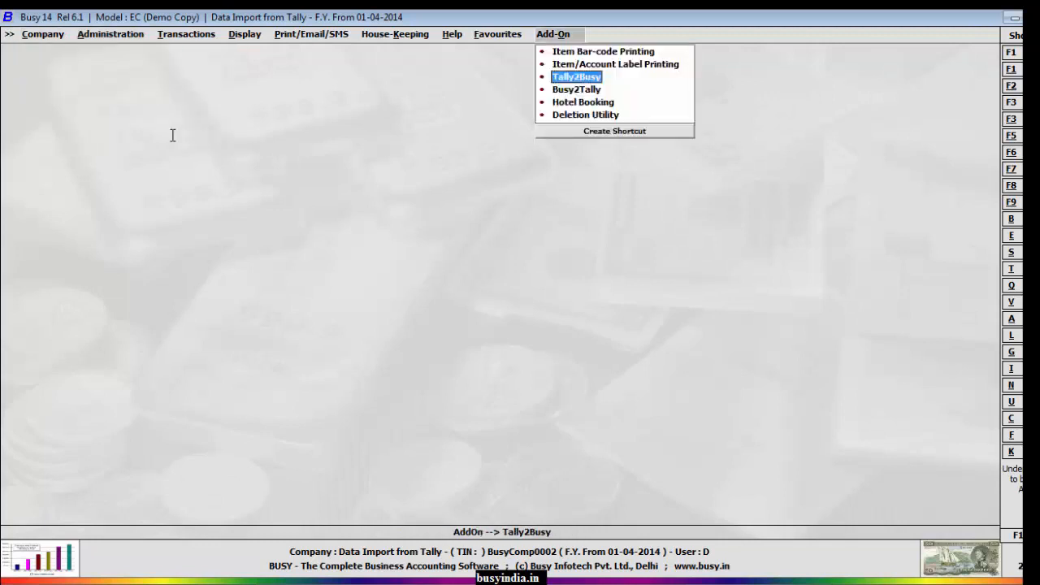
pyautogui.press('Return')
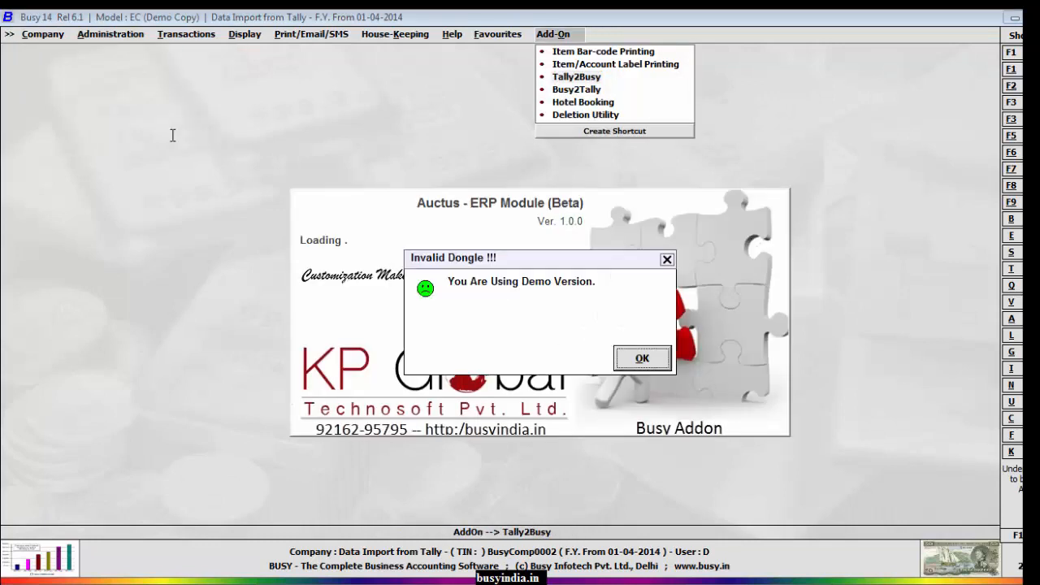
pyautogui.press('Return')
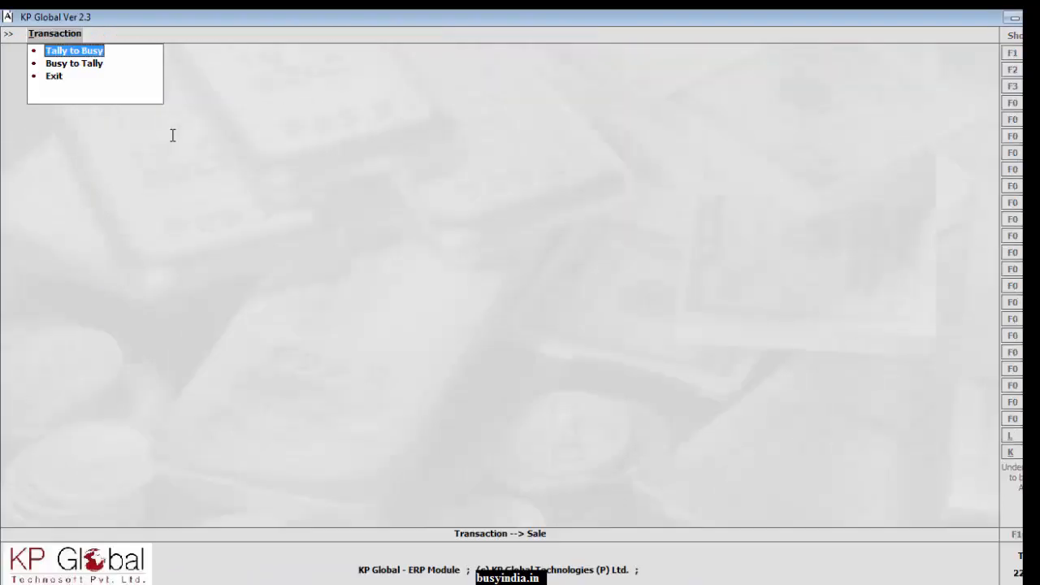
pyautogui.press('Return')
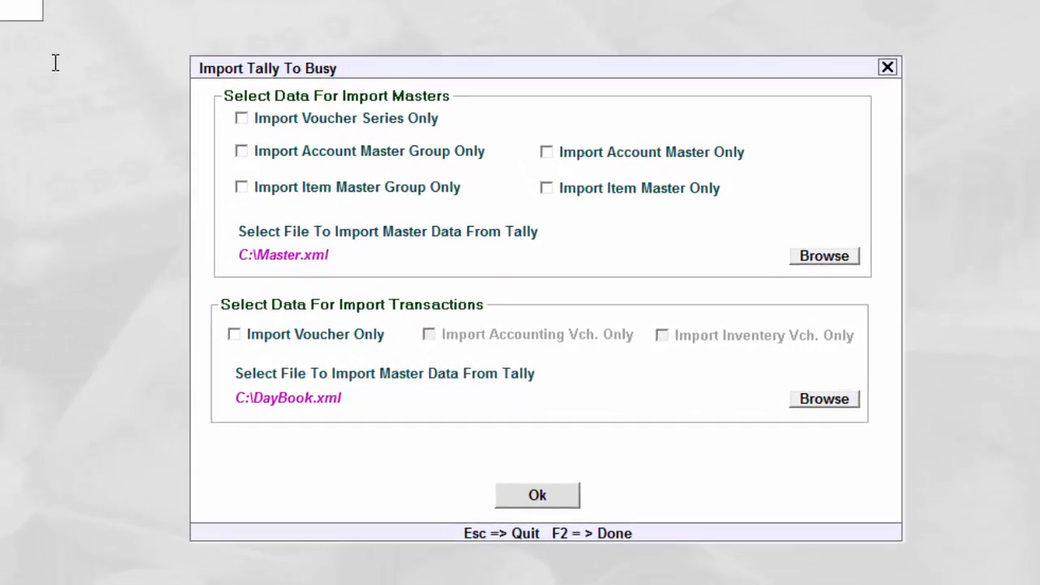
# Include account master groups, account masters, item master groups and item masters in the master import.
pyautogui.click(224, 139)
pyautogui.click(227, 174)
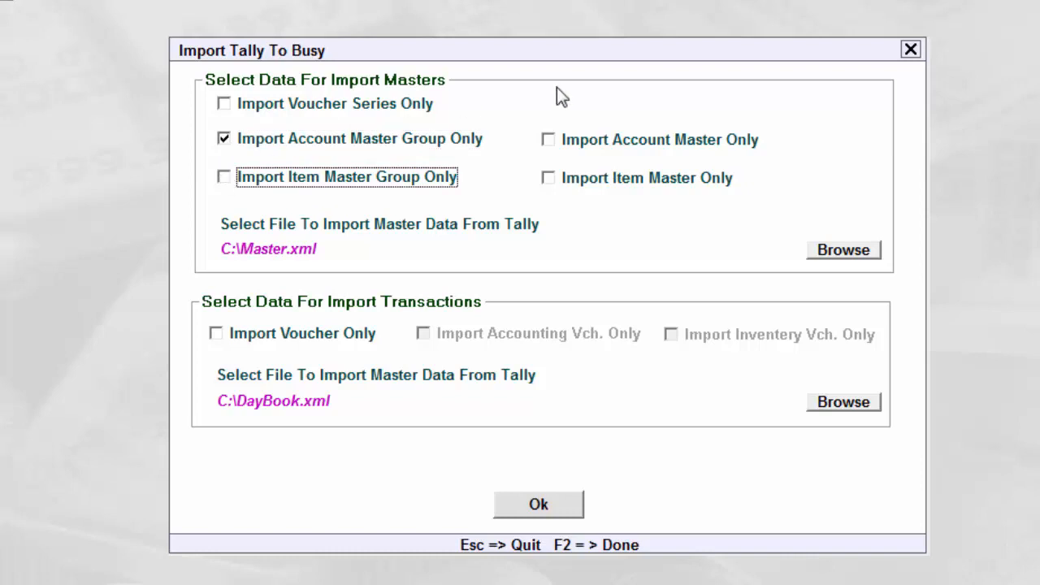
pyautogui.click(549, 141)
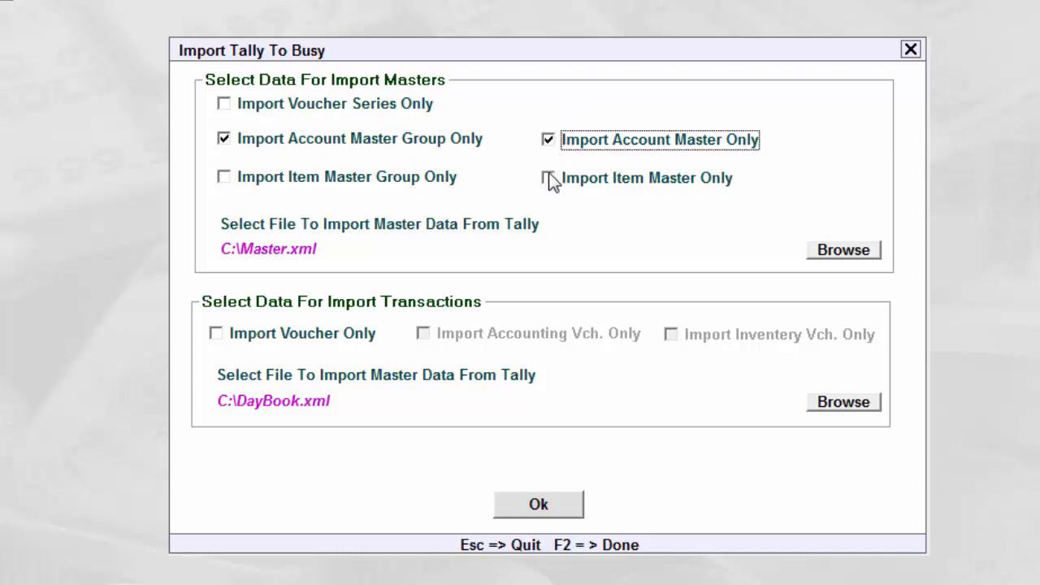
pyautogui.click(548, 177)
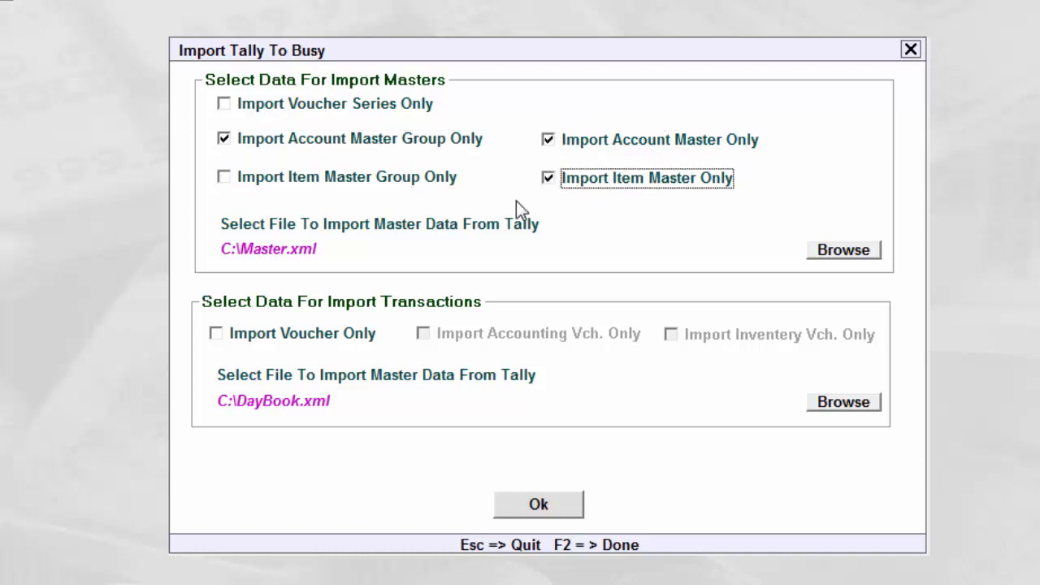
pyautogui.click(225, 176)
# Choose Master.xml from C:\Tally.ERP9 as the master data file.
pyautogui.click(843, 251)
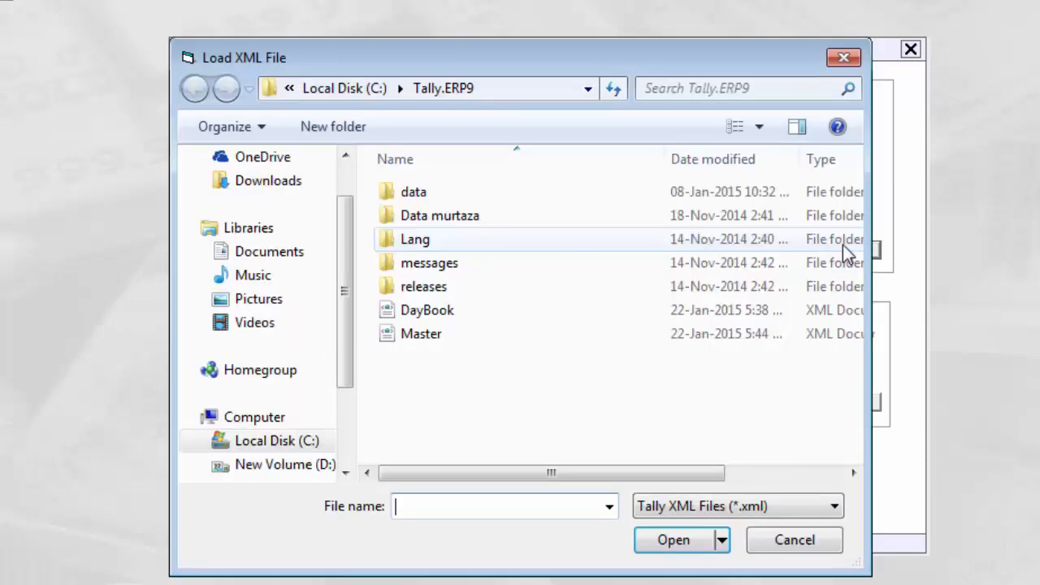
pyautogui.click(448, 337)
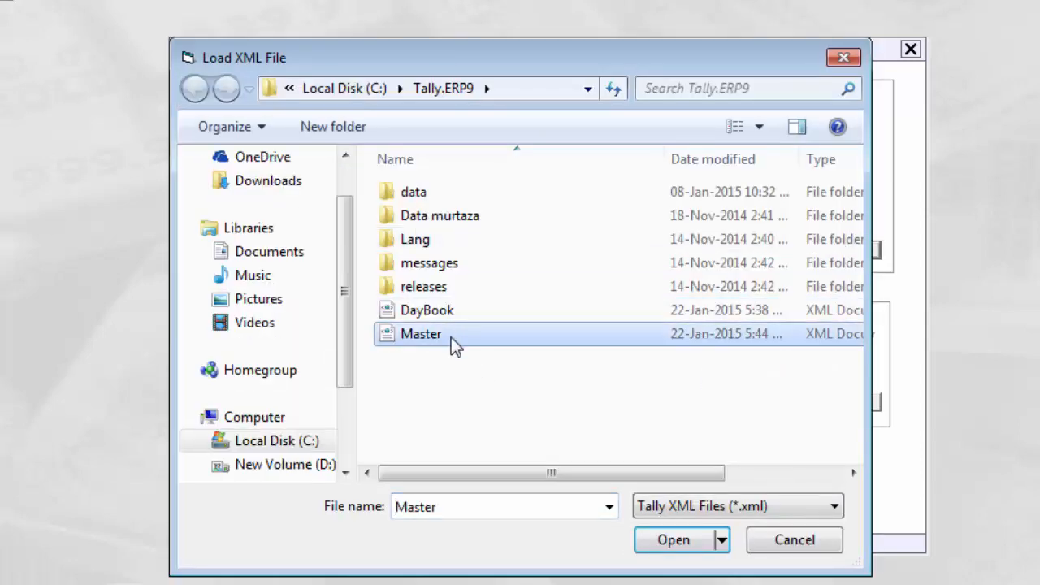
pyautogui.click(672, 542)
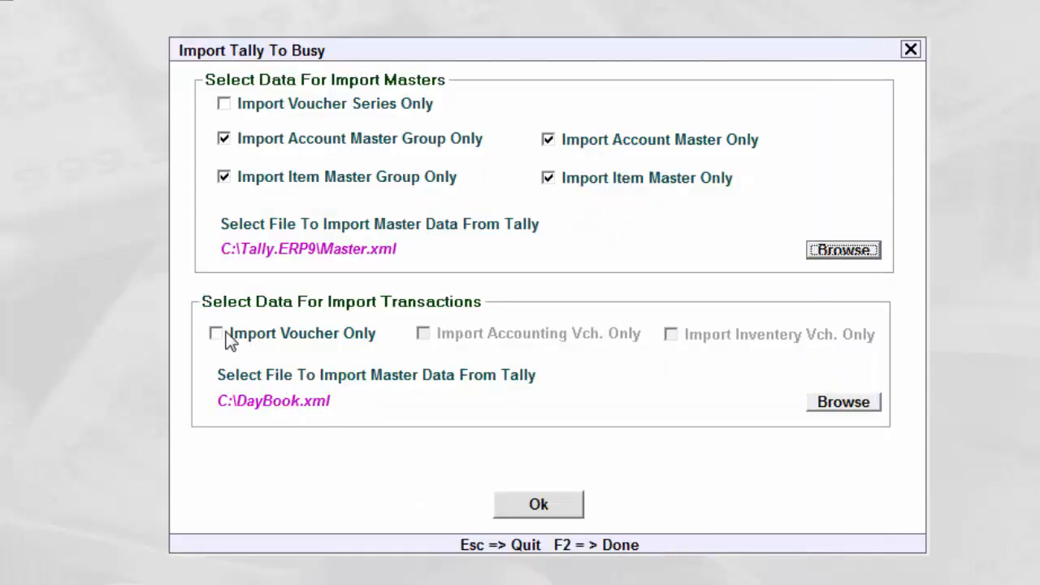
# Include vouchers from C:\Tally.ERP9\DayBook.xml in the transaction import and run the import of masters and vouchers.
pyautogui.click(216, 334)
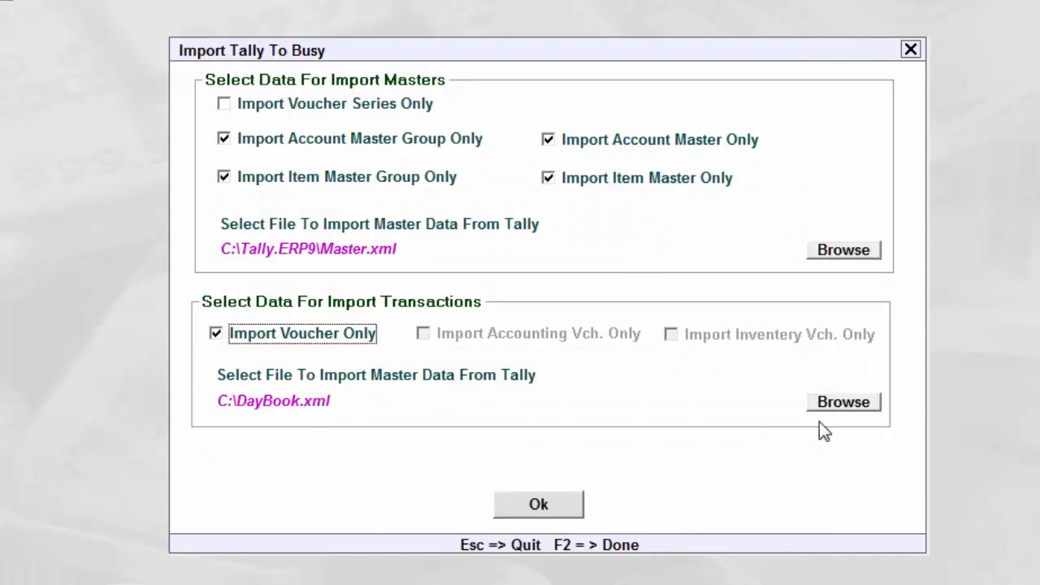
pyautogui.click(854, 405)
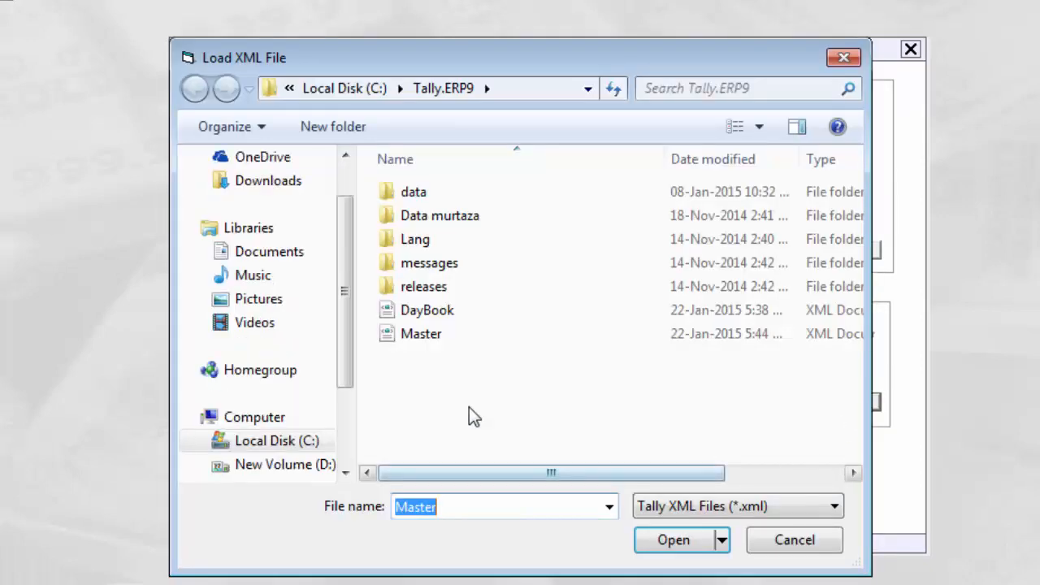
pyautogui.click(446, 312)
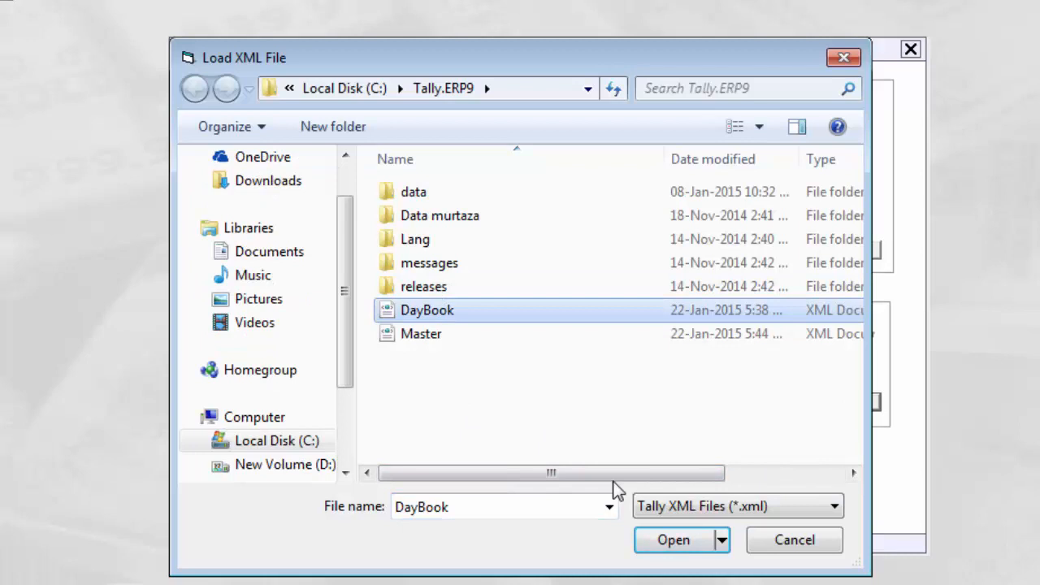
pyautogui.click(690, 546)
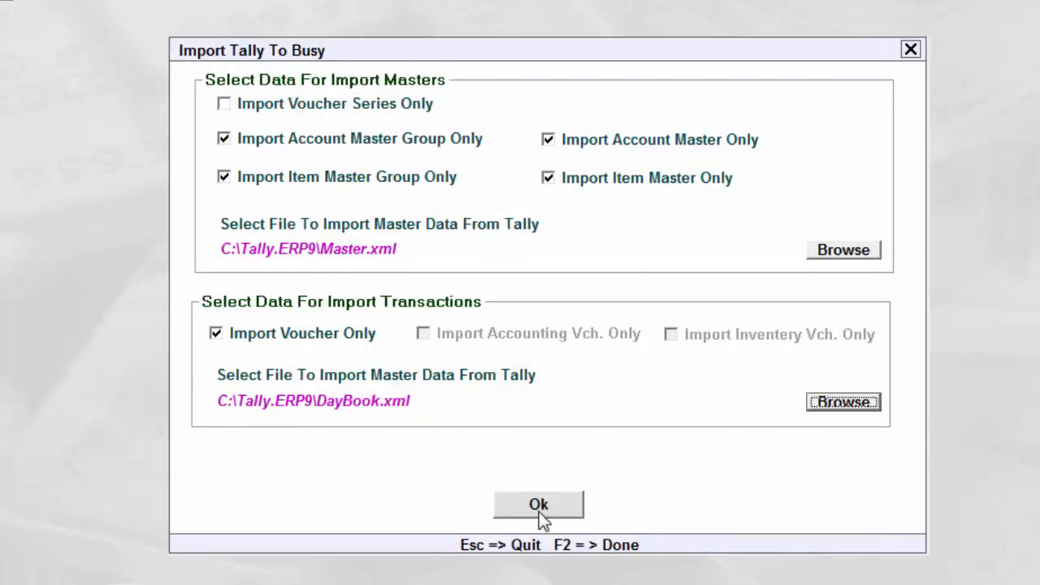
pyautogui.click(539, 512)
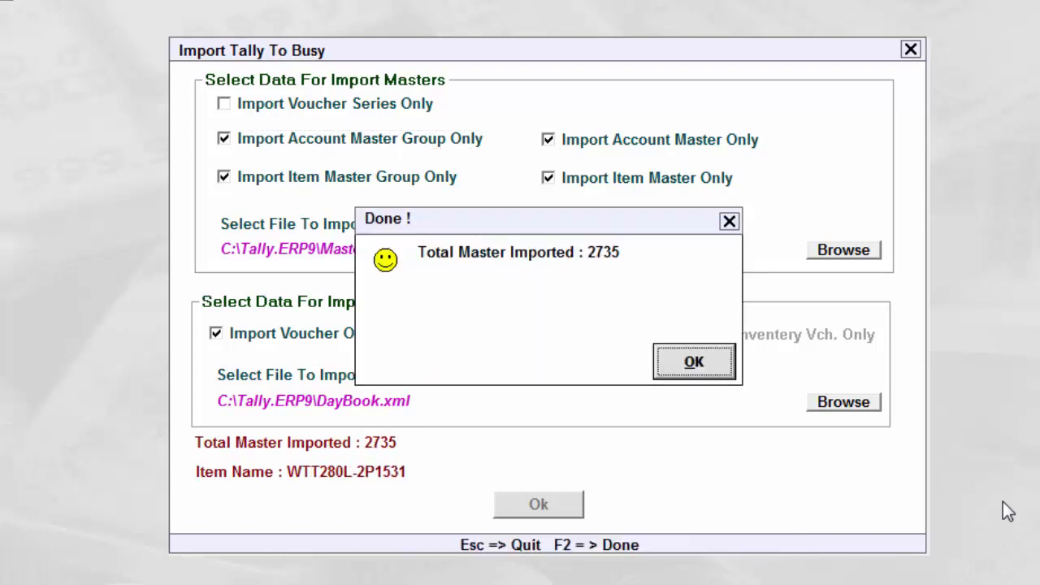
pyautogui.click(670, 362)
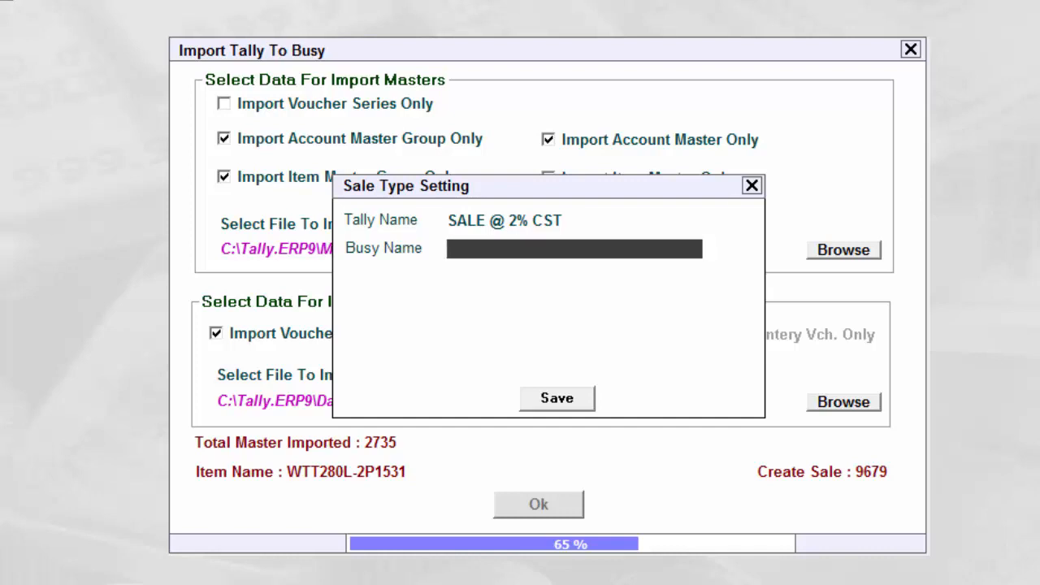
# Open the sale type for Tally's SALE @ 2% CST and set its single sales account to SALE @ 2% CST.
pyautogui.press('space')
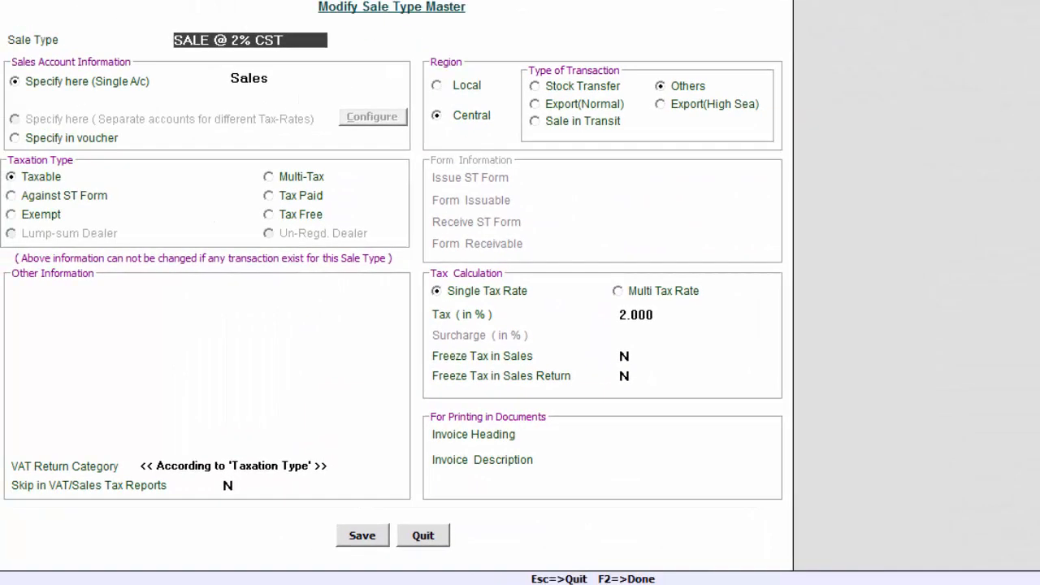
pyautogui.press('Return')
pyautogui.press('Return')
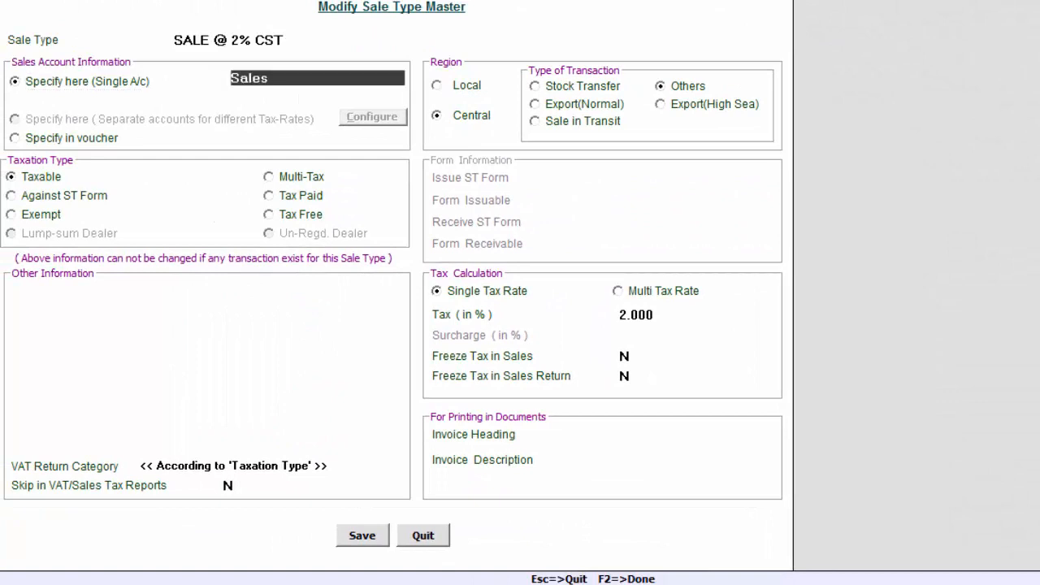
pyautogui.write('SALE')
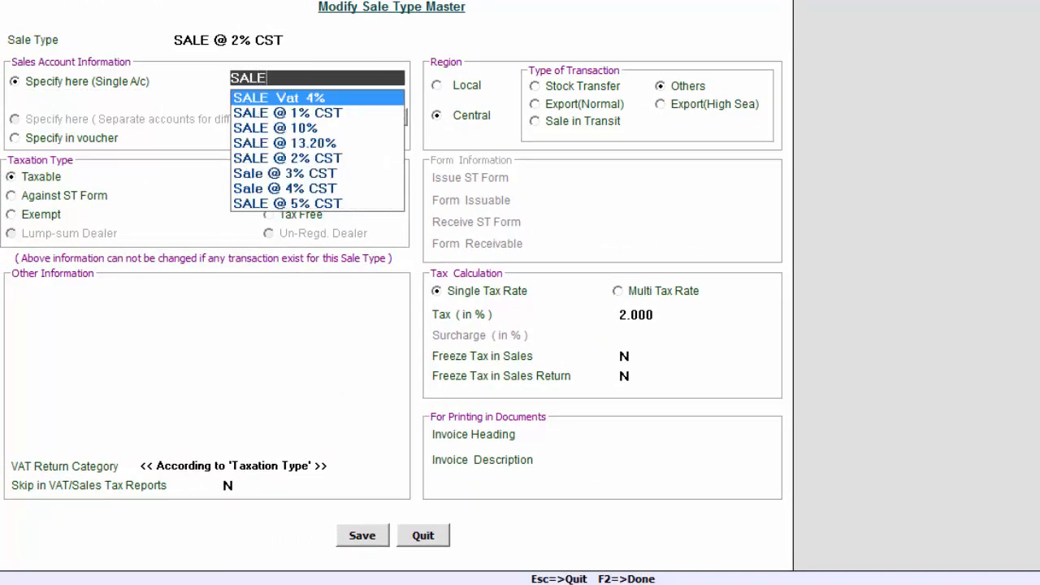
pyautogui.press('Down')
pyautogui.press('Down')
pyautogui.press('Down')
pyautogui.press('Down')
pyautogui.press('Down')
pyautogui.press('Down')
pyautogui.press('Down')
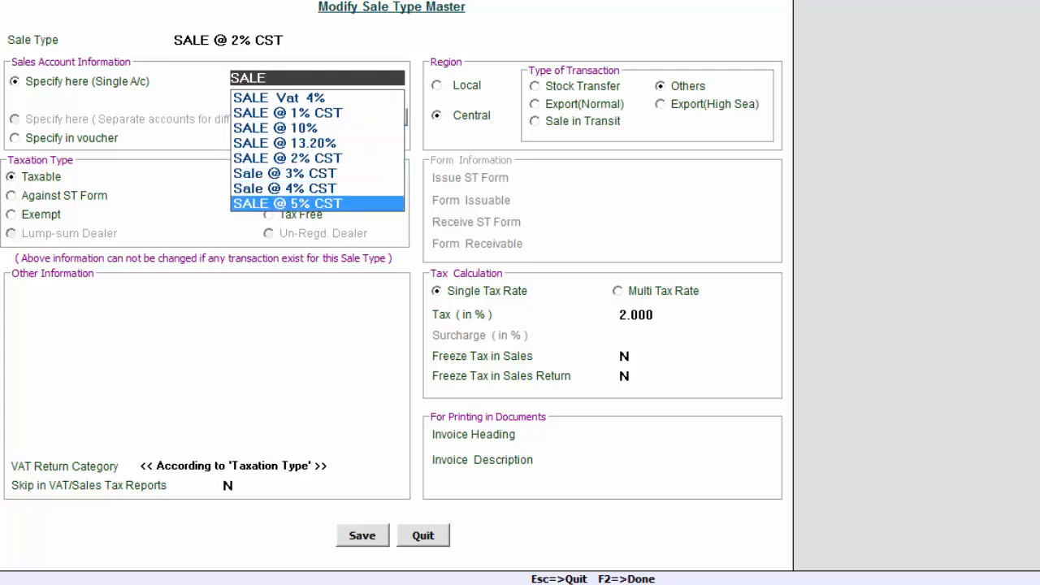
pyautogui.press('Down')
pyautogui.press('Down')
pyautogui.press('Down')
pyautogui.press('Up')
pyautogui.press('Up')
pyautogui.press('Up')
pyautogui.press('Up')
pyautogui.press('Up')
pyautogui.press('Up')
pyautogui.press('Up')
pyautogui.press('Up')
pyautogui.press('Up')
pyautogui.press('Up')
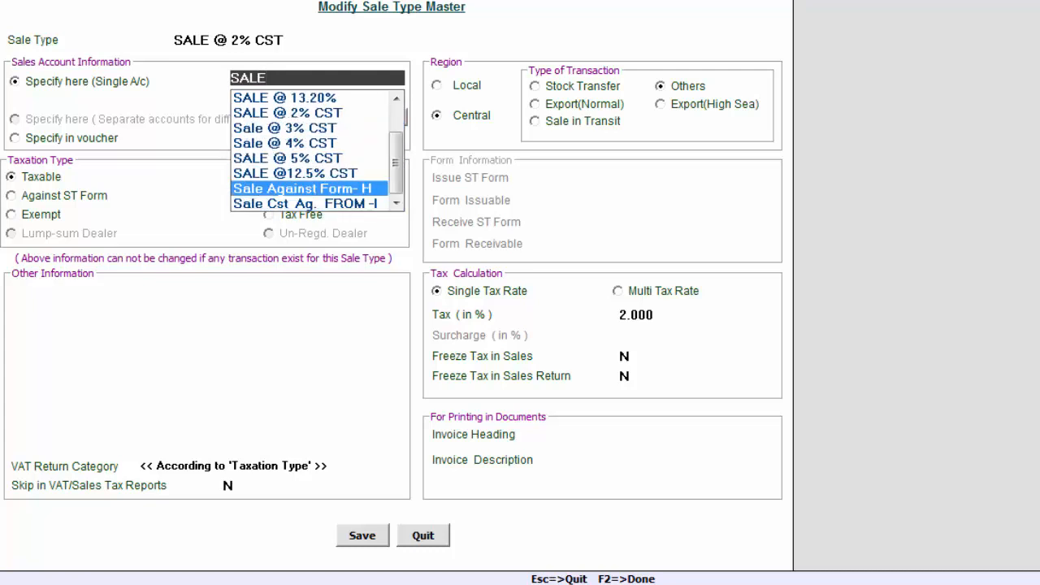
pyautogui.press('Down')
pyautogui.press('Down')
pyautogui.press('Down')
pyautogui.press('Down')
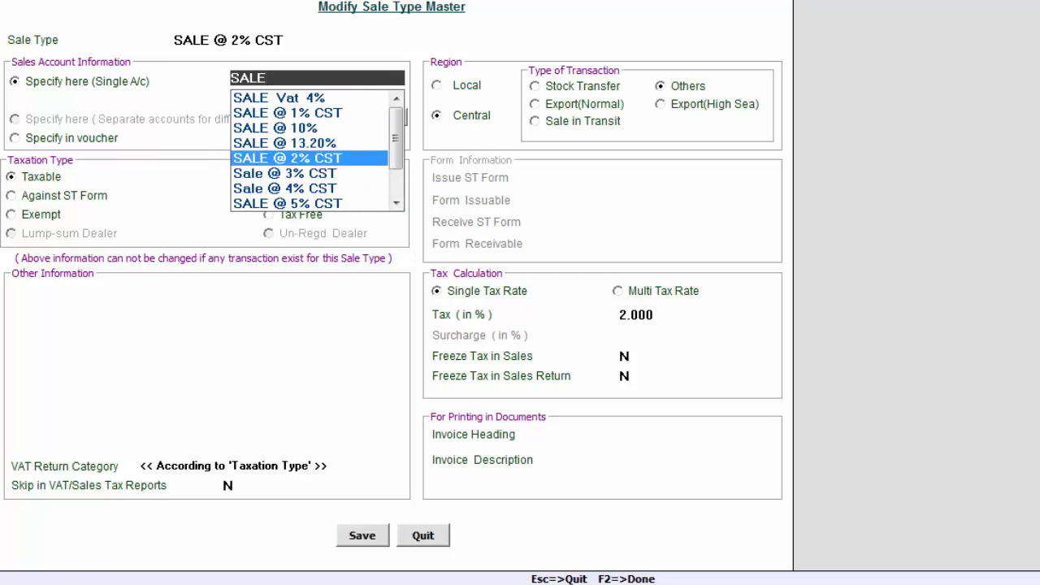
pyautogui.press('Return')
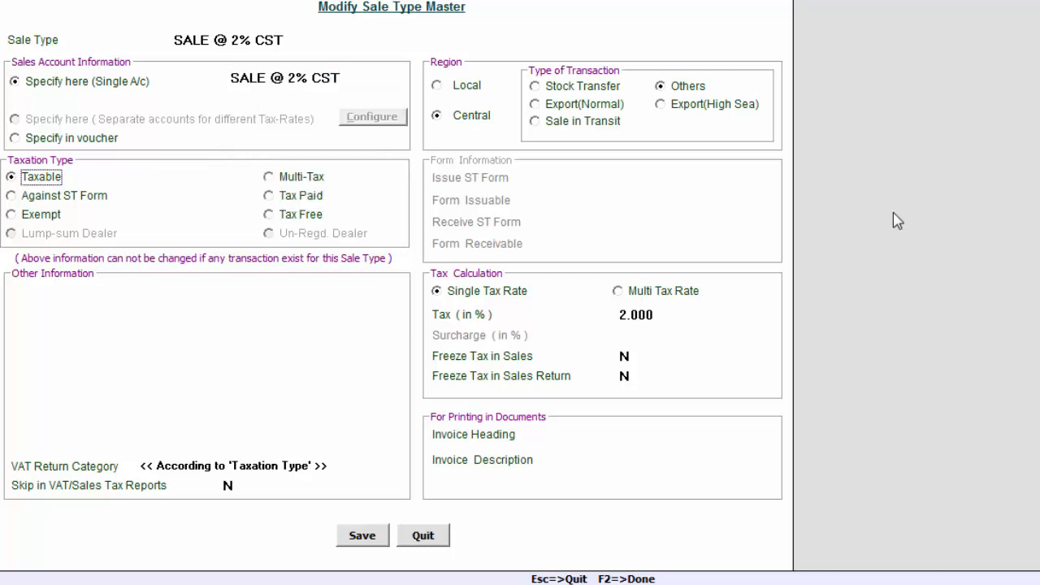
# Make the SALE @ 2% CST sale type Against ST Form with form C receivable, and save it.
pyautogui.click(34, 198)
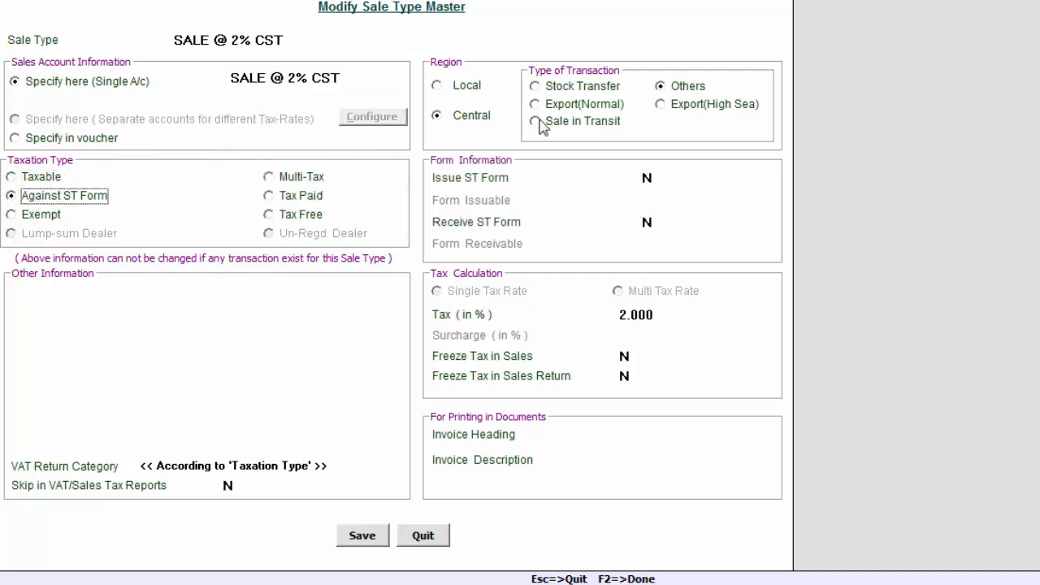
pyautogui.click(647, 223)
pyautogui.write('Y')
pyautogui.press('Return')
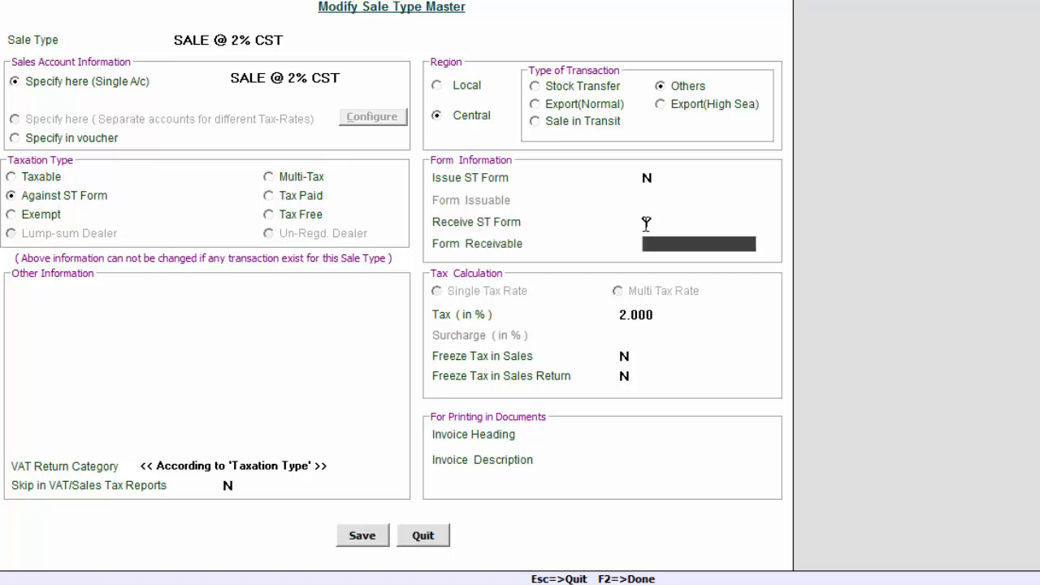
pyautogui.press('Return')
pyautogui.press('Return')
pyautogui.press('Return')
pyautogui.press('Return')
pyautogui.press('Return')
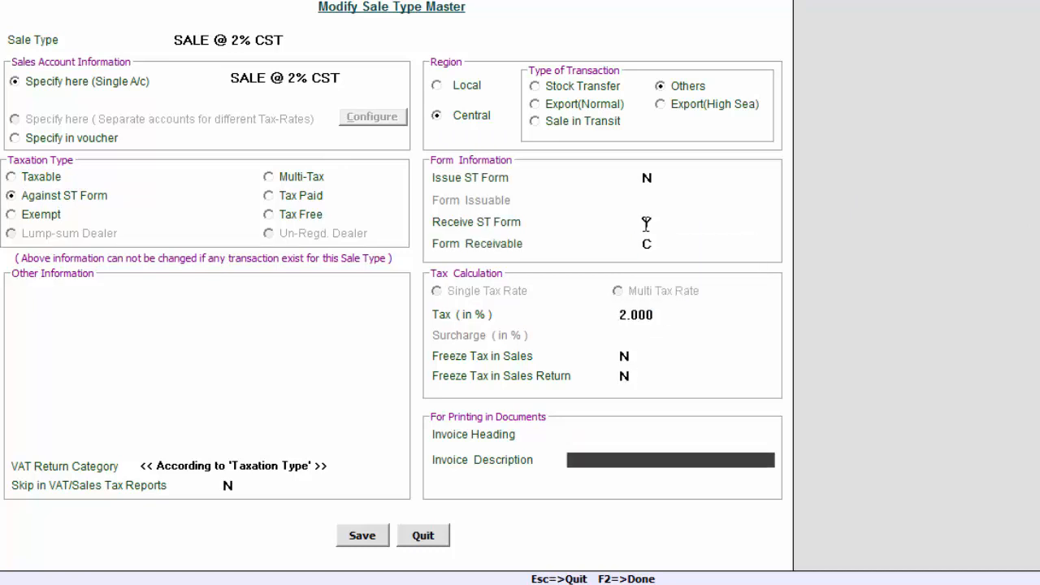
pyautogui.press('Return')
pyautogui.press('Return')
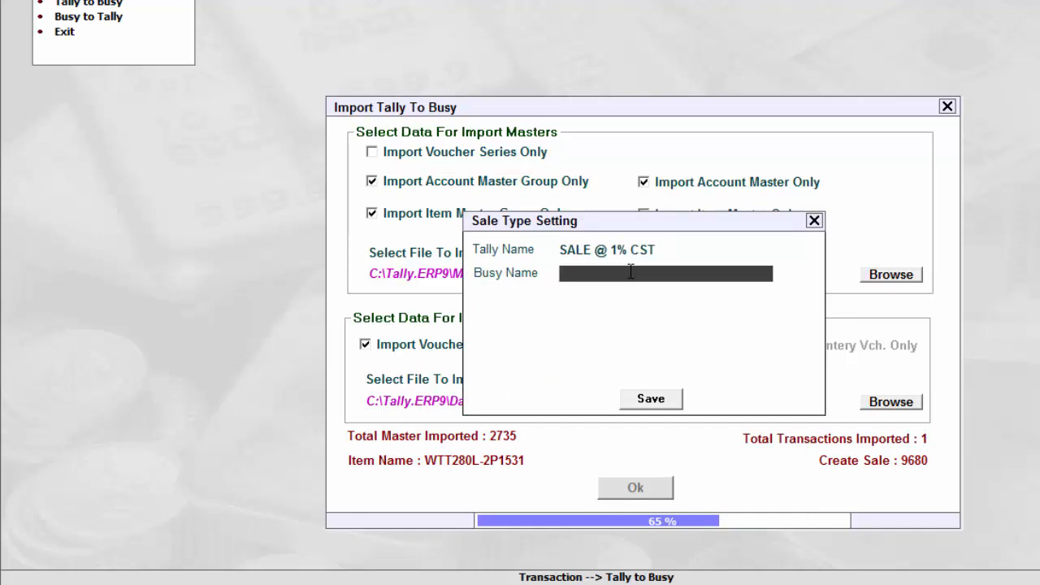
# Open the sale type for Tally's SALE @ 1% CST and set its single sales account to SALE @ 1% CST.
pyautogui.press('F3')
pyautogui.press('Return')
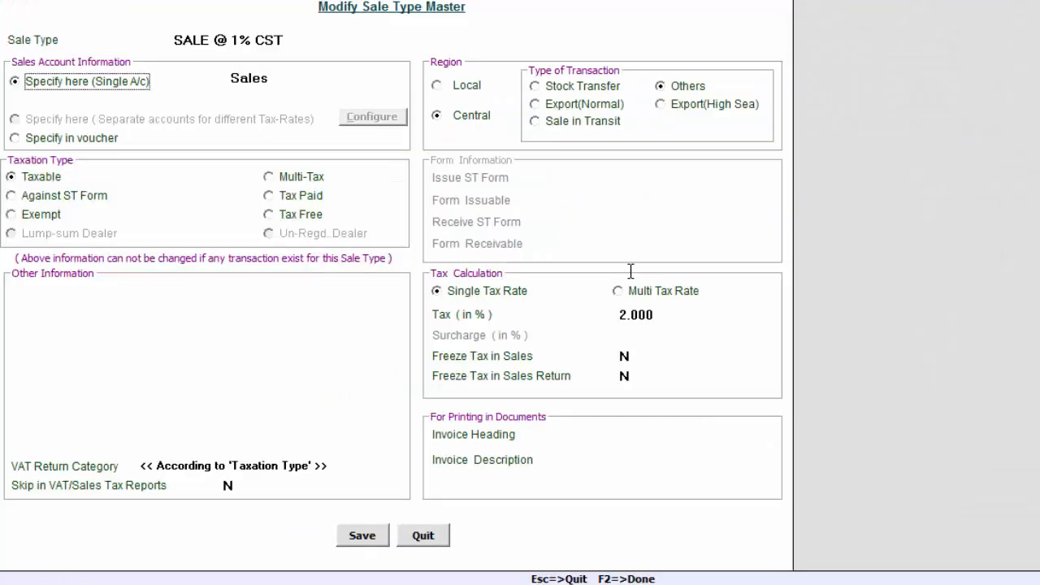
pyautogui.press('Return')
pyautogui.write('SALE')
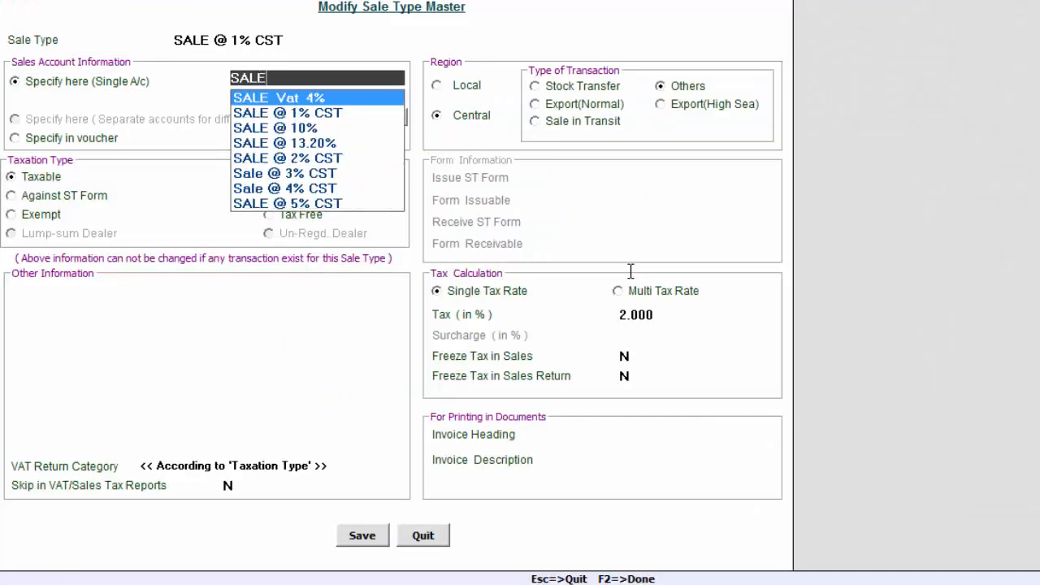
pyautogui.press('Down')
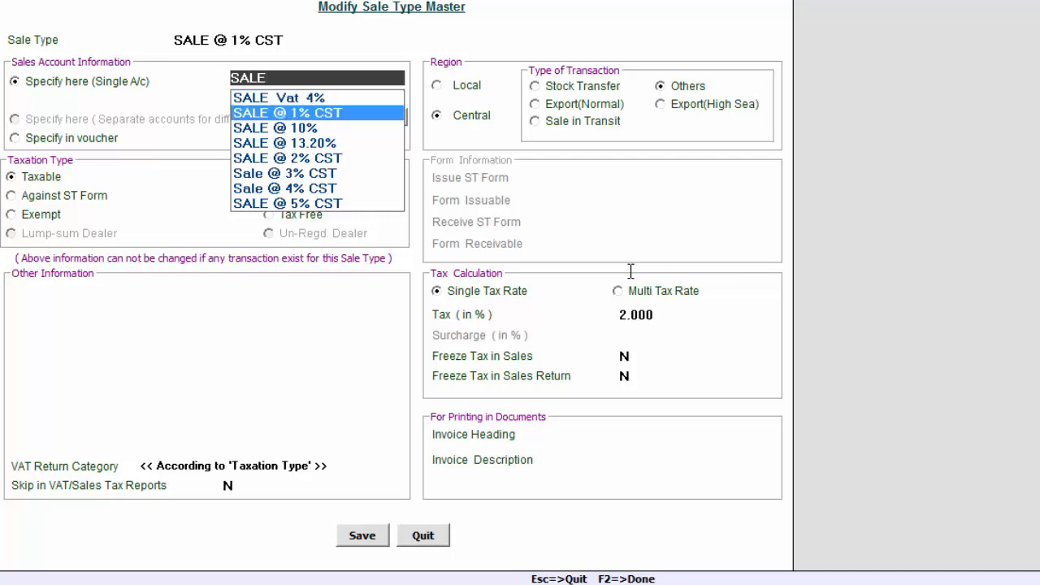
pyautogui.press('Return')
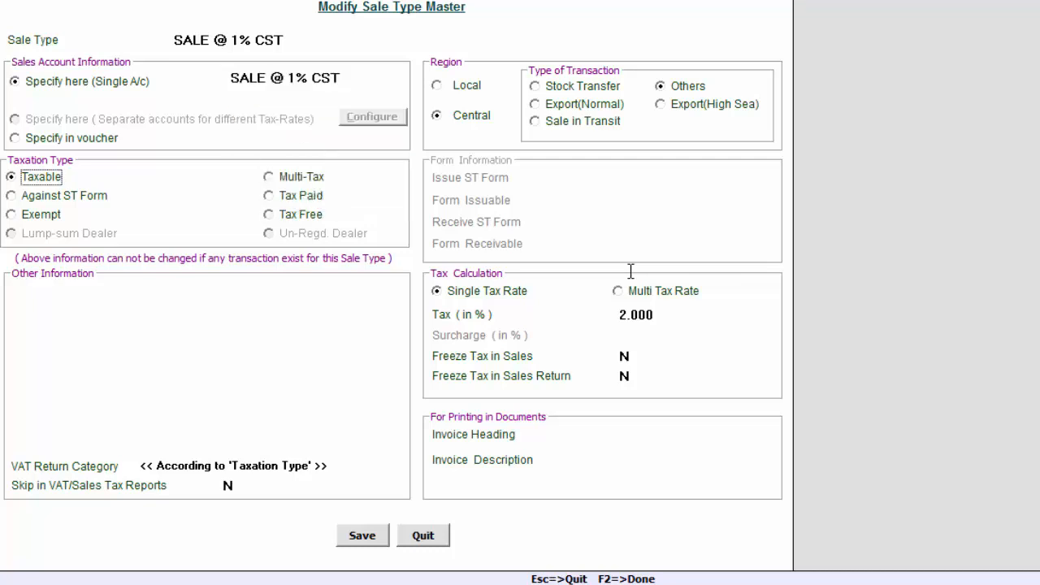
# Set the SALE @ 1% CST sale type's taxation to Against ST Form, with ST form C receivable.
pyautogui.click(75, 196)
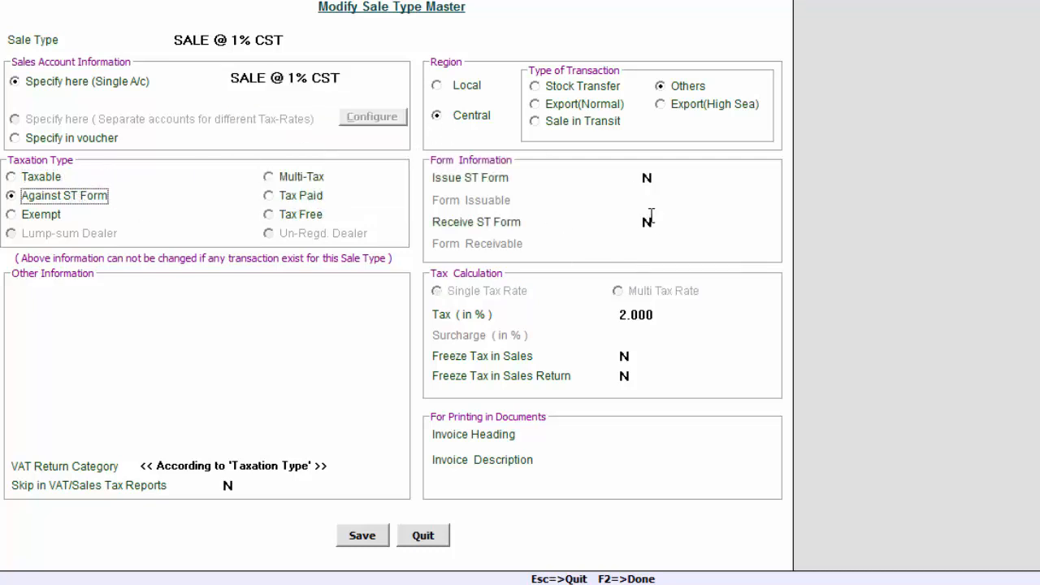
pyautogui.click(651, 222)
pyautogui.write('Y')
pyautogui.press('Return')
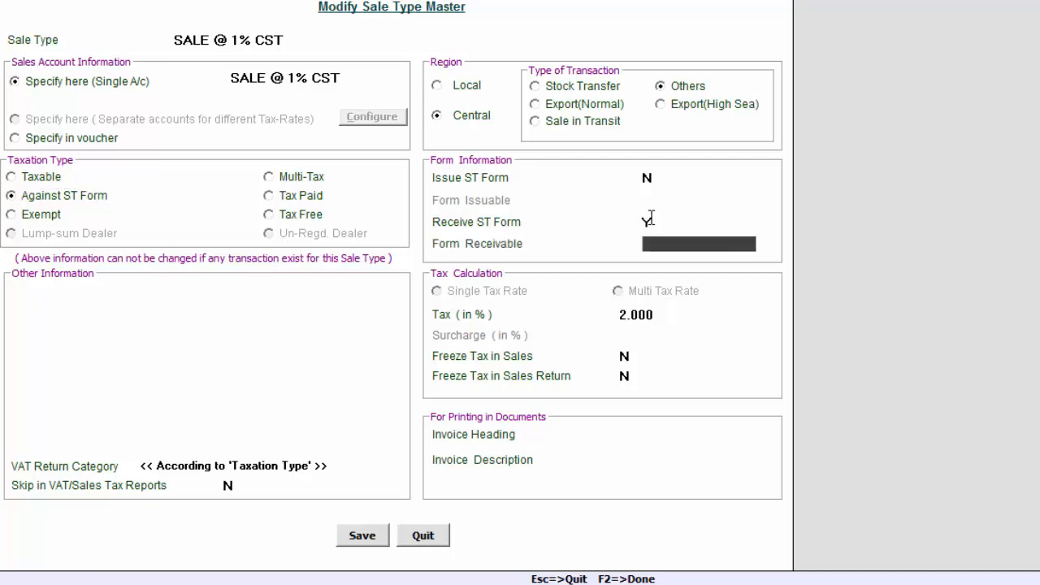
pyautogui.write('C')
pyautogui.press('Return')
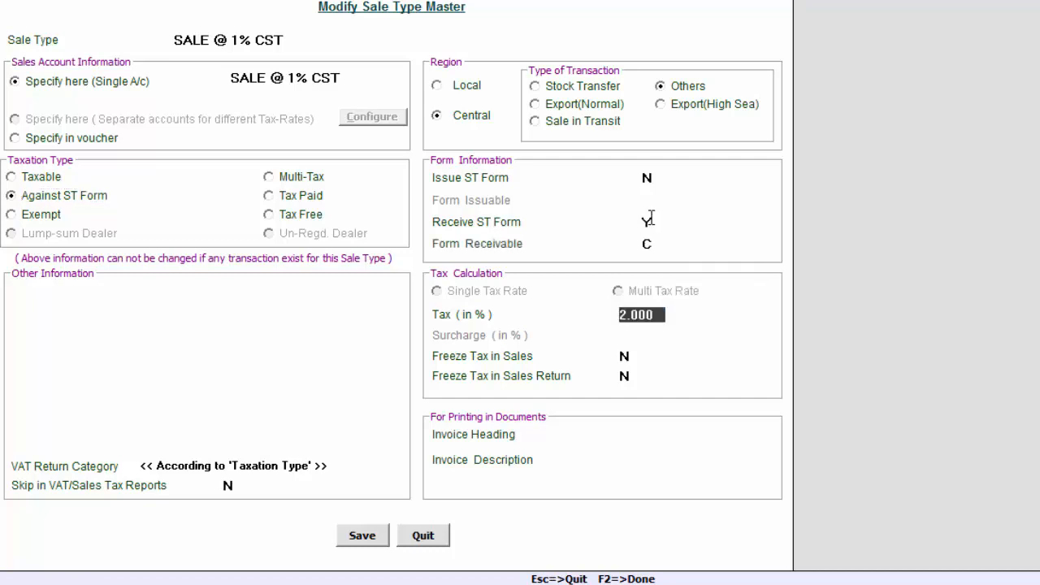
# Set the tax rate of the SALE @ 1% CST sale type to 1% and save it.
pyautogui.write('1')
pyautogui.press('Return')
pyautogui.press('Return')
pyautogui.press('Return')
pyautogui.press('Return')
pyautogui.press('Return')
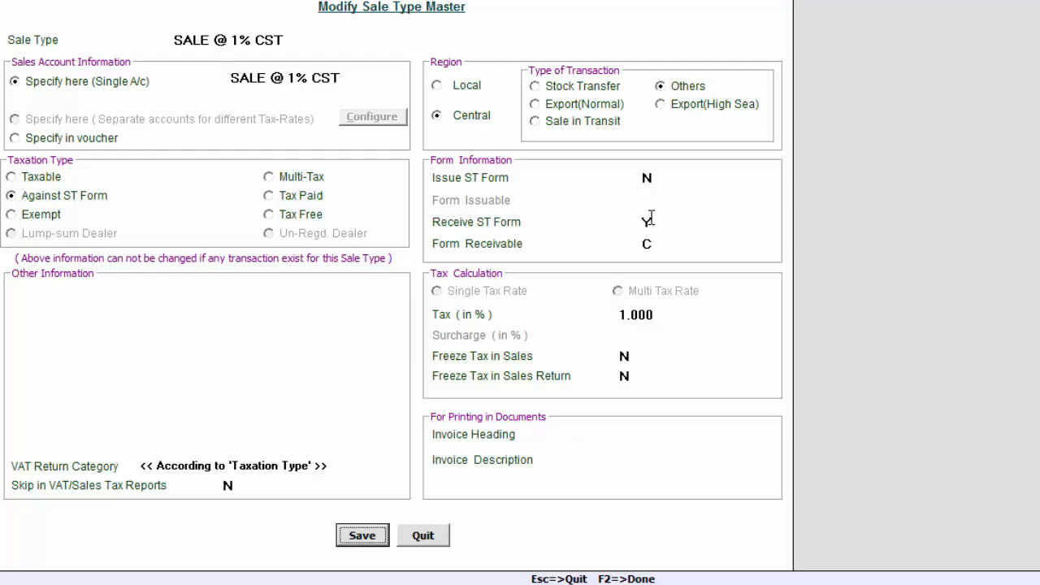
pyautogui.press('Return')
pyautogui.press('Return')
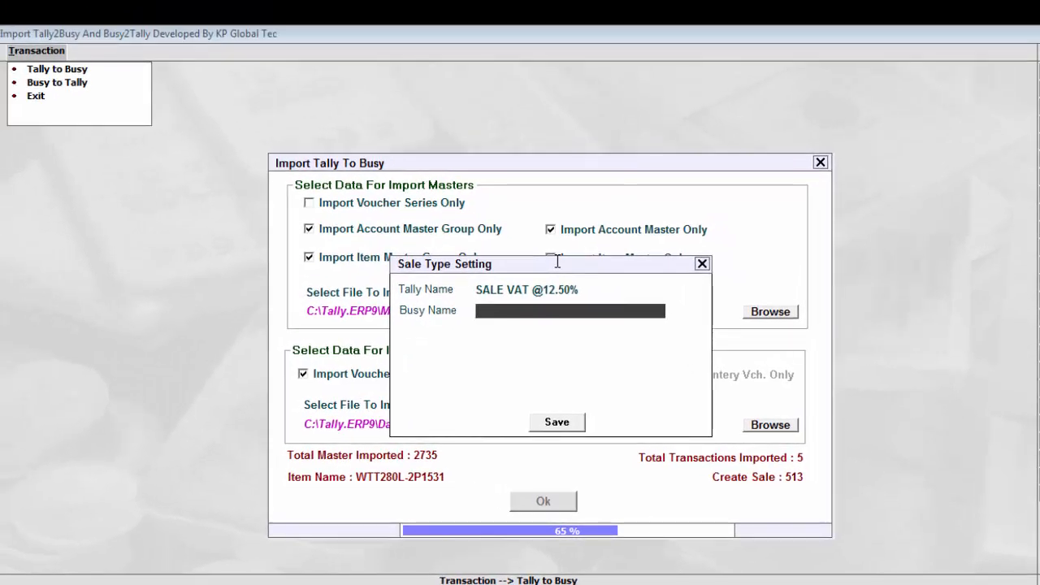
pyautogui.hotkey('alt', 'm')
pyautogui.press('Return')
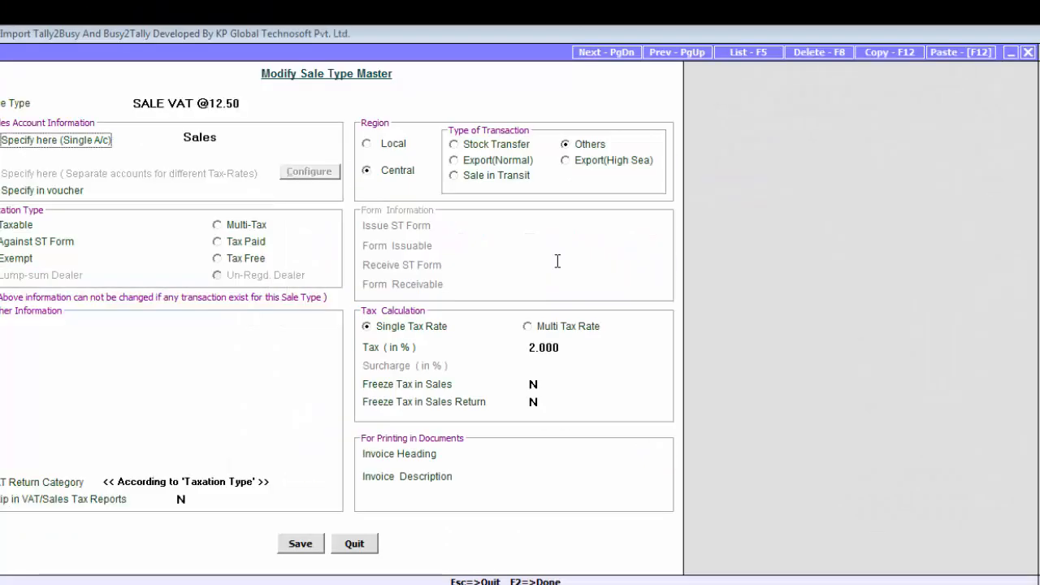
pyautogui.press('Return')
pyautogui.write('SALE')
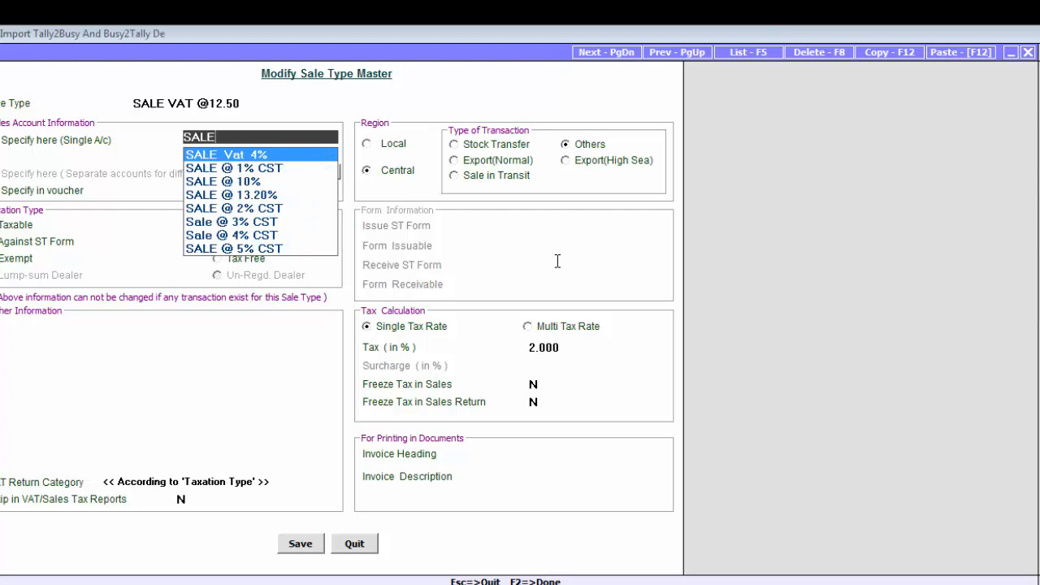
pyautogui.press('Down')
pyautogui.press('Down')
pyautogui.press('Down')
pyautogui.press('Down')
pyautogui.press('Down')
pyautogui.press('Down')
pyautogui.press('Down')
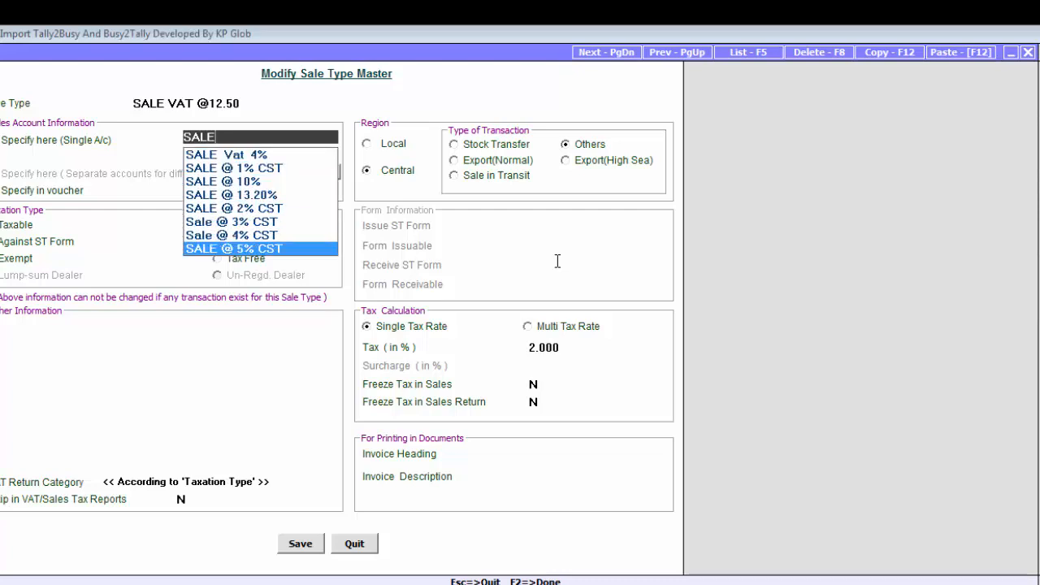
pyautogui.press('Down')
pyautogui.press('Down')
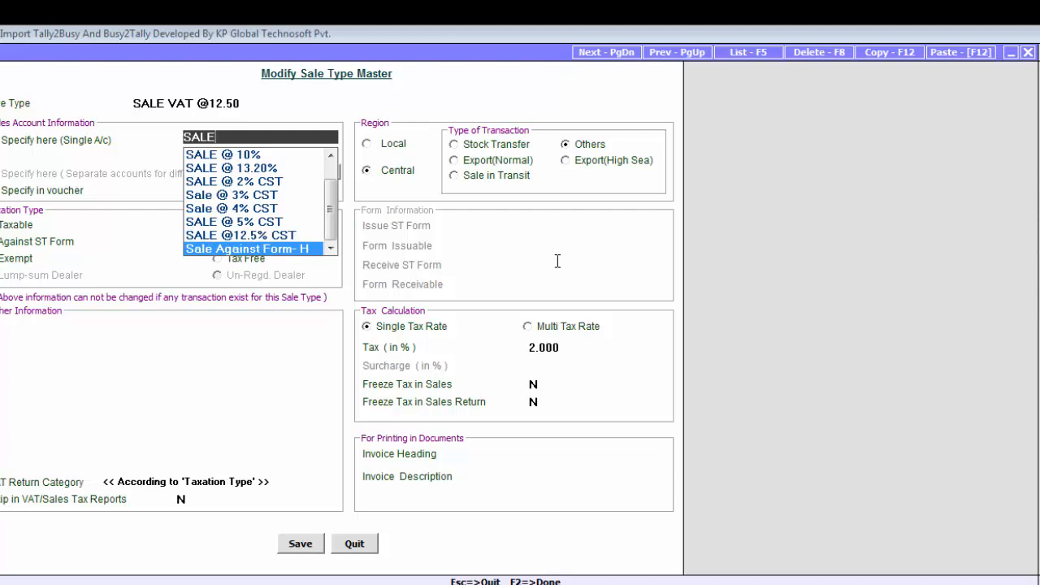
pyautogui.press('Down')
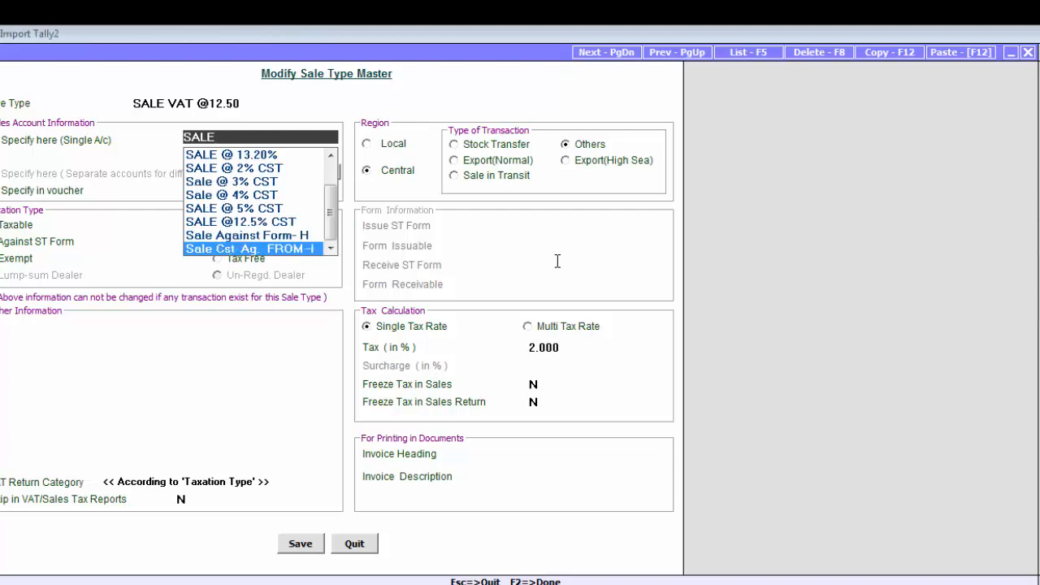
pyautogui.write('VAT')
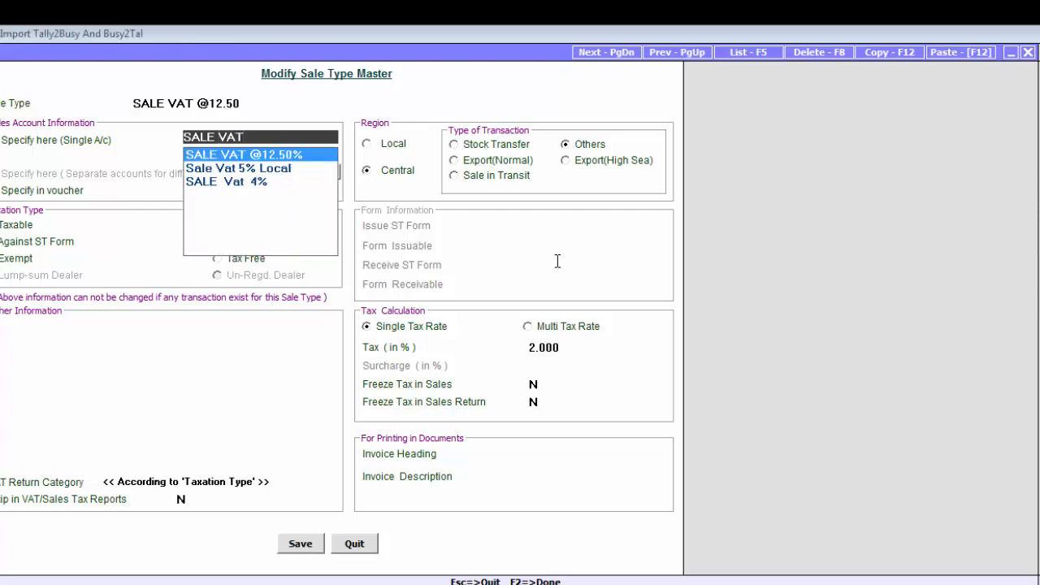
pyautogui.press('Return')
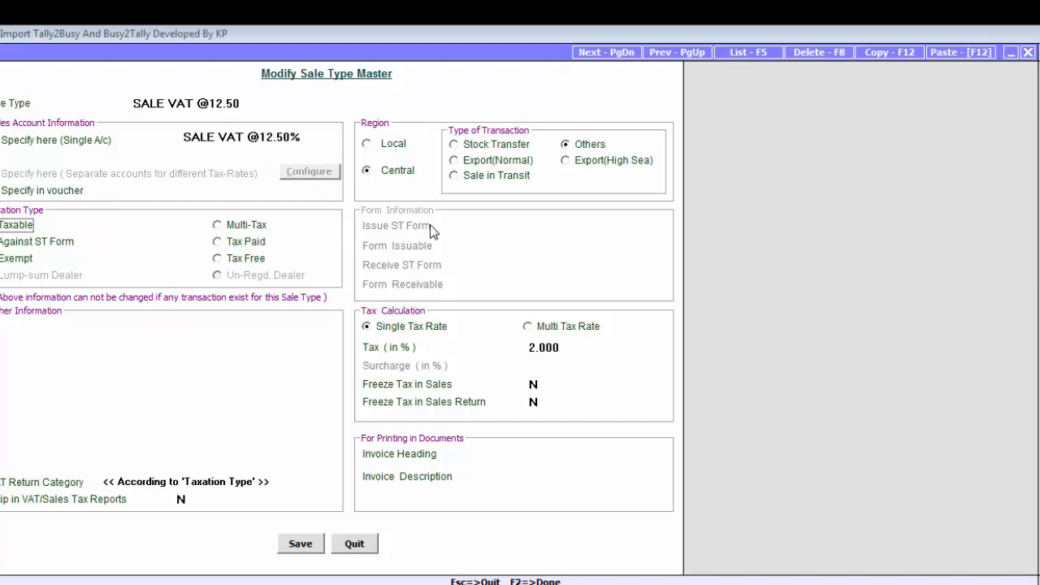
pyautogui.click(394, 147)
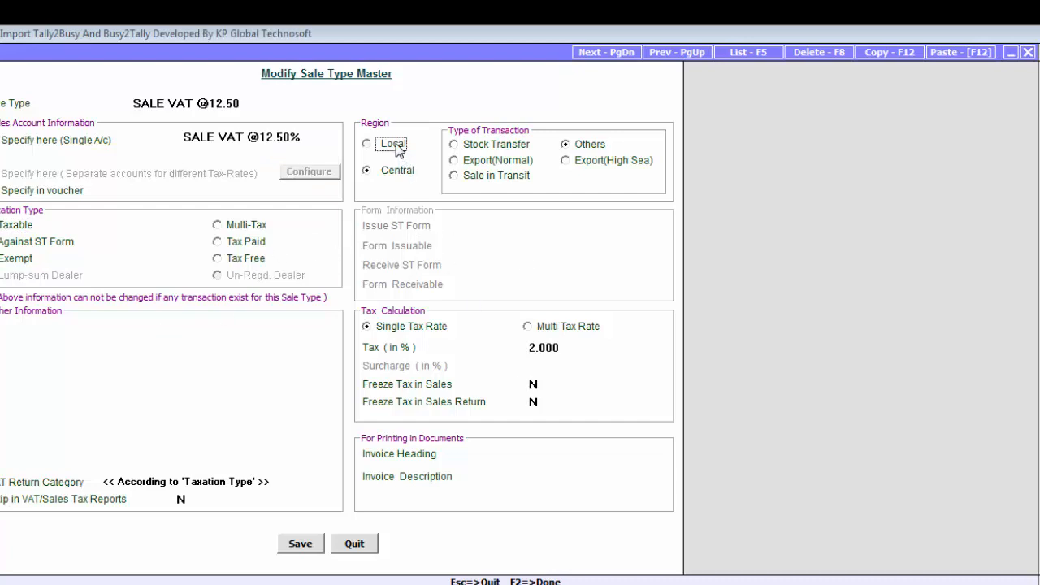
pyautogui.click(564, 347)
pyautogui.press('BackSpace')
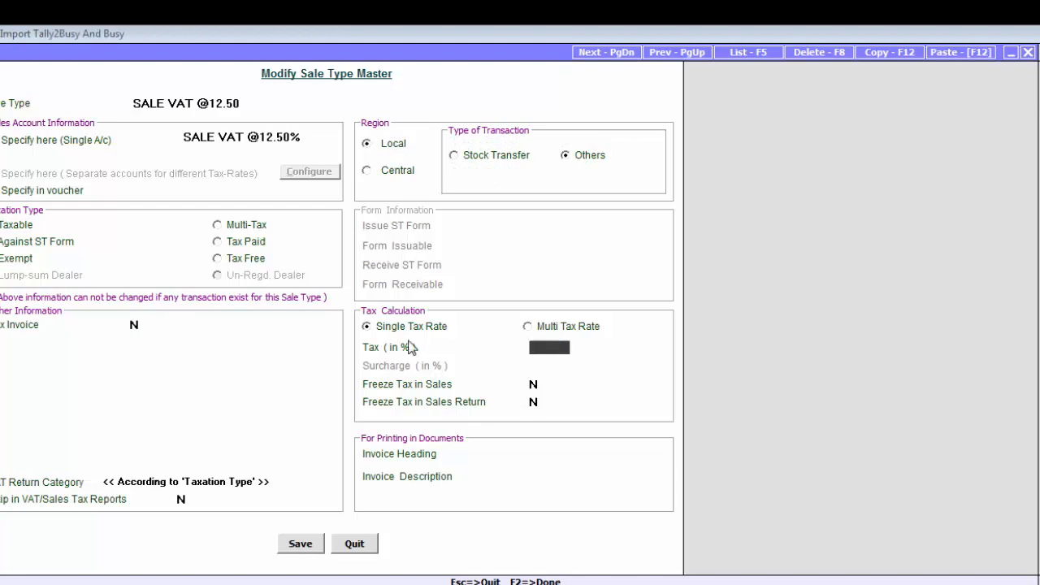
pyautogui.write('12.5')
pyautogui.press('Return')
pyautogui.press('Return')
pyautogui.press('Return')
pyautogui.press('Return')
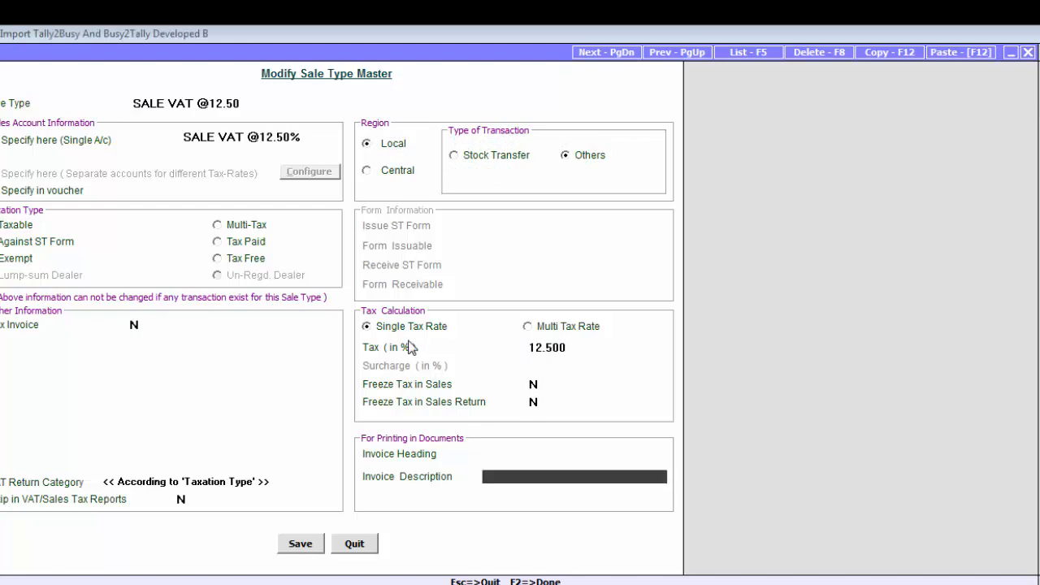
pyautogui.press('Return')
pyautogui.press('Return')
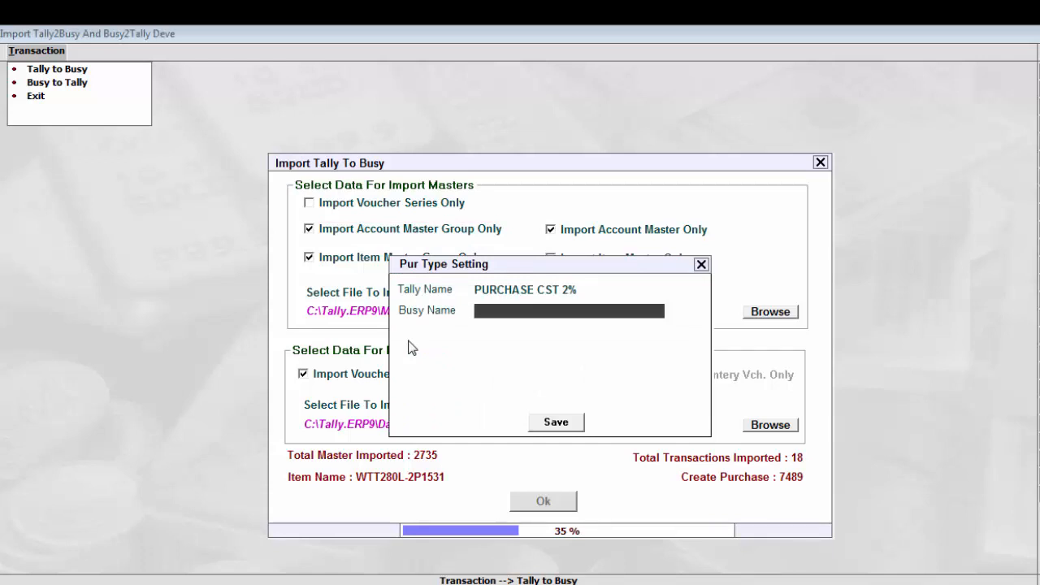
# Open the purchase type for Tally's PURCHASE CST 2% and set its single purchase account to PURCHASE CST 2%.
pyautogui.press('Return')
pyautogui.press('Return')
pyautogui.press('Return')
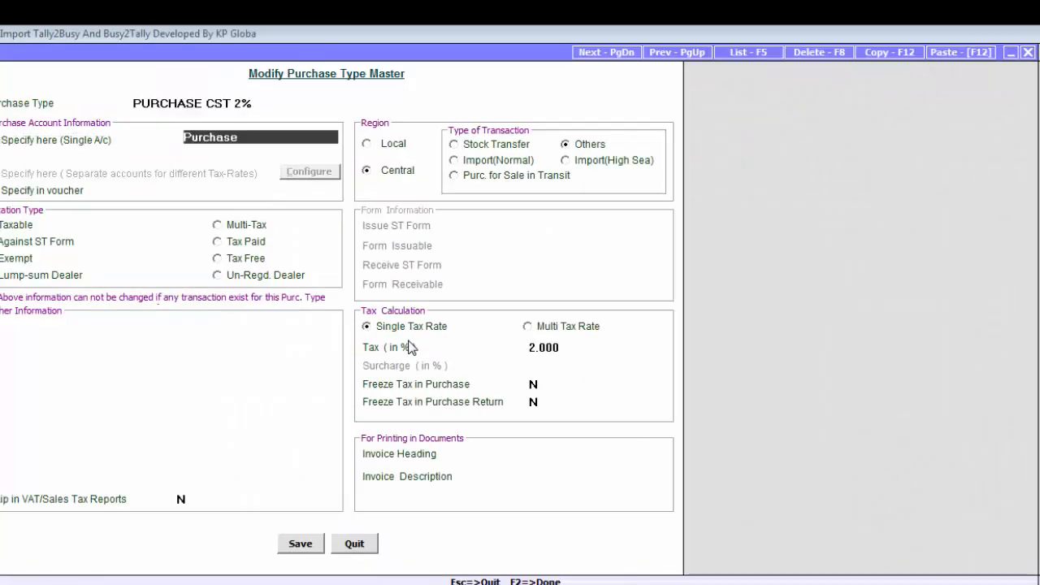
pyautogui.write('PURC')
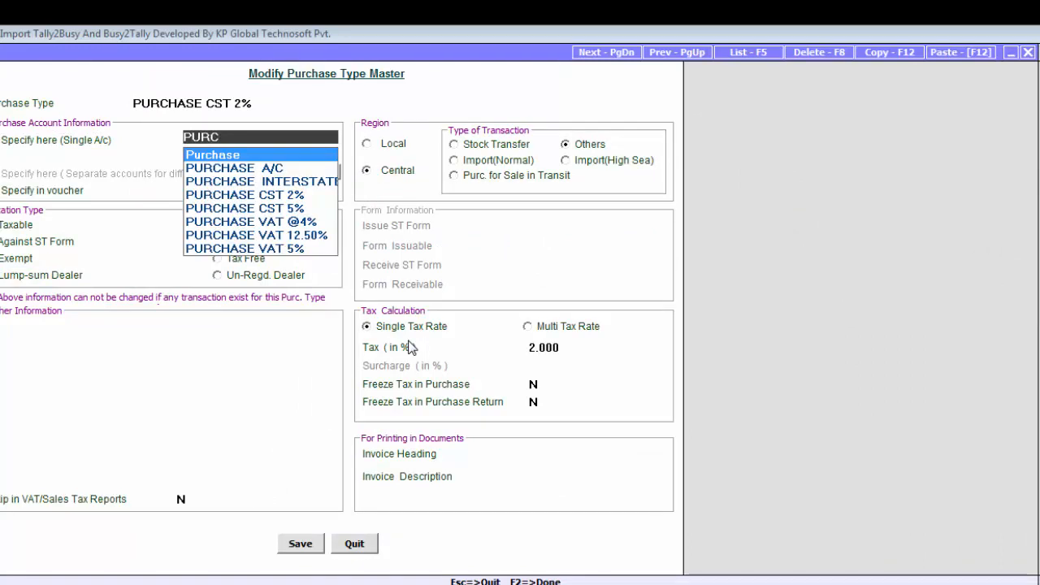
pyautogui.press('Down')
pyautogui.press('Down')
pyautogui.press('Down')
pyautogui.press('Return')
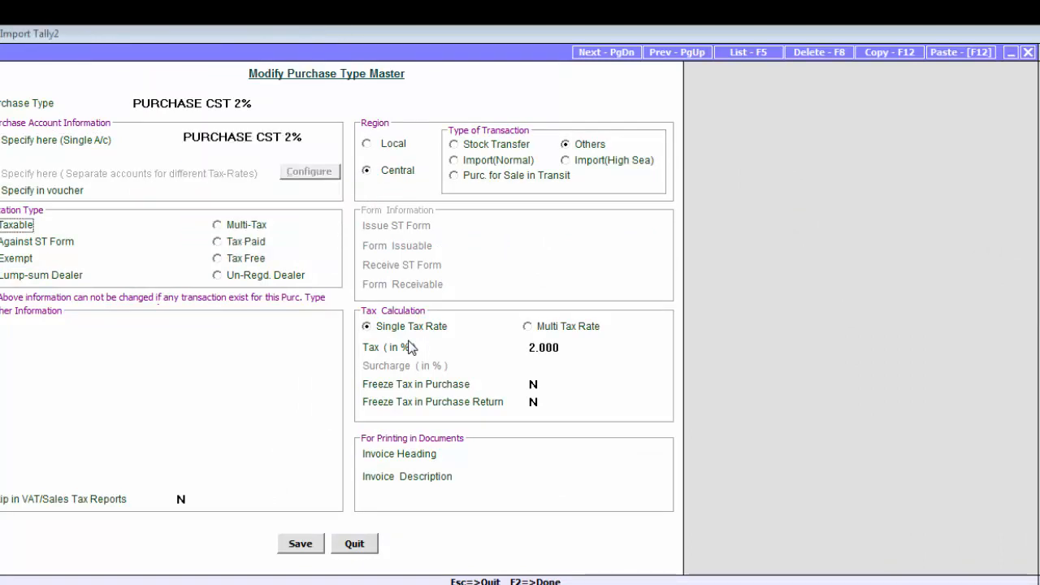
# Set the PURCHASE CST 2% purchase type's taxation to Against ST Form with an ST form receivable, and save it.
pyautogui.click(4, 241)
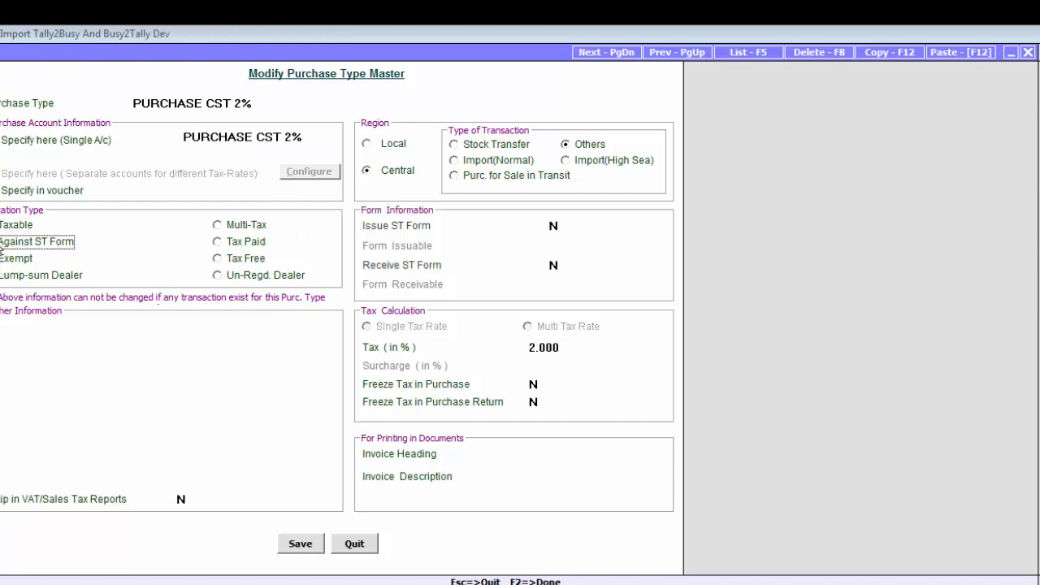
pyautogui.click(556, 266)
pyautogui.write('Y')
pyautogui.press('Return')
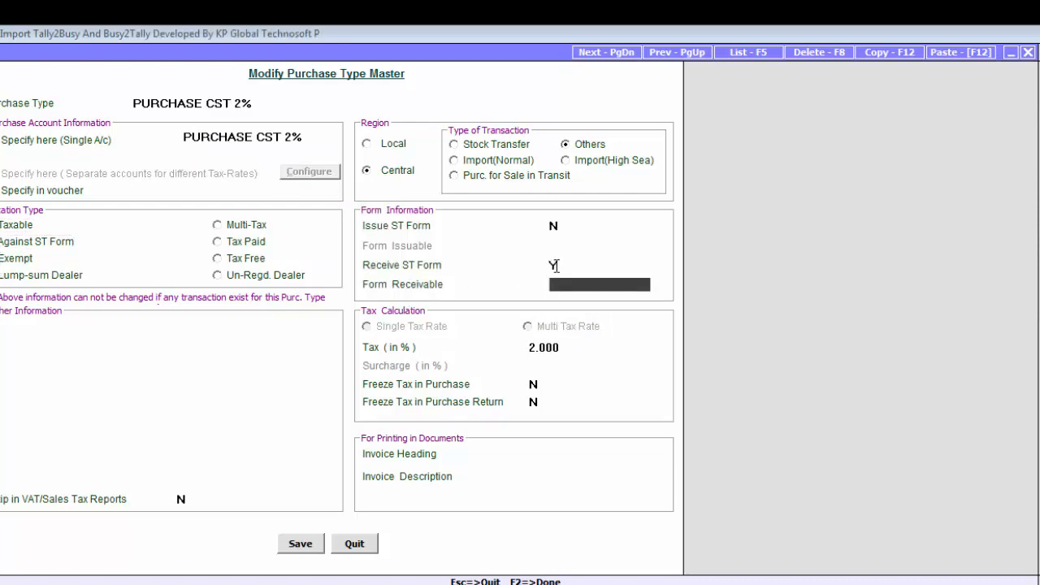
pyautogui.press('Return')
pyautogui.press('Return')
pyautogui.press('Return')
pyautogui.press('Return')
pyautogui.press('Return')
pyautogui.press('Return')
pyautogui.press('Return')
pyautogui.press('Return')
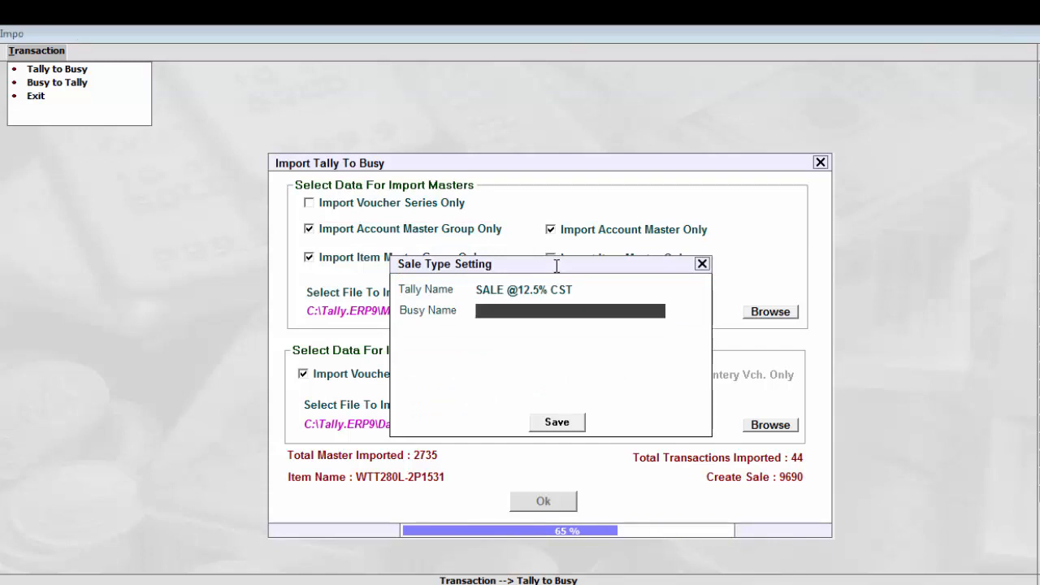
pyautogui.press('F3')
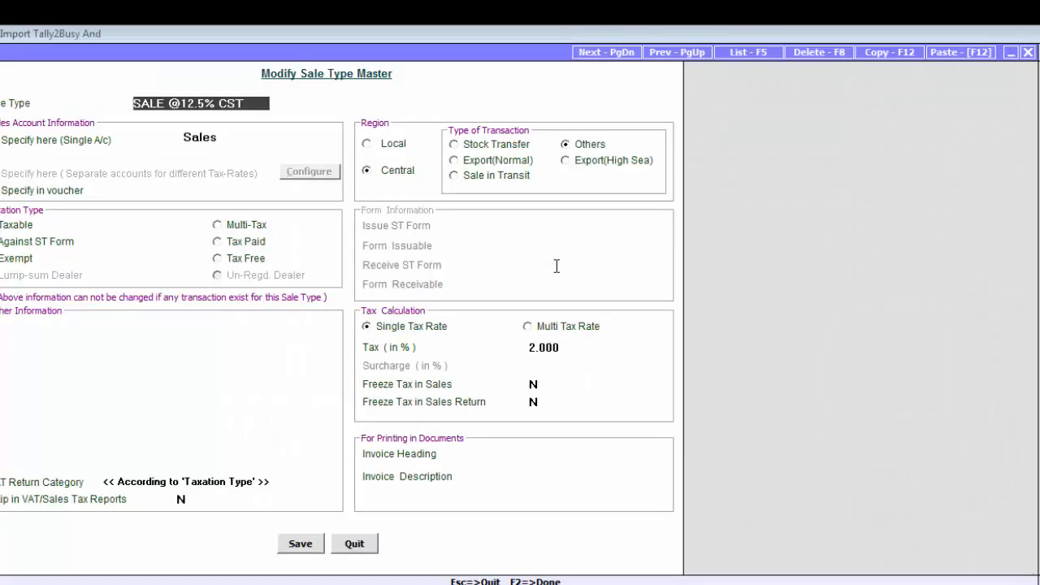
pyautogui.press('Return')
pyautogui.press('Return')
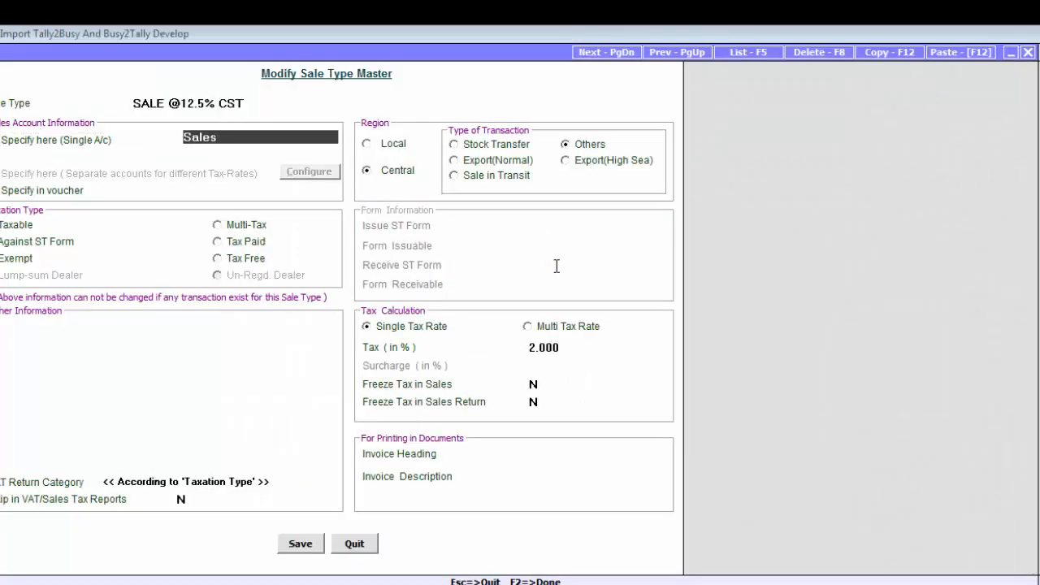
pyautogui.write('SALE')
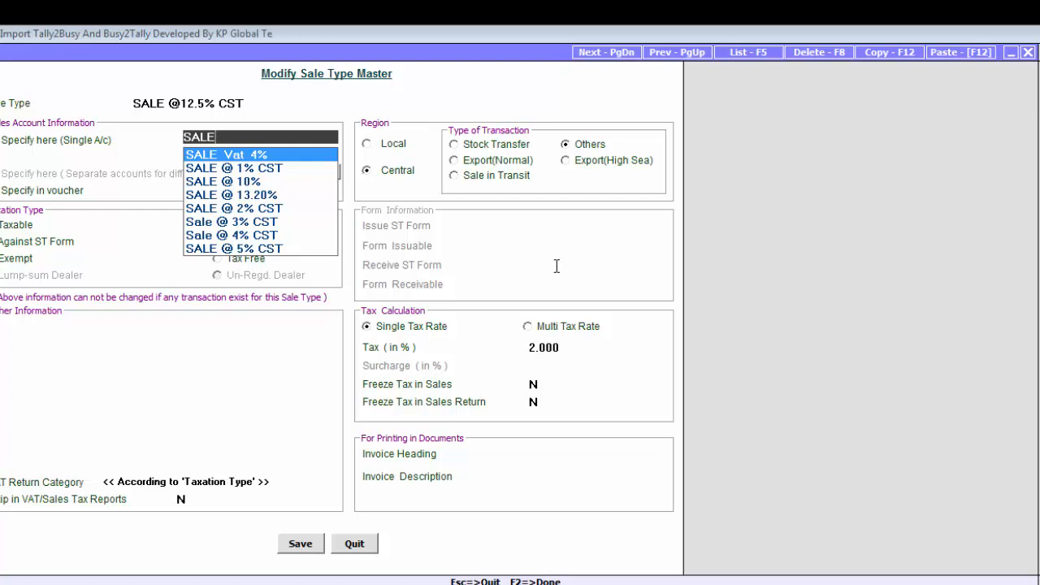
pyautogui.press('Down')
pyautogui.press('Down')
pyautogui.press('Down')
pyautogui.press('Down')
pyautogui.press('Down')
pyautogui.press('Down')
pyautogui.press('Down')
pyautogui.press('Down')
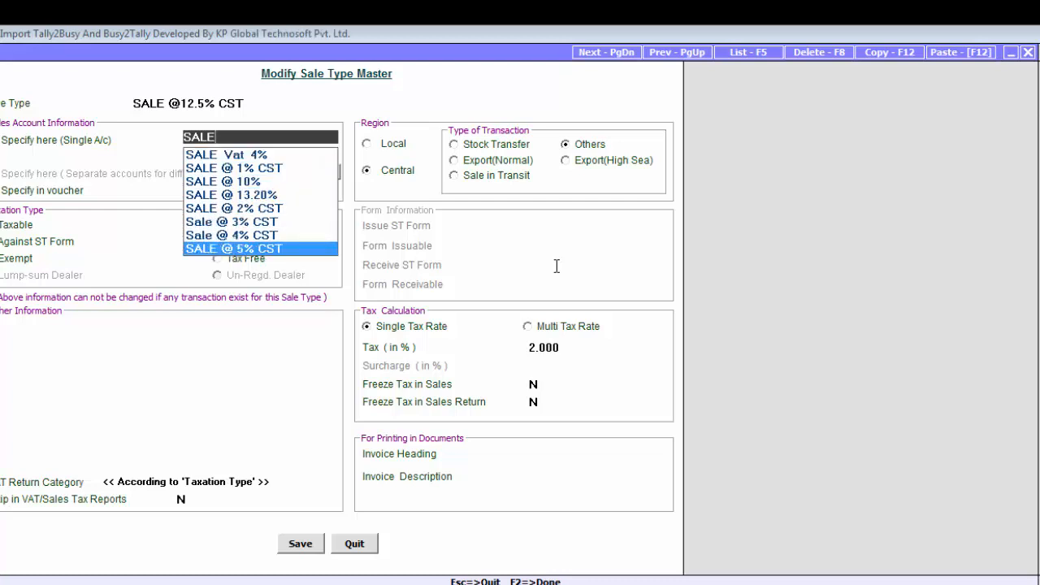
pyautogui.press('Return')
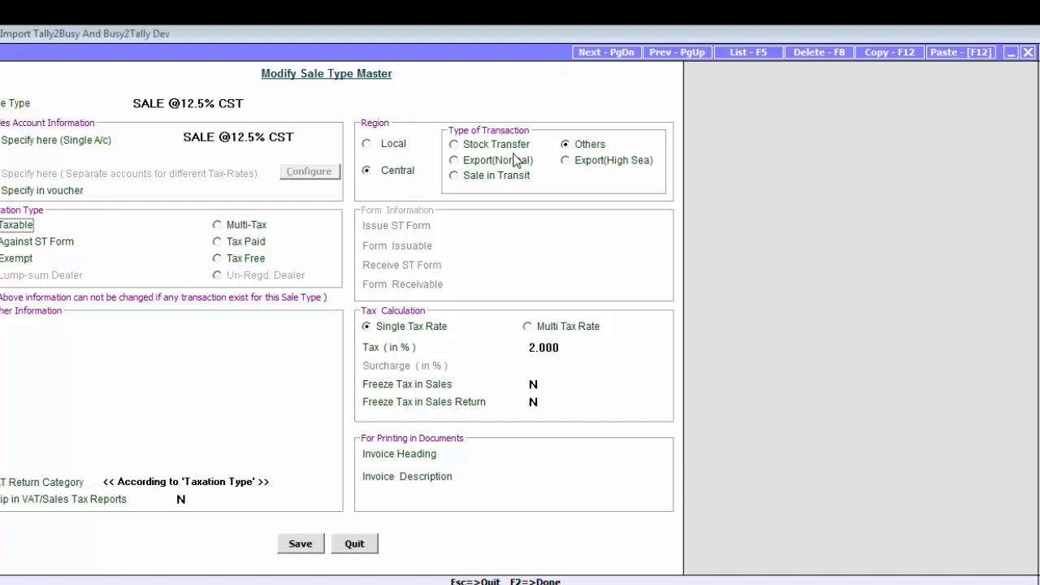
pyautogui.click(517, 349)
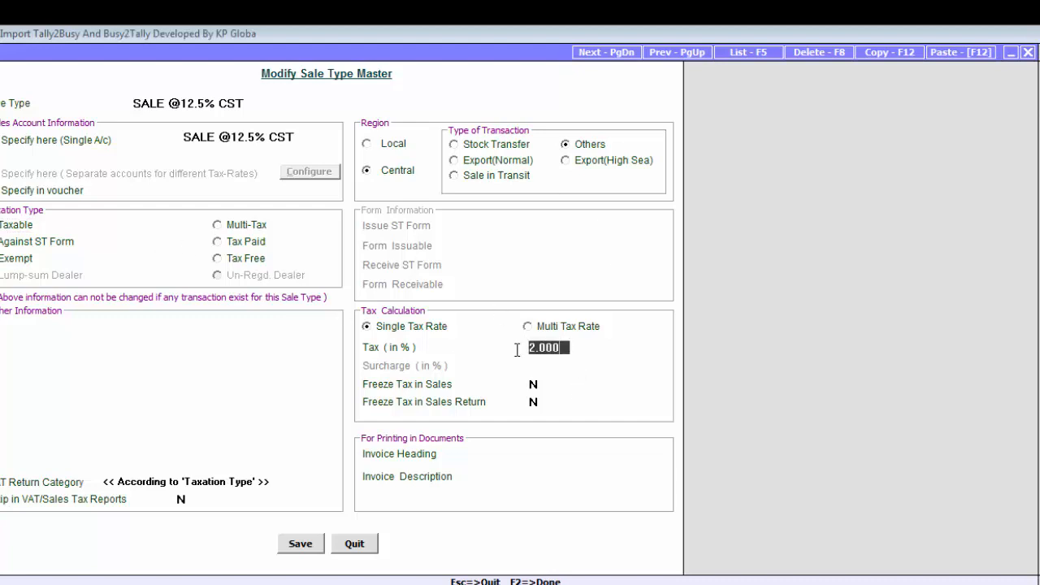
pyautogui.write('12.5')
pyautogui.press('Return')
pyautogui.press('Return')
pyautogui.press('Return')
pyautogui.press('Return')
pyautogui.press('Return')
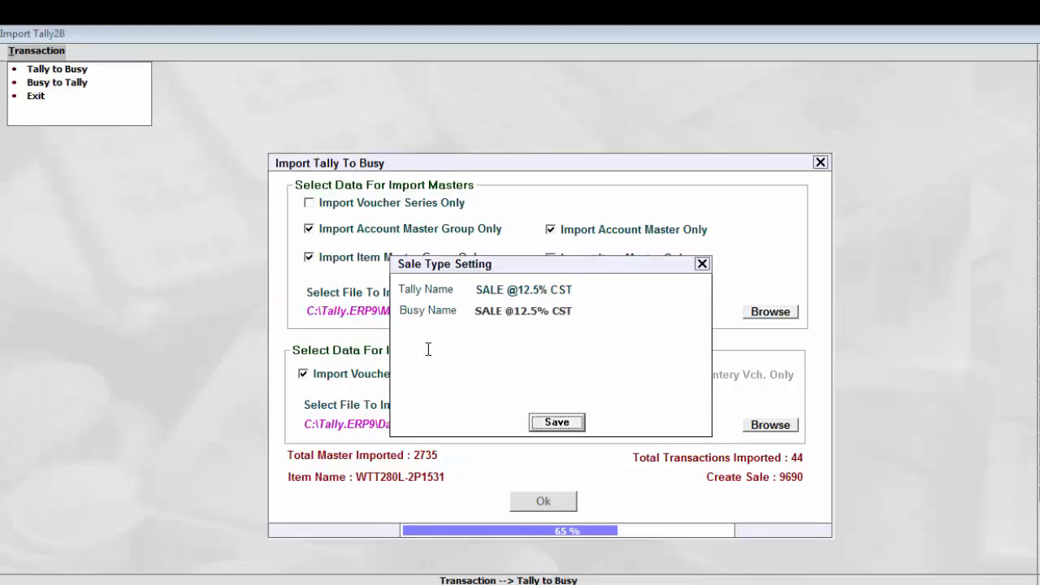
pyautogui.press('Return')
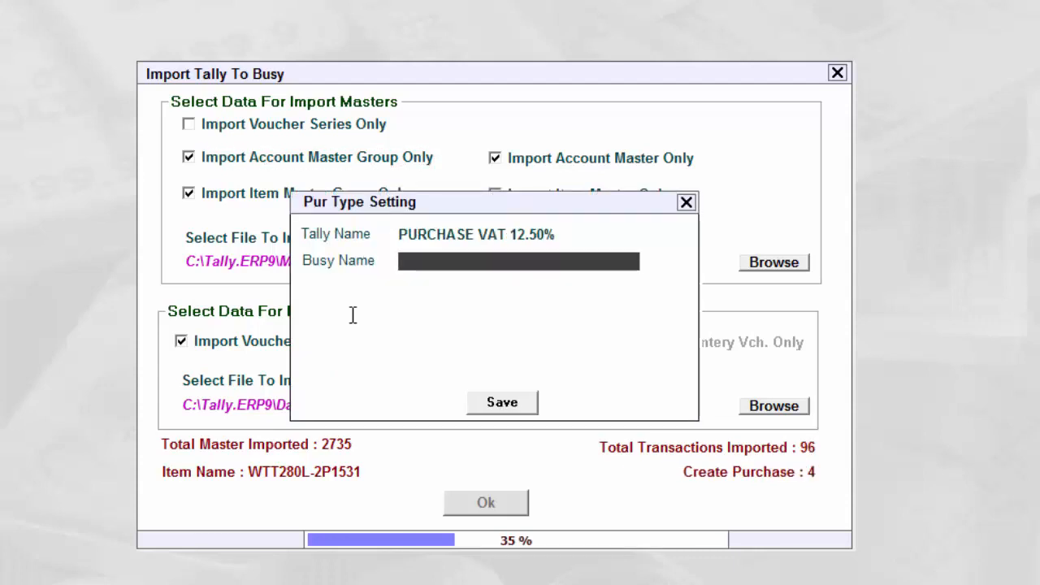
# Map Tally's PURCHASE VAT 12.50% to an existing Busy VAT purchase type, complete the import and exit the import utility.
pyautogui.write('V')
pyautogui.press('Down')
pyautogui.press('Down')
pyautogui.press('Down')
pyautogui.press('Down')
pyautogui.press('Down')
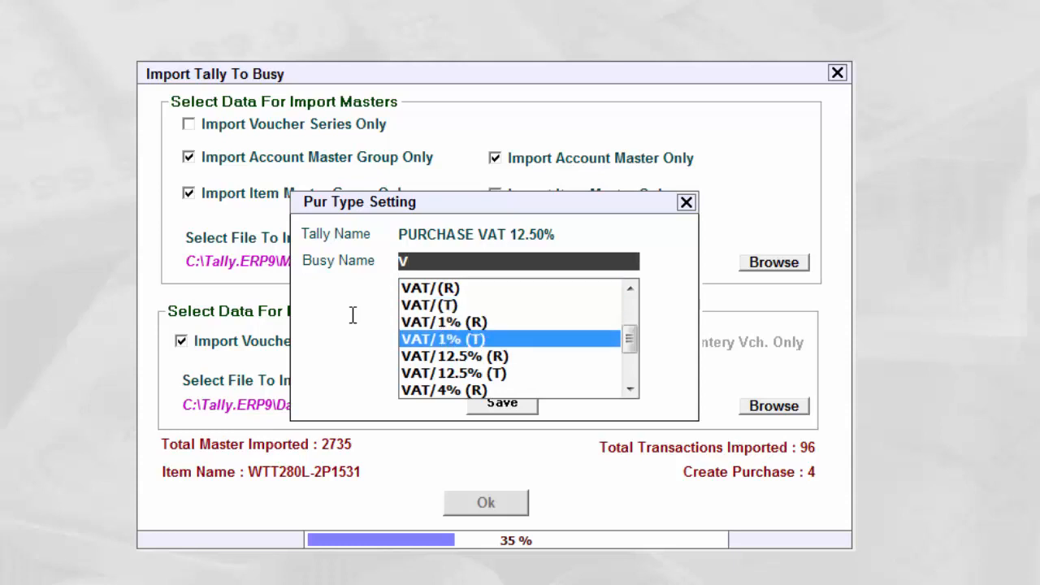
pyautogui.press('Return')
pyautogui.press('Return')
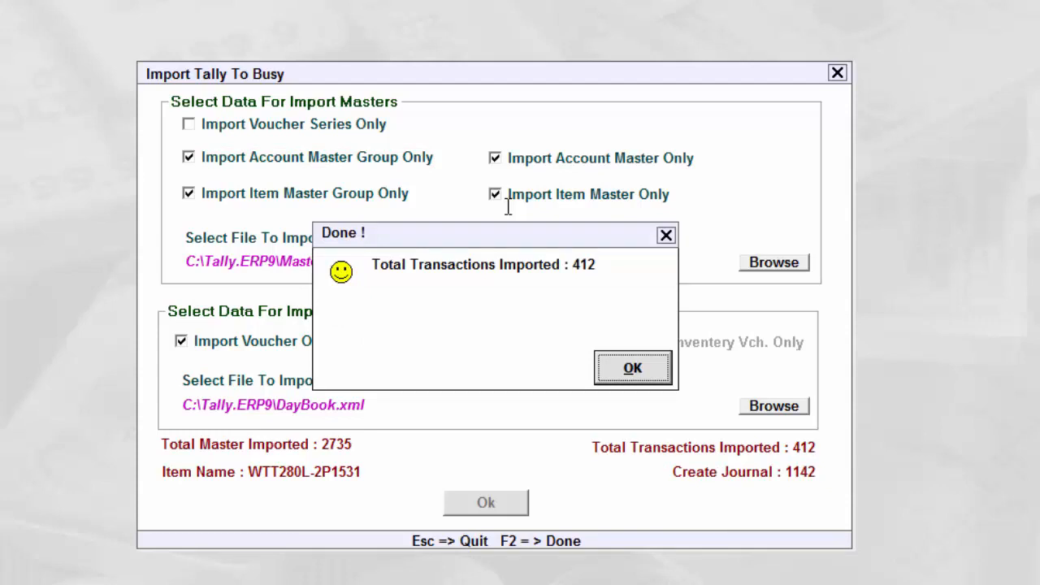
pyautogui.press('Return')
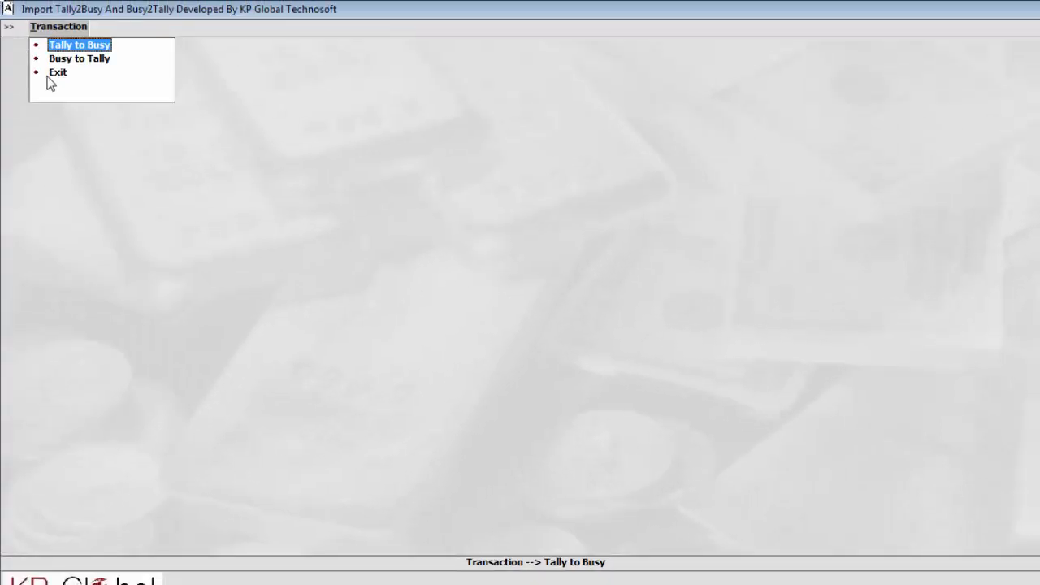
pyautogui.click(52, 73)
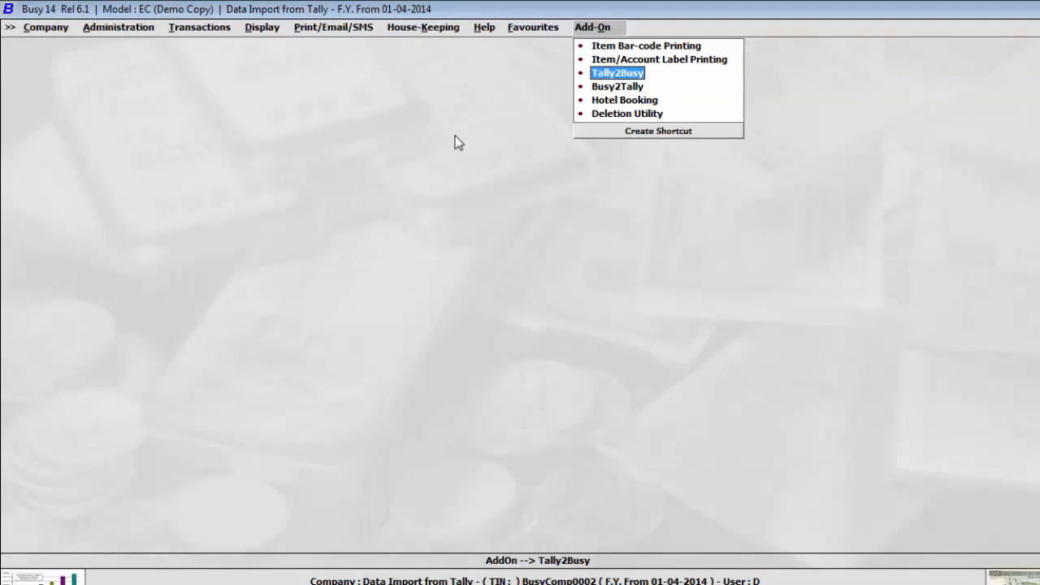
# Rewrite the company's books in Busy 14, choosing to proceed with the latest backup.
pyautogui.click(420, 29)
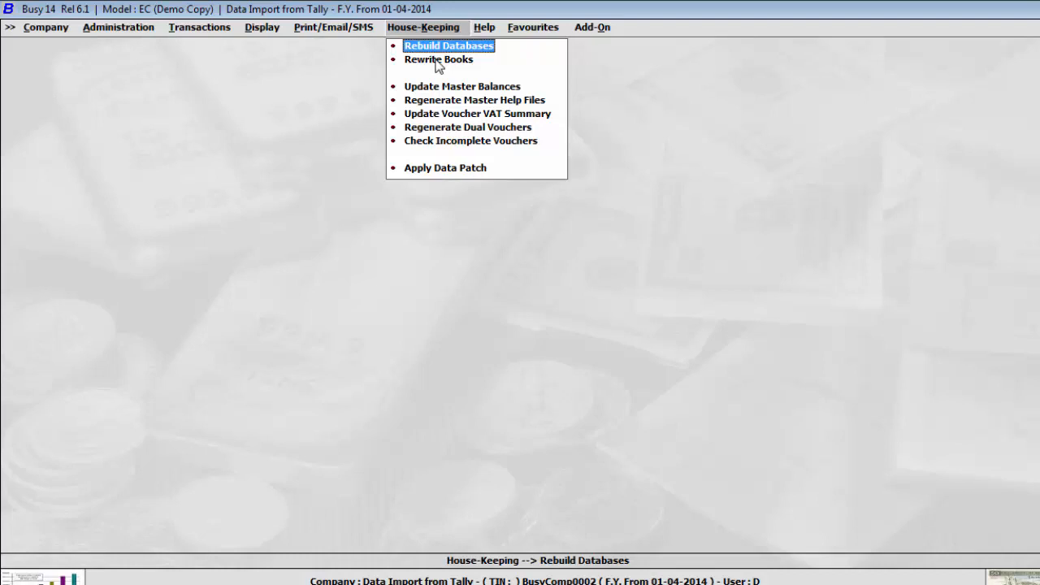
pyautogui.click(439, 62)
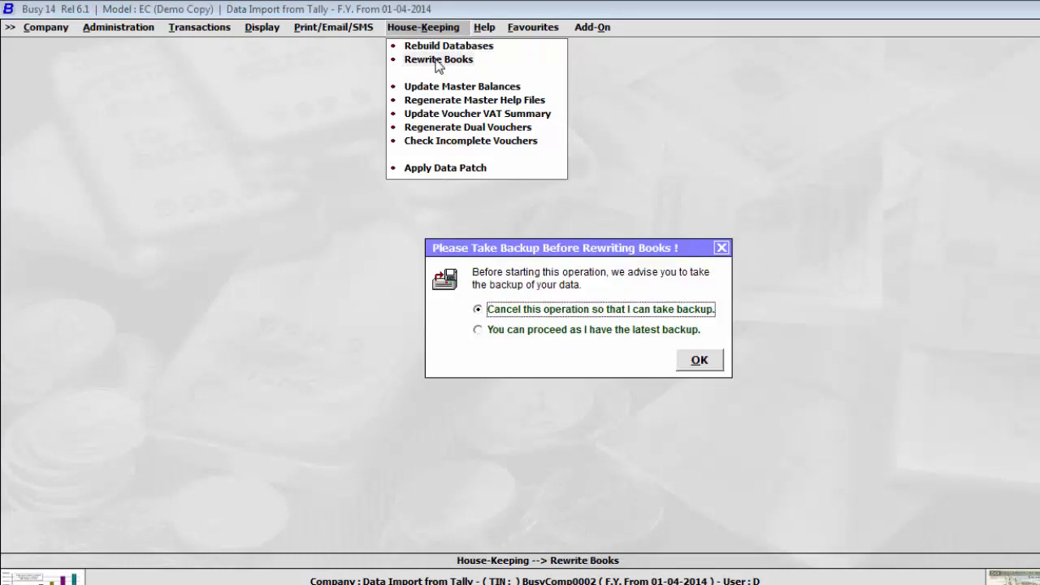
pyautogui.click(615, 333)
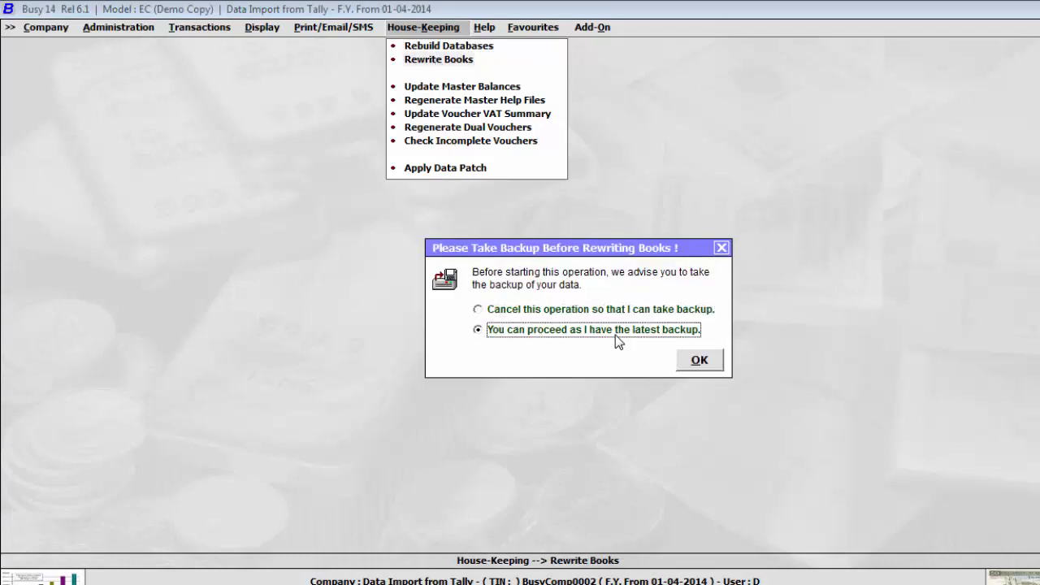
pyautogui.click(718, 360)
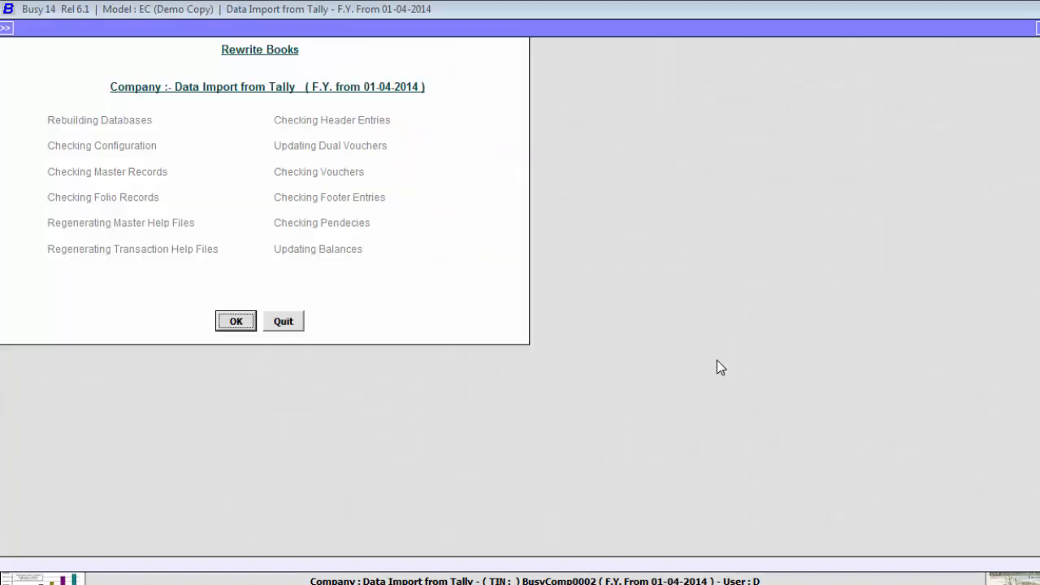
pyautogui.click(226, 323)
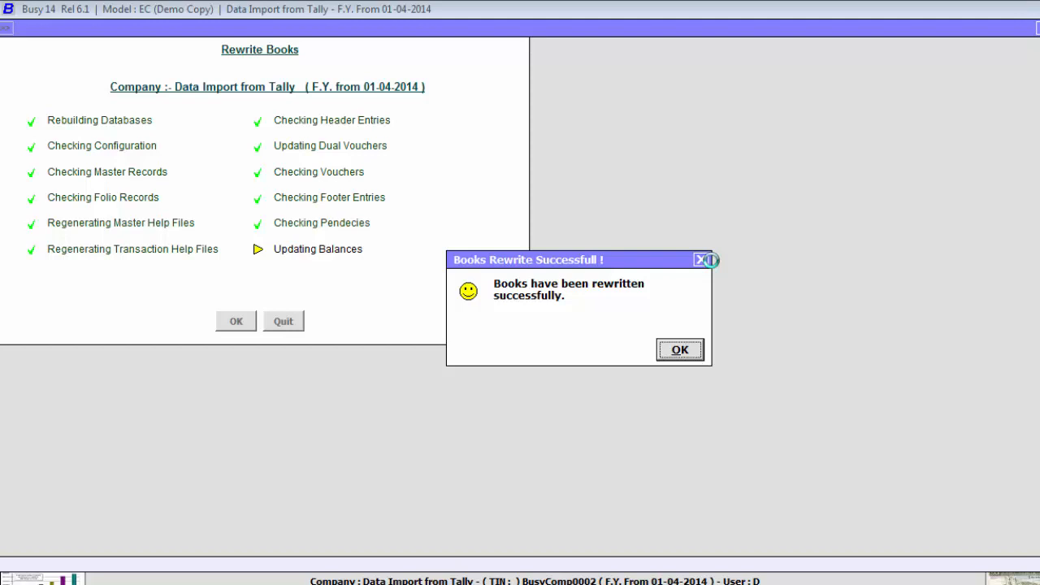
pyautogui.press('Return')
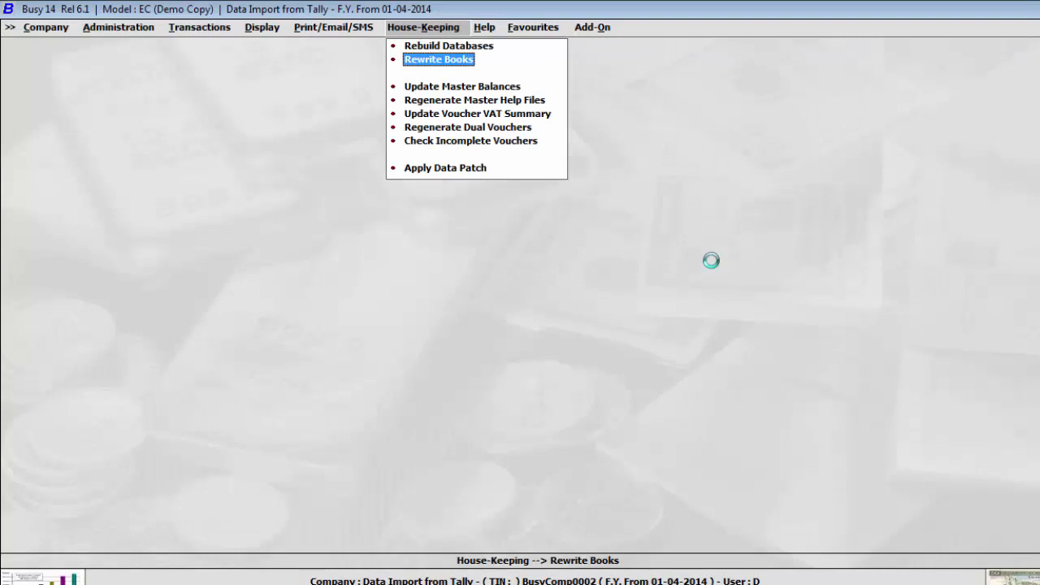
# Review the Vouchers Statistics check list for the imported vouchers by type and month.
pyautogui.press('Left')
pyautogui.press('Left')
pyautogui.press('Left')
pyautogui.press('Right')
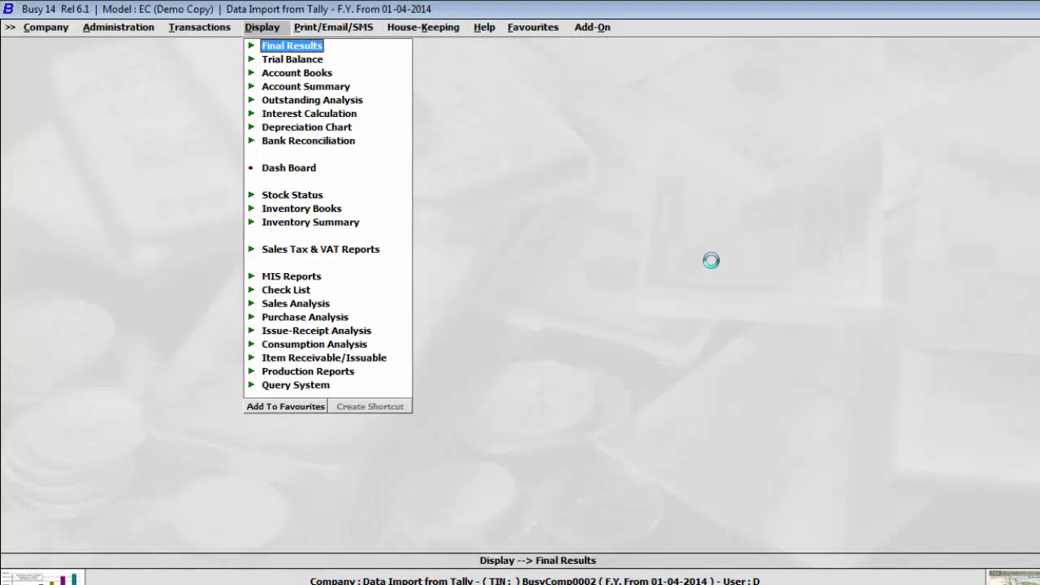
pyautogui.press('Up')
pyautogui.press('Up')
pyautogui.press('Up')
pyautogui.press('Up')
pyautogui.press('Up')
pyautogui.press('Up')
pyautogui.press('Up')
pyautogui.press('Up')
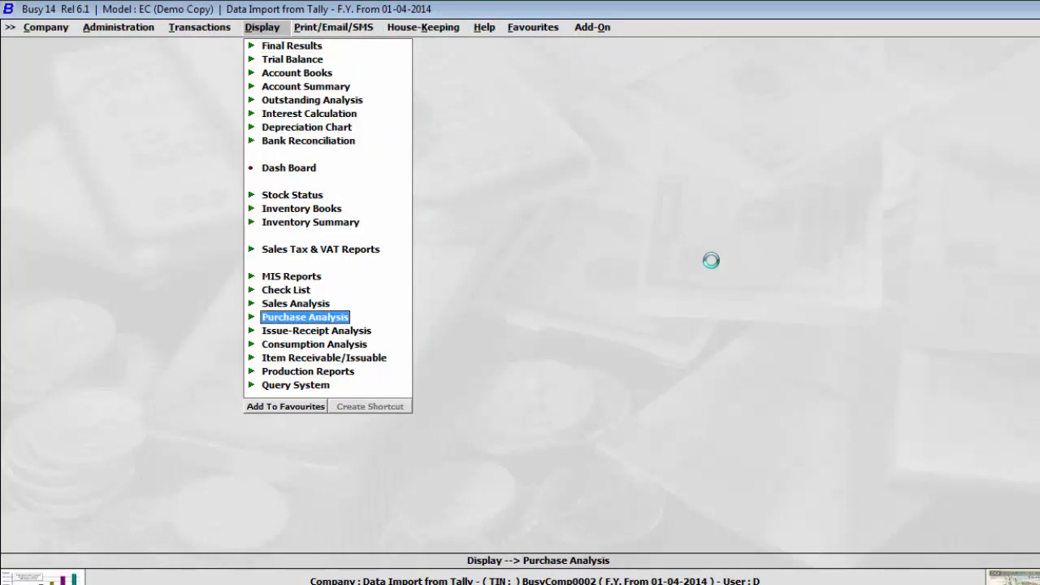
pyautogui.press('Return')
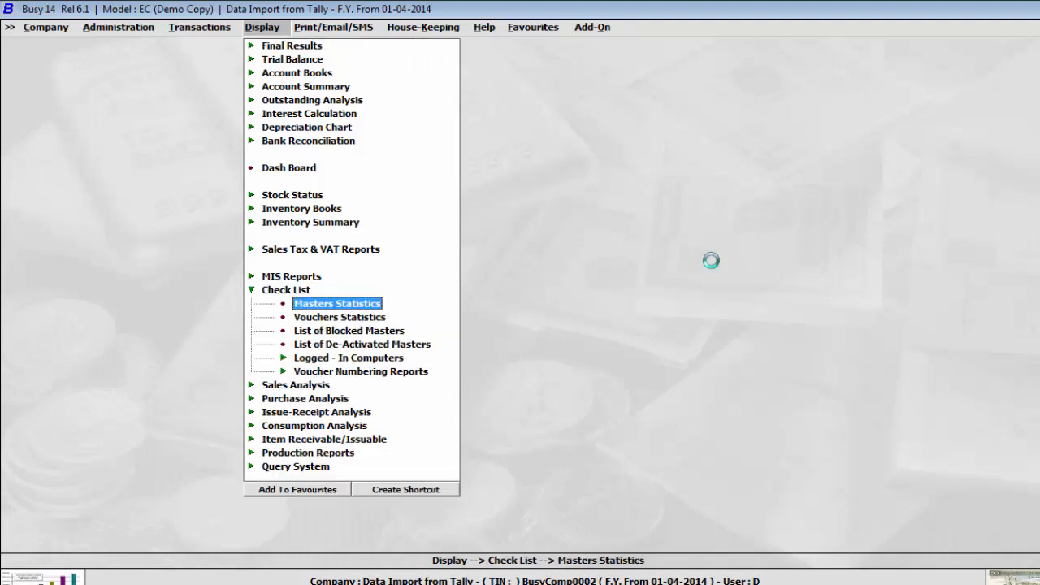
pyautogui.press('Down')
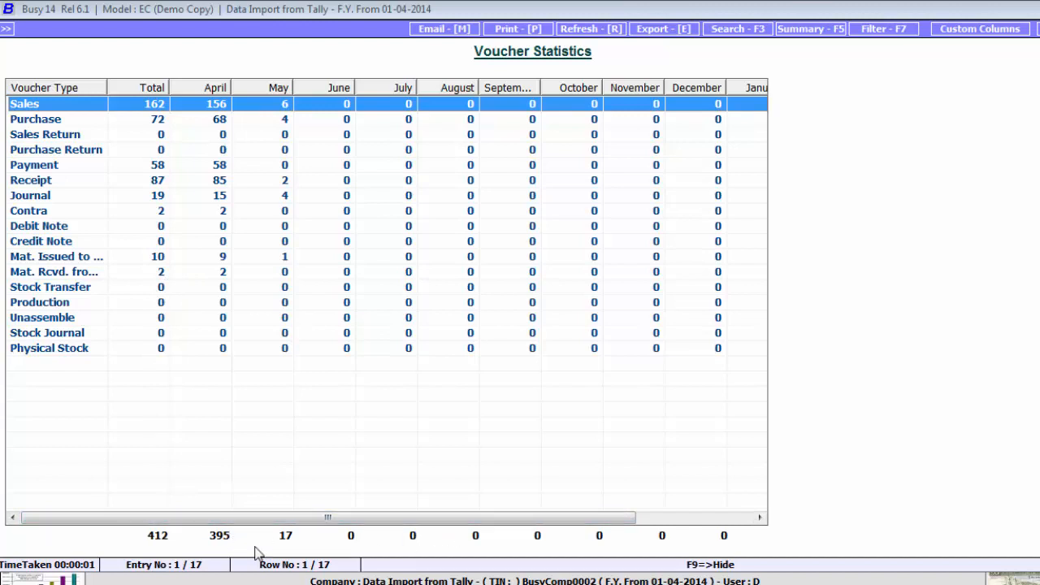
pyautogui.press('Escape')
pyautogui.press('Escape')
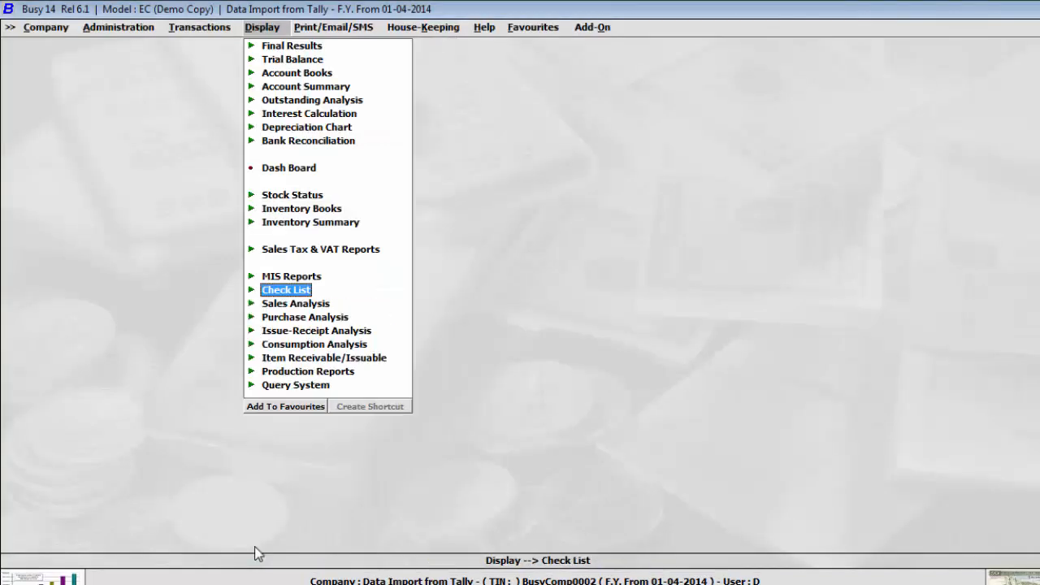
# Generate the standard horizontal Balance Sheet for April to May, keeping the default report options.
pyautogui.press('Up')
pyautogui.press('Up')
pyautogui.press('Up')
pyautogui.press('Up')
pyautogui.press('Up')
pyautogui.press('Up')
pyautogui.press('Up')
pyautogui.press('Up')
pyautogui.press('Up')
pyautogui.press('Up')
pyautogui.press('Up')
pyautogui.press('Up')
pyautogui.press('Up')
pyautogui.press('Up')
pyautogui.press('Return')
pyautogui.press('Return')
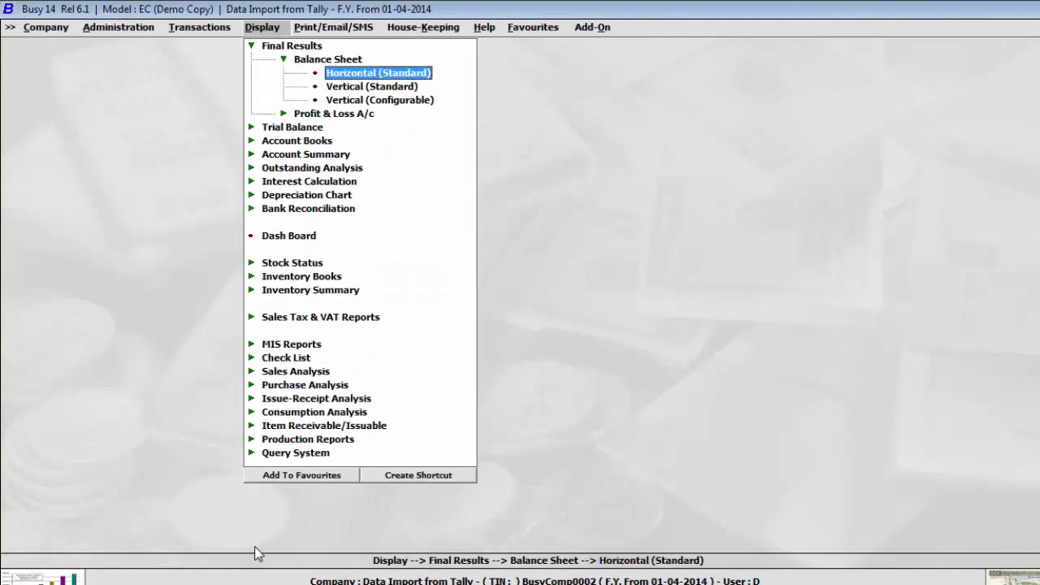
pyautogui.press('Return')
pyautogui.press('Return')
pyautogui.press('Return')
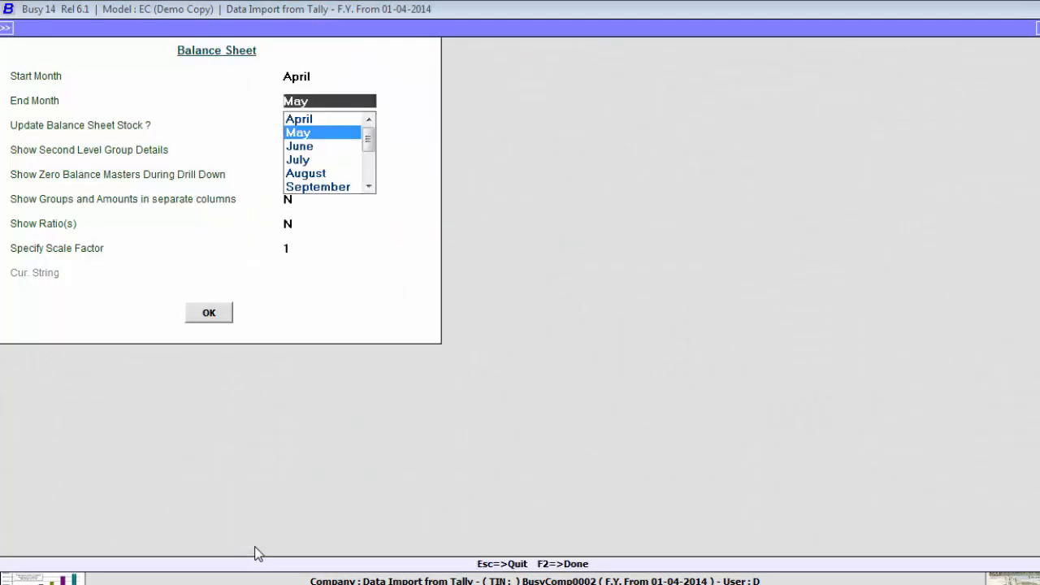
pyautogui.press('Return')
pyautogui.press('Return')
pyautogui.press('Return')
pyautogui.press('Return')
pyautogui.press('Return')
pyautogui.press('Return')
pyautogui.press('Return')
pyautogui.press('Return')
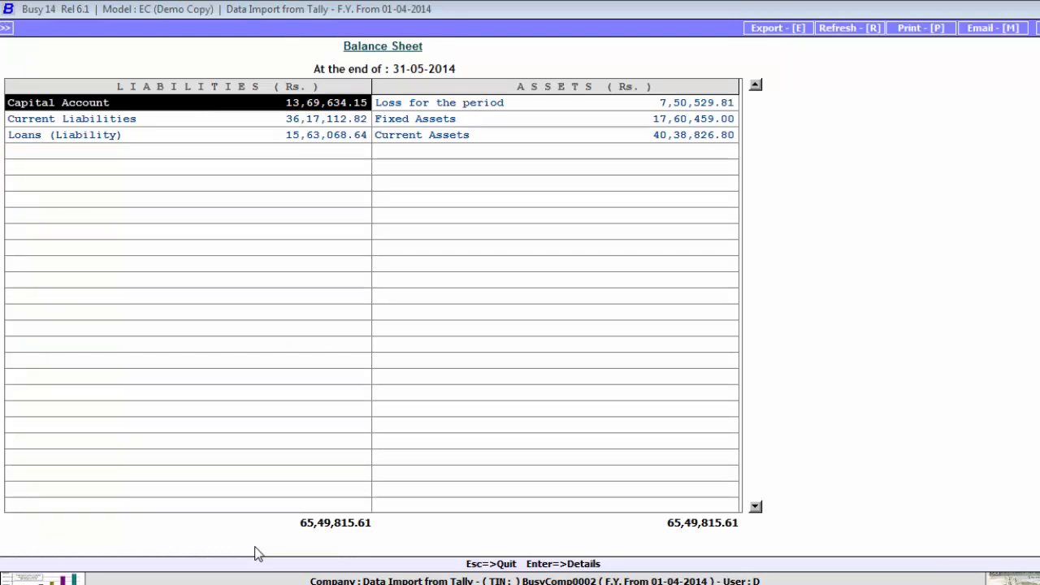
# Drill into the Balance Sheet's Capital Account group and check the owner's capital account and the DRAWING account.
pyautogui.press('Return')
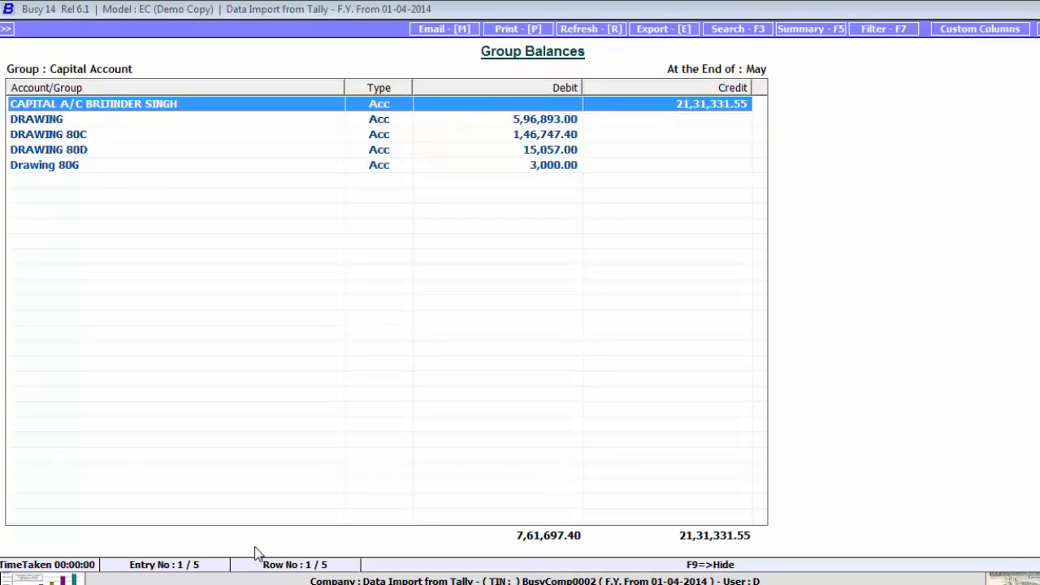
pyautogui.press('Return')
pyautogui.press('Escape')
pyautogui.press('Down')
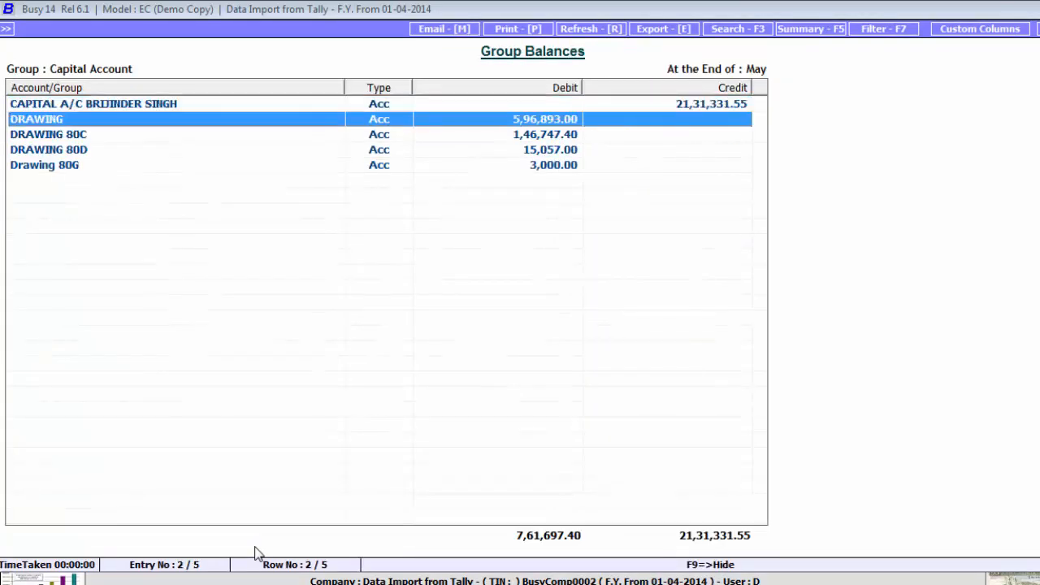
pyautogui.press('Return')
pyautogui.press('Escape')
pyautogui.press('Escape')
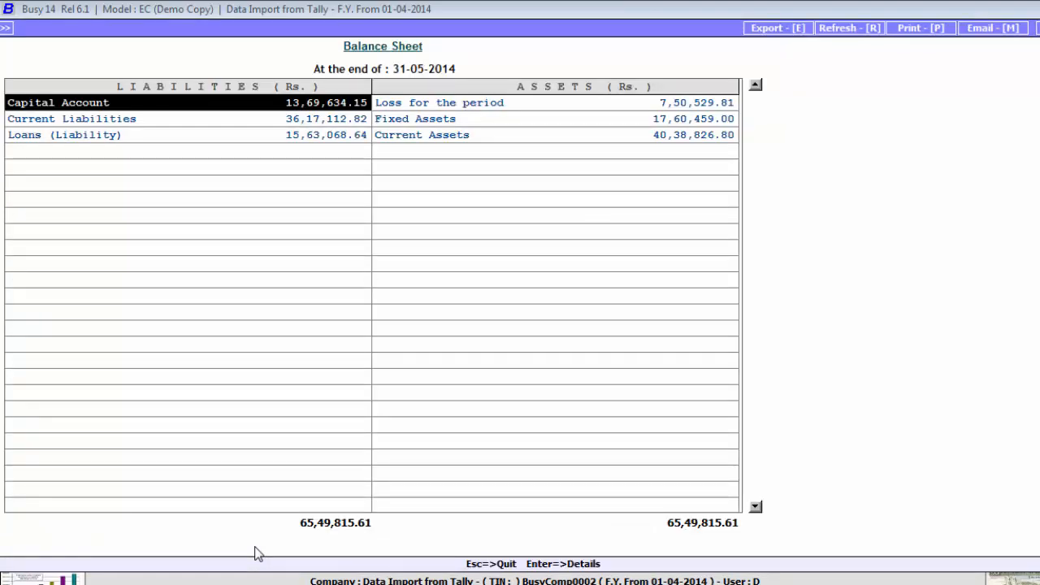
# Open the Profit & Loss A/c from the Balance Sheet's loss entry and check the details behind Sale.
pyautogui.press('Right')
pyautogui.press('Down')
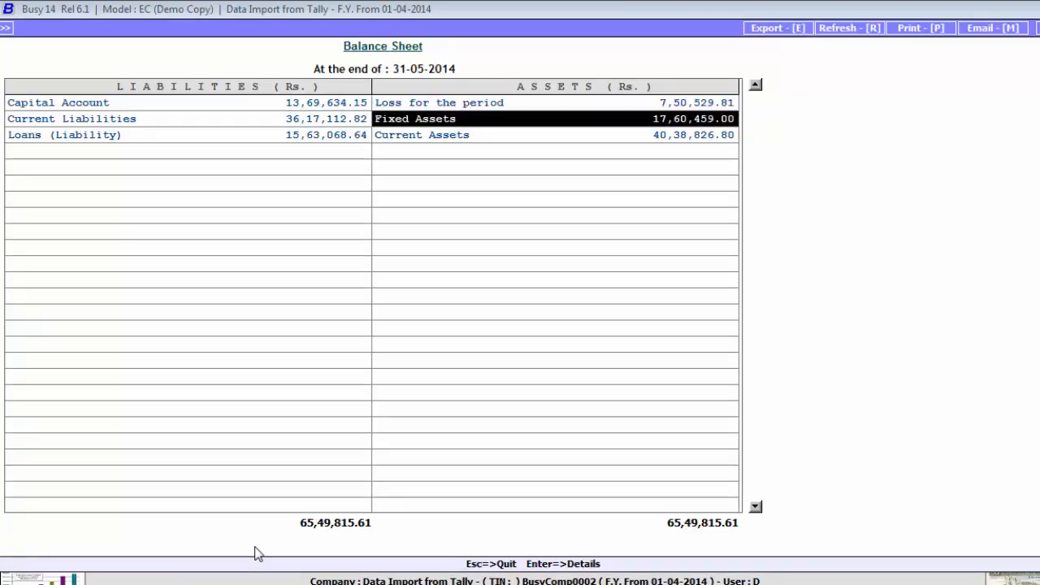
pyautogui.press('Up')
pyautogui.press('Return')
pyautogui.press('Down')
pyautogui.press('Right')
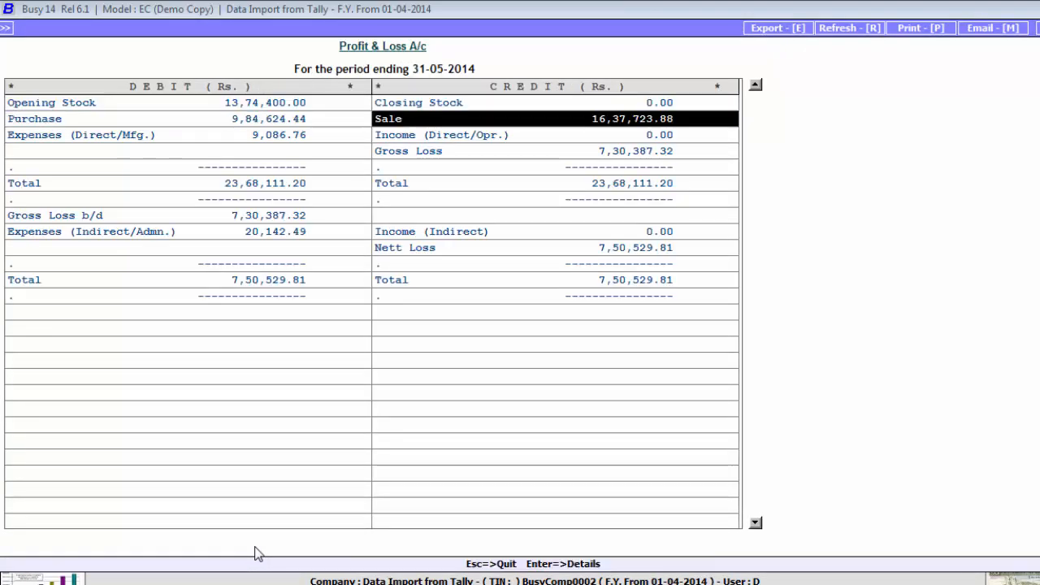
pyautogui.press('Return')
pyautogui.press('Escape')
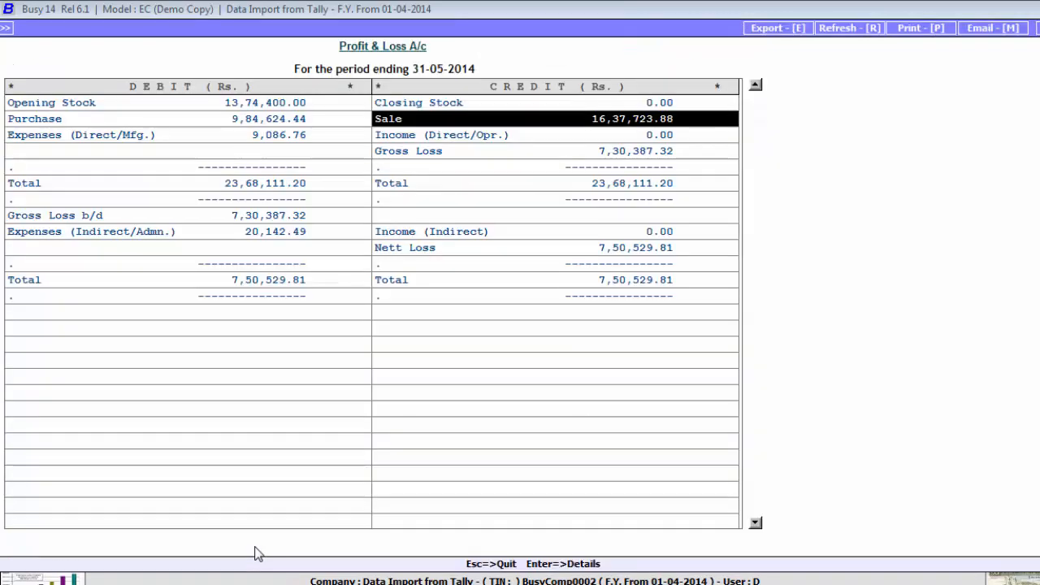
# Examine the account balances making up the Purchase group in the Profit & Loss A/c.
pyautogui.press('Left')
pyautogui.press('Return')
pyautogui.press('Down')
pyautogui.press('Down')
pyautogui.press('Down')
pyautogui.press('Down')
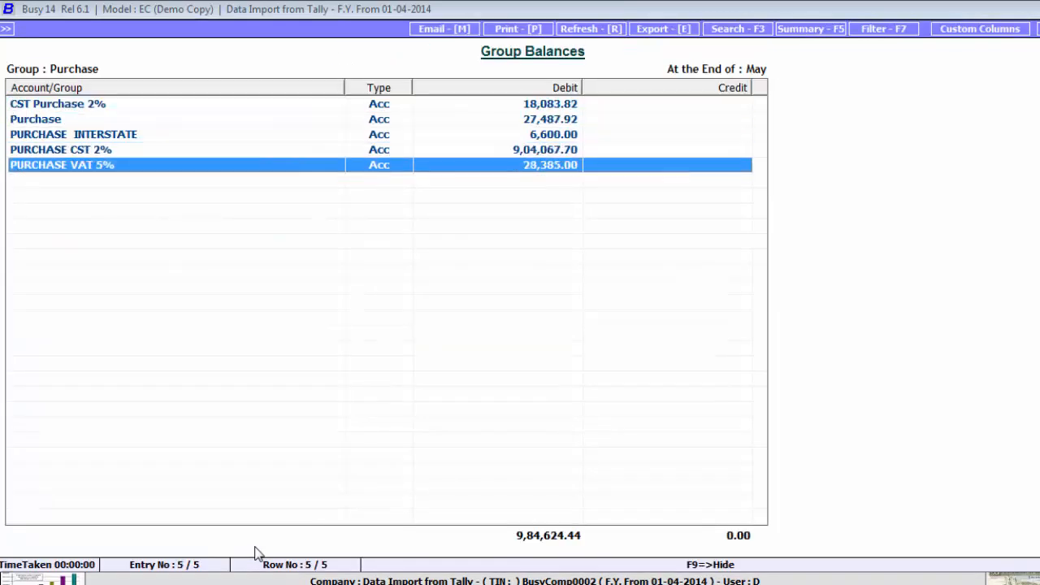
pyautogui.press('Escape')
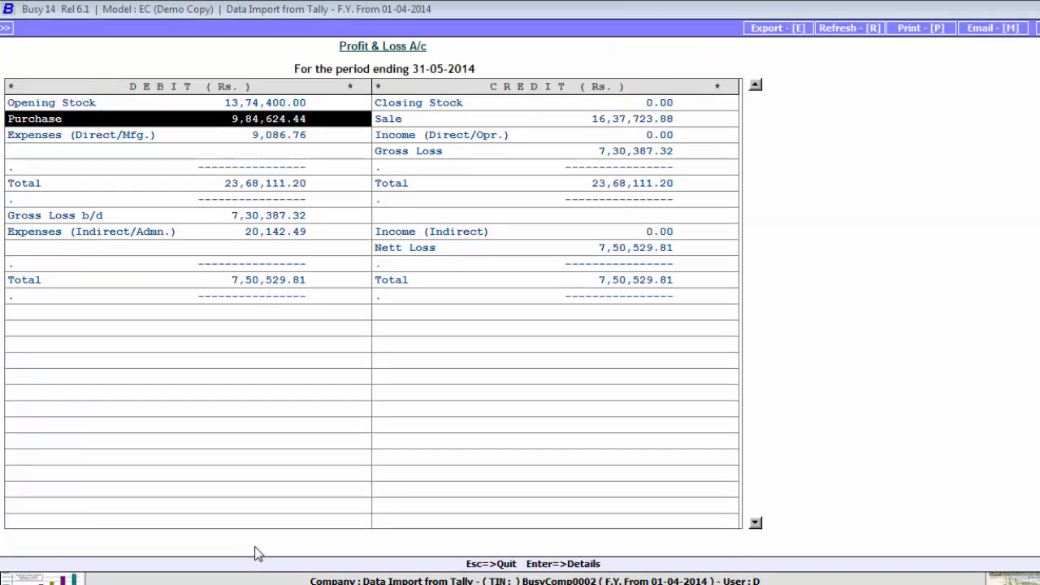
# Examine the account balances under Expenses (Indirect/Admn.), and close the Profit & Loss A/c and Balance Sheet reports.
pyautogui.press('Down')
pyautogui.press('Down')
pyautogui.press('Down')
pyautogui.press('Down')
pyautogui.press('Down')
pyautogui.press('Down')
pyautogui.press('Return')
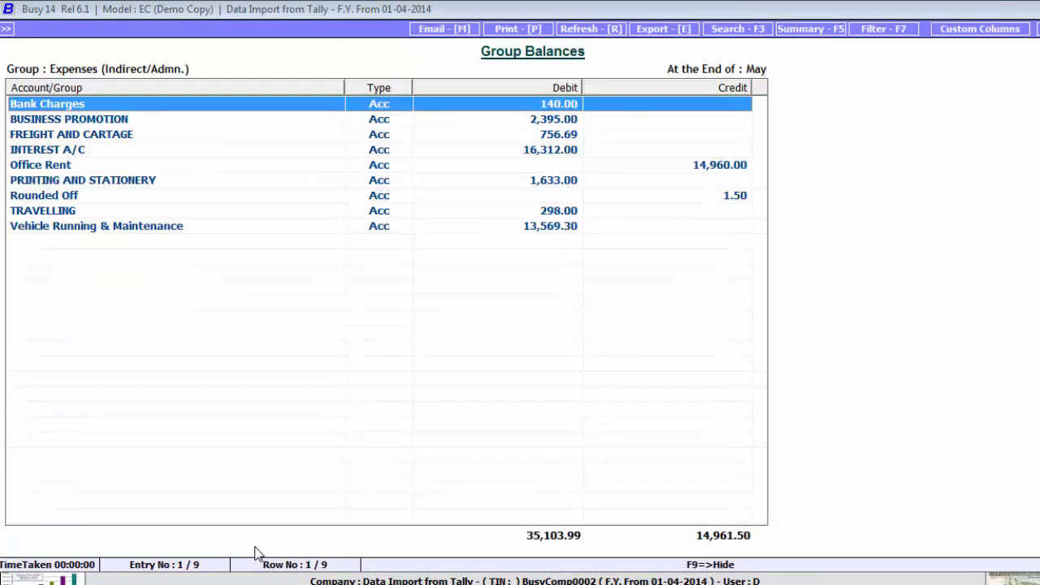
pyautogui.press('Escape')
pyautogui.press('Escape')
pyautogui.press('Escape')
pyautogui.press('Escape')
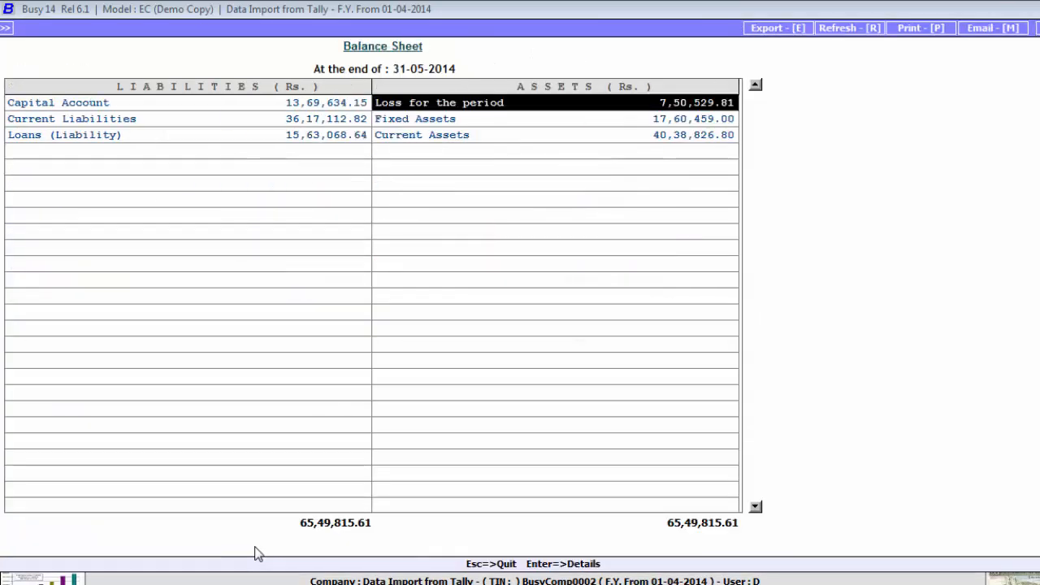
pyautogui.press('Escape')
pyautogui.press('Escape')
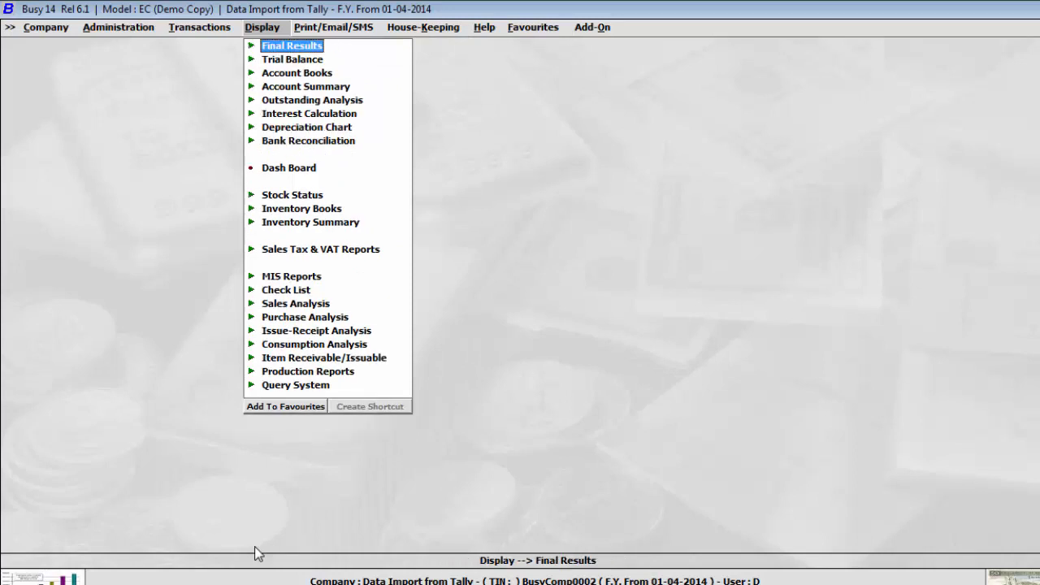
# Generate the alphabetical closing Stock Status with balances only for all MC as on 01-05-2014, keeping the default options.
pyautogui.press('Down')
pyautogui.press('Down')
pyautogui.press('Down')
pyautogui.press('Down')
pyautogui.press('Down')
pyautogui.press('Down')
pyautogui.press('Down')
pyautogui.press('Down')
pyautogui.press('Down')
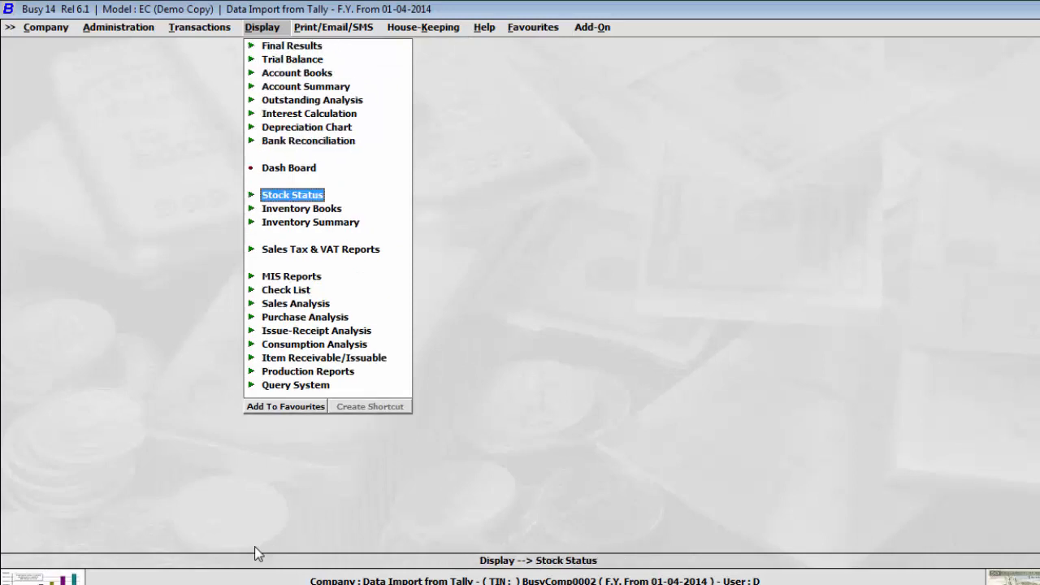
pyautogui.press('Return')
pyautogui.press('Down')
pyautogui.press('Return')
pyautogui.press('Return')
pyautogui.press('Return')
pyautogui.press('Escape')
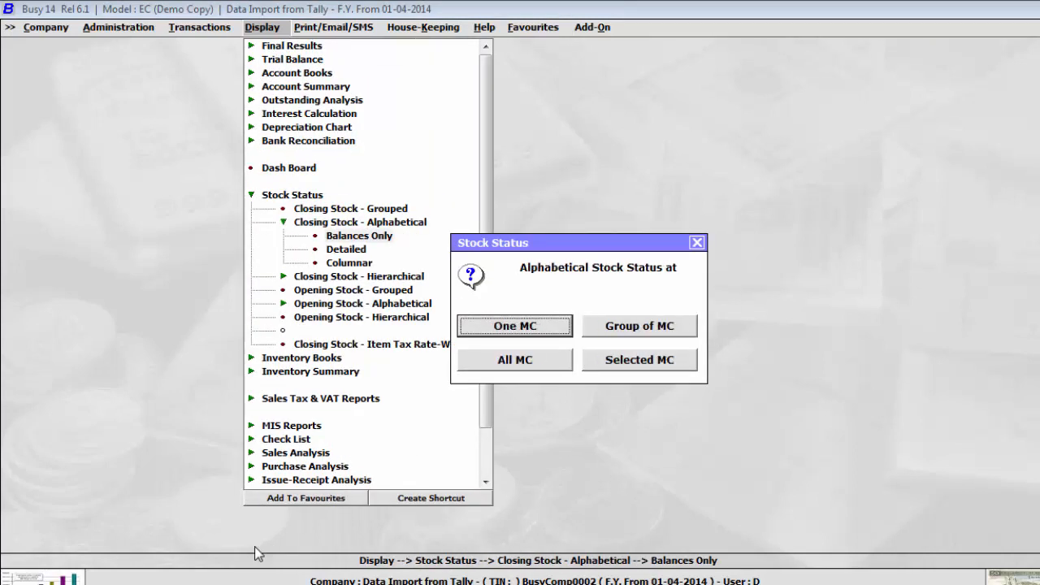
pyautogui.press('Down')
pyautogui.press('Down')
pyautogui.press('Return')
pyautogui.press('Return')
pyautogui.press('Return')
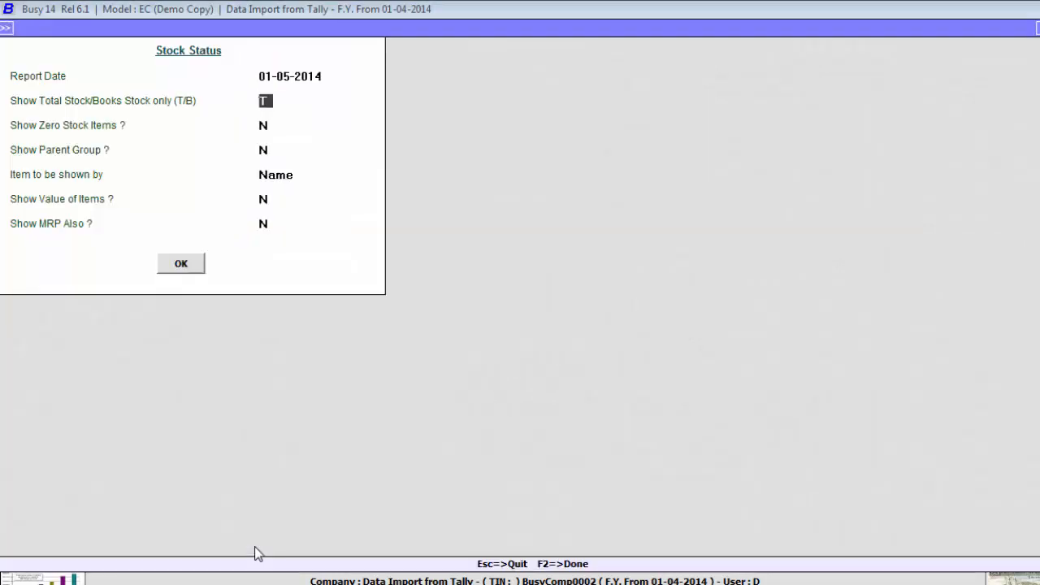
pyautogui.press('Return')
pyautogui.press('F2')
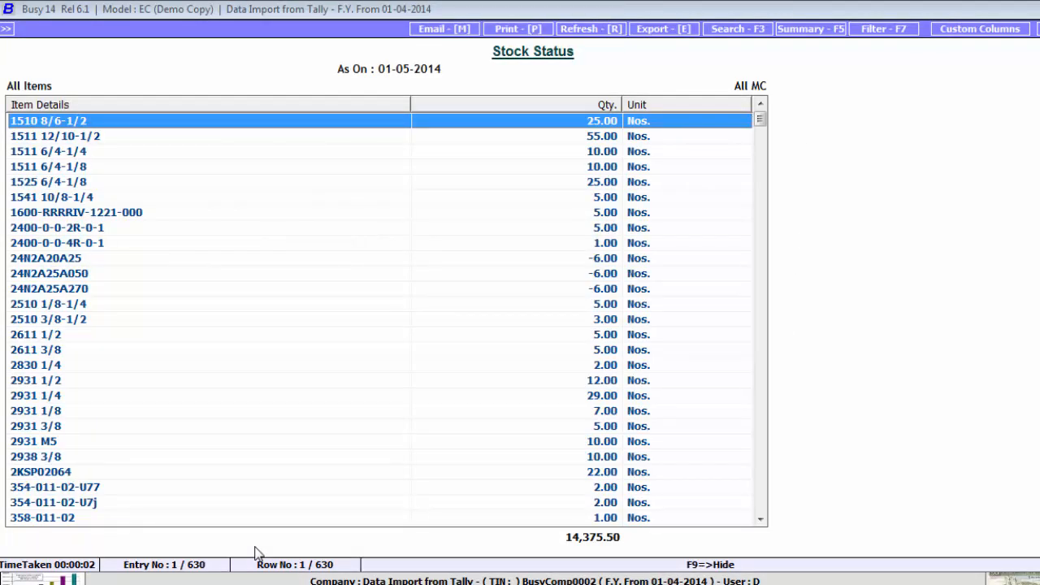
# Review the item quantities throughout the Stock Status list and close the report.
pyautogui.press('pagedown')
pyautogui.press('pagedown')
pyautogui.press('pagedown')
pyautogui.press('pagedown')
pyautogui.press('pagedown')
pyautogui.press('pagedown')
pyautogui.press('pagedown')
pyautogui.press('pagedown')
pyautogui.press('pagedown')
pyautogui.press('pagedown')
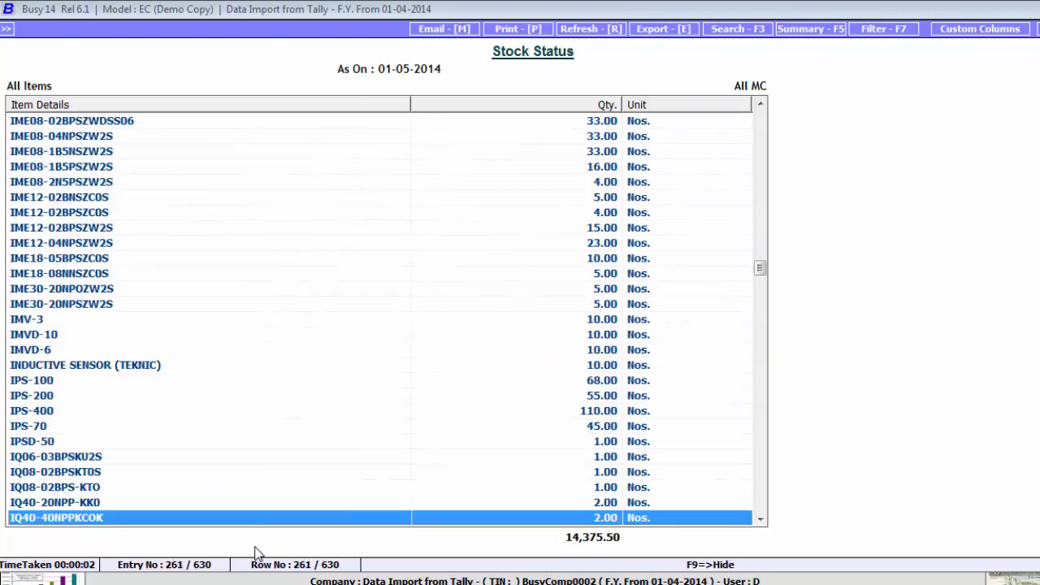
pyautogui.press('pagedown')
pyautogui.press('pagedown')
pyautogui.press('pagedown')
pyautogui.press('pagedown')
pyautogui.press('Escape')
pyautogui.press('Escape')
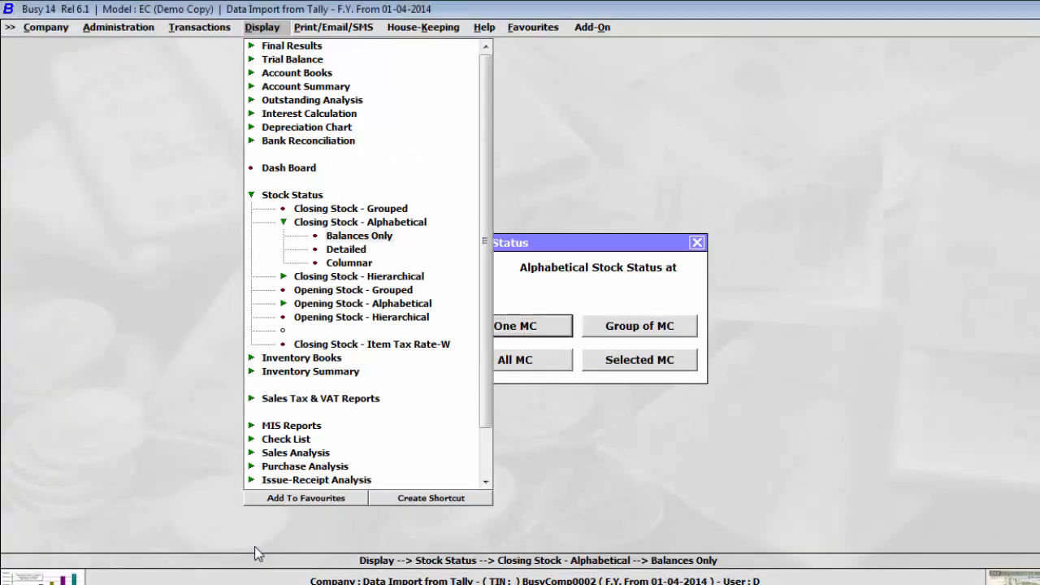
pyautogui.press('Escape')
pyautogui.press('Escape')
pyautogui.press('Escape')
# Generate the Chandigarh Form VAT-15 for 01-04-2014 to 01-05-2014 with VAT included in gross sales.
pyautogui.press('Down')
pyautogui.press('Down')
pyautogui.press('Return')
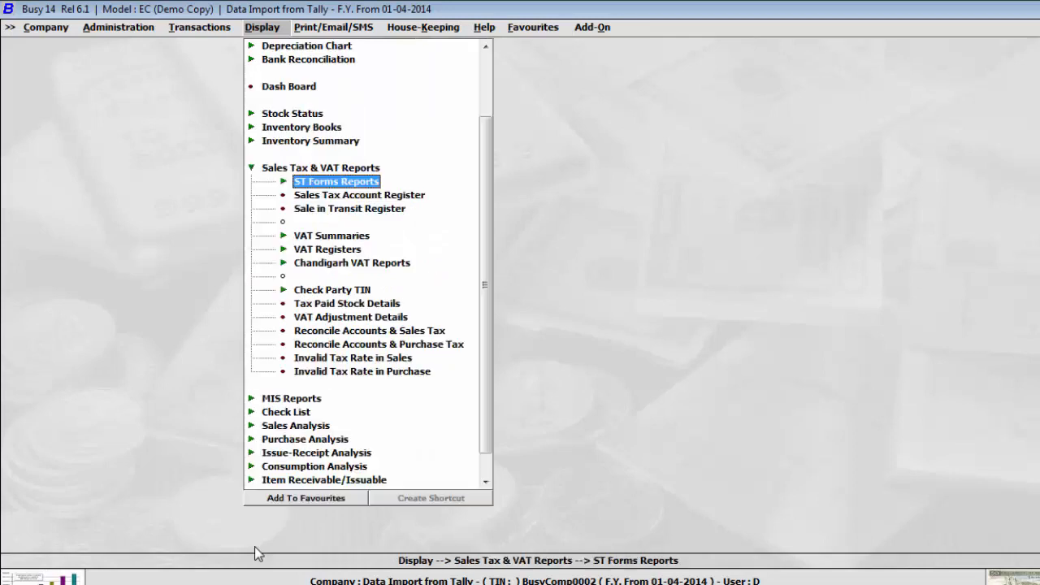
pyautogui.press('Down')
pyautogui.press('Down')
pyautogui.press('Down')
pyautogui.press('Down')
pyautogui.press('Down')
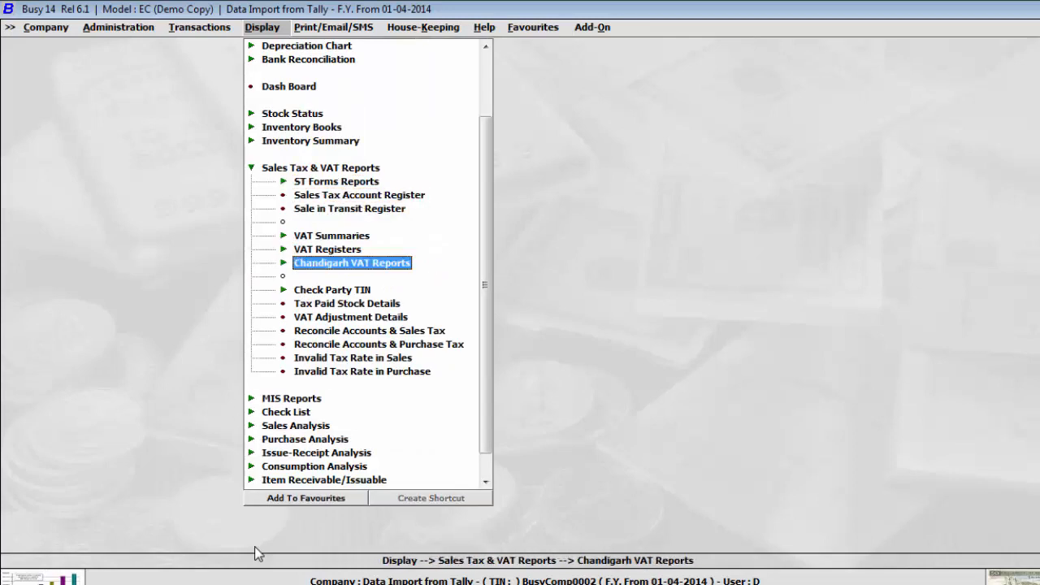
pyautogui.press('Return')
pyautogui.press('Return')
pyautogui.press('Return')
pyautogui.press('Return')
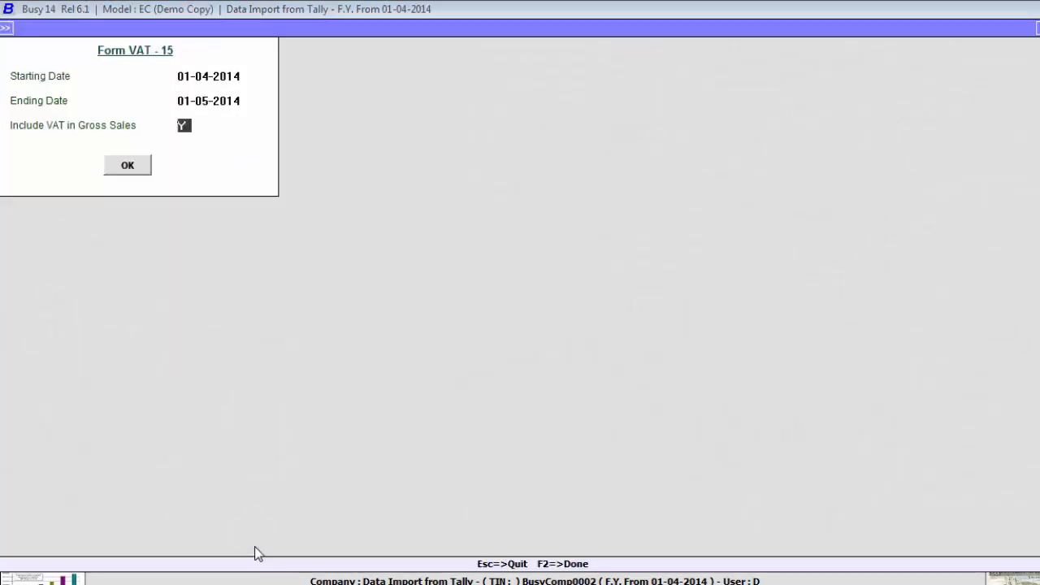
pyautogui.press('Return')
pyautogui.press('Return')
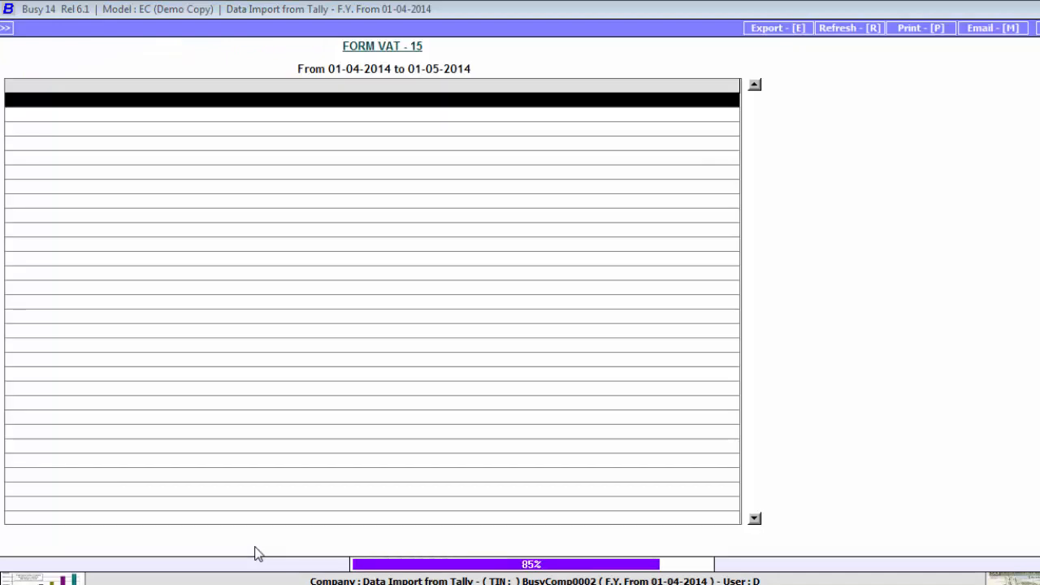
# Review the sales, purchase, output tax and input tax credit sections of Form VAT-15.
pyautogui.press('Down')
pyautogui.press('Down')
pyautogui.press('Down')
pyautogui.press('Down')
pyautogui.press('Down')
pyautogui.press('Down')
pyautogui.press('Down')
pyautogui.press('Down')
pyautogui.press('Down')
pyautogui.press('Down')
pyautogui.press('Down')
pyautogui.press('Down')
pyautogui.press('Down')
pyautogui.press('Down')
pyautogui.press('Down')
pyautogui.press('Down')
pyautogui.press('Down')
pyautogui.press('Down')
pyautogui.press('Down')
pyautogui.press('Down')
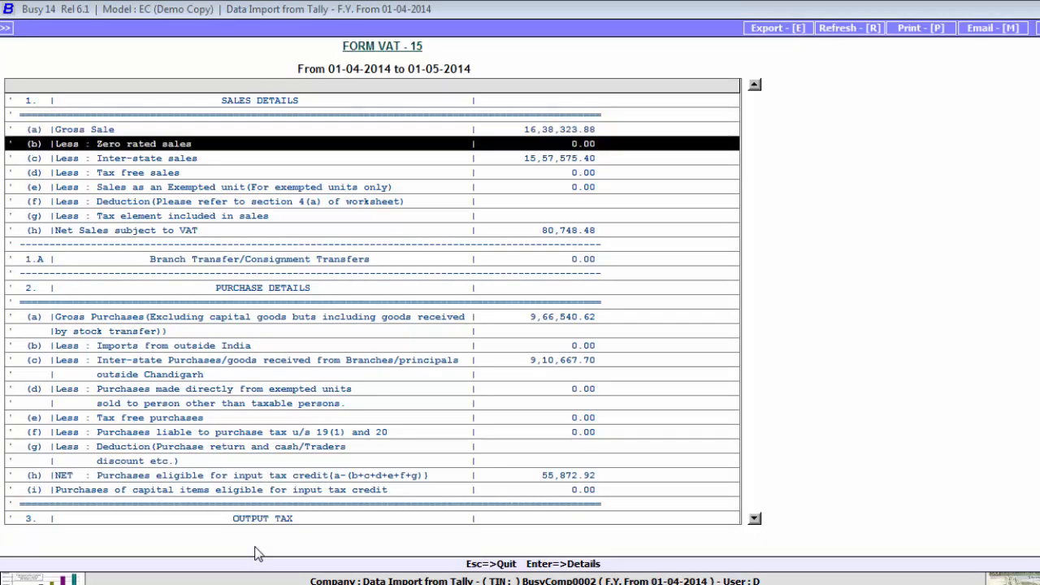
pyautogui.press('Down')
pyautogui.press('Down')
pyautogui.press('Down')
pyautogui.press('Down')
pyautogui.press('Down')
pyautogui.press('Down')
pyautogui.press('Down')
pyautogui.press('Down')
pyautogui.press('Down')
pyautogui.press('Down')
pyautogui.press('Down')
pyautogui.press('Down')
pyautogui.press('Down')
pyautogui.press('Down')
pyautogui.press('Down')
pyautogui.press('Down')
pyautogui.press('Down')
pyautogui.press('Down')
pyautogui.press('Down')
pyautogui.press('Down')
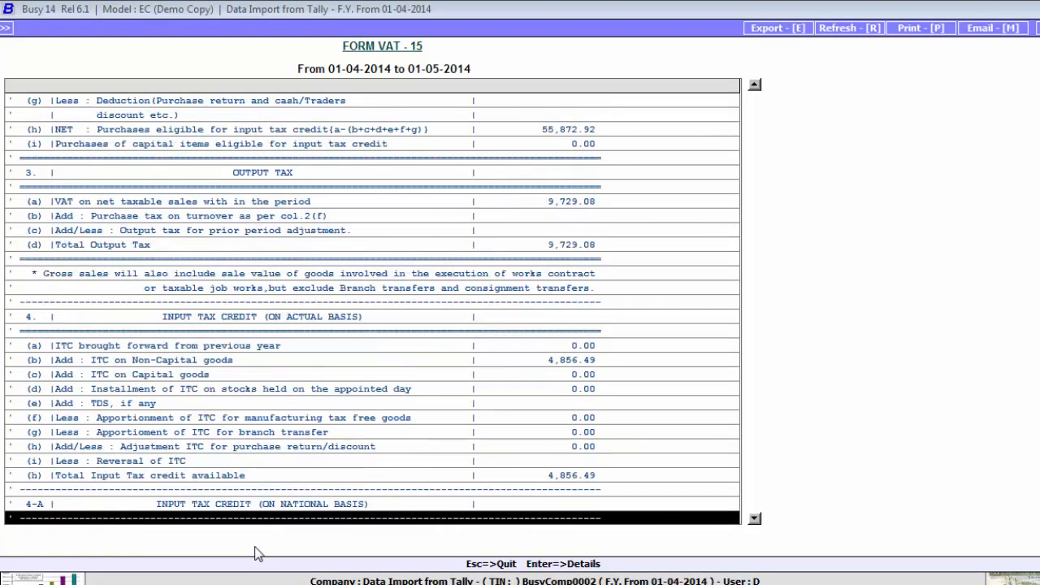
# Review the notional input tax credit and tax payable sections of Form VAT-15, then close the report.
pyautogui.press('Down')
pyautogui.press('Down')
pyautogui.press('Down')
pyautogui.press('Down')
pyautogui.press('Down')
pyautogui.press('Down')
pyautogui.press('Down')
pyautogui.press('Down')
pyautogui.press('Down')
pyautogui.press('Down')
pyautogui.press('Down')
pyautogui.press('Down')
pyautogui.press('Down')
pyautogui.press('Down')
pyautogui.press('Down')
pyautogui.press('Down')
pyautogui.press('Down')
pyautogui.press('Down')
pyautogui.press('Down')
pyautogui.press('Down')
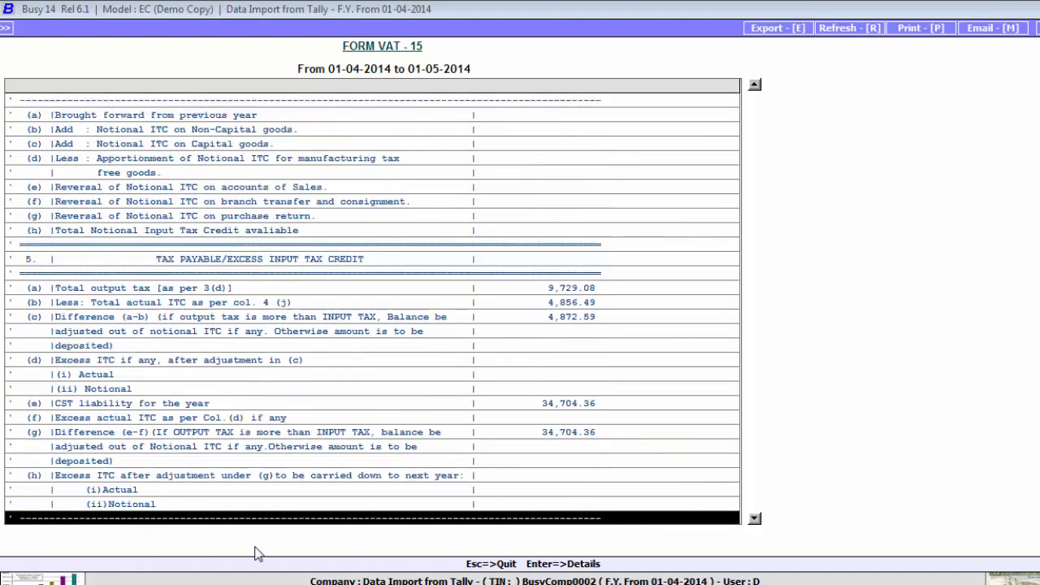
pyautogui.press('Escape')
pyautogui.press('Escape')
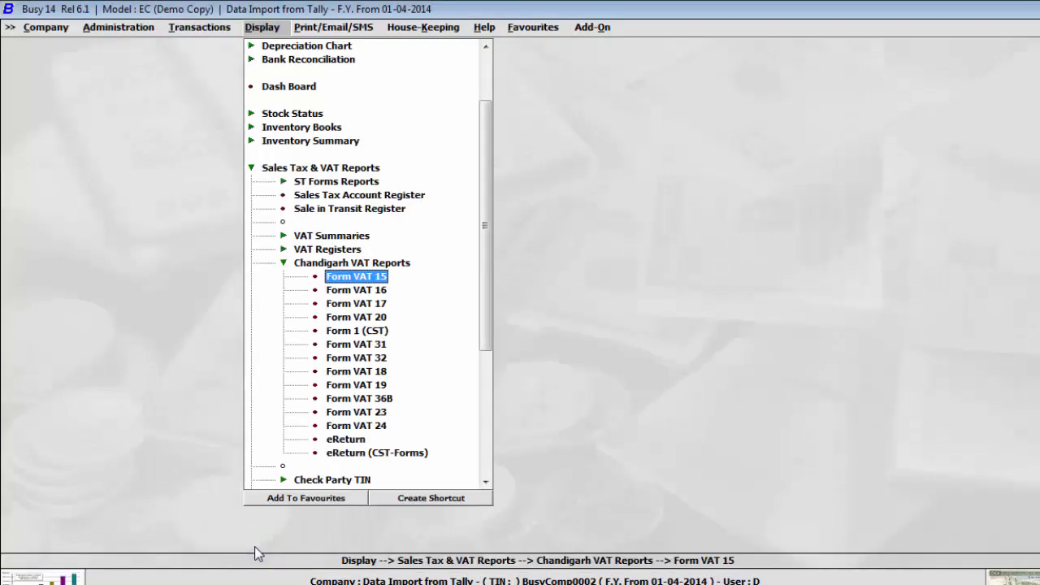
# Generate the VAT Computation summary for 01-04-2014 to 01-05-2014, check it and close the report.
pyautogui.press('Escape')
pyautogui.press('Up')
pyautogui.press('Up')
pyautogui.press('Return')
pyautogui.press('Down')
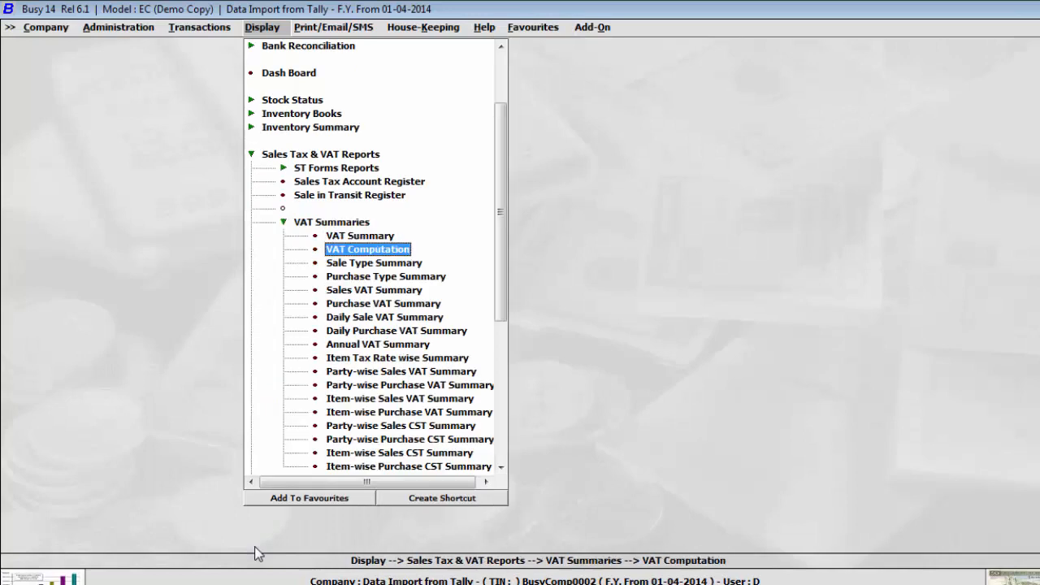
pyautogui.press('Return')
pyautogui.press('Return')
pyautogui.press('Return')
pyautogui.press('Return')
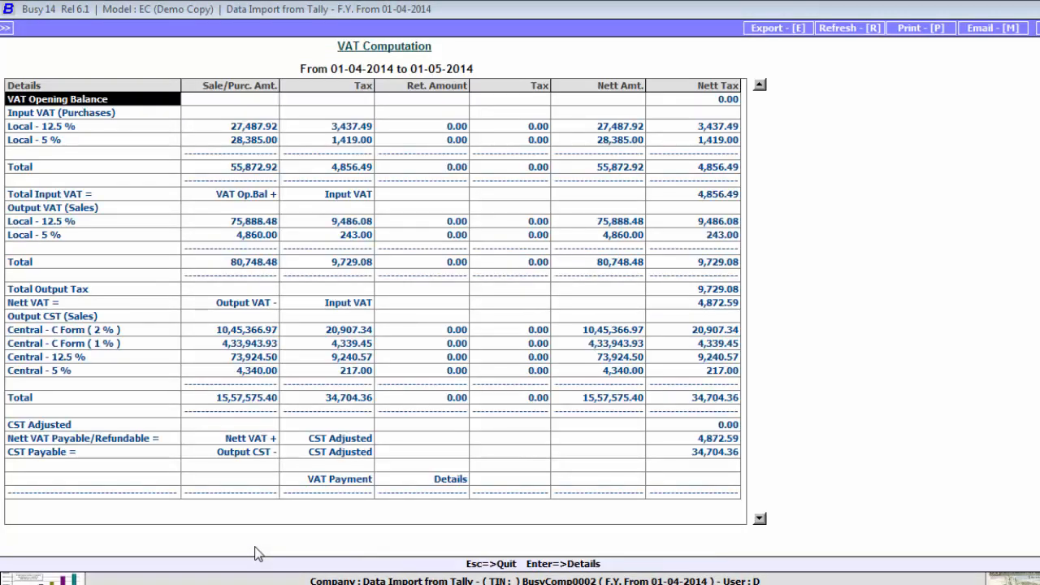
pyautogui.press('Escape')
pyautogui.press('Escape')
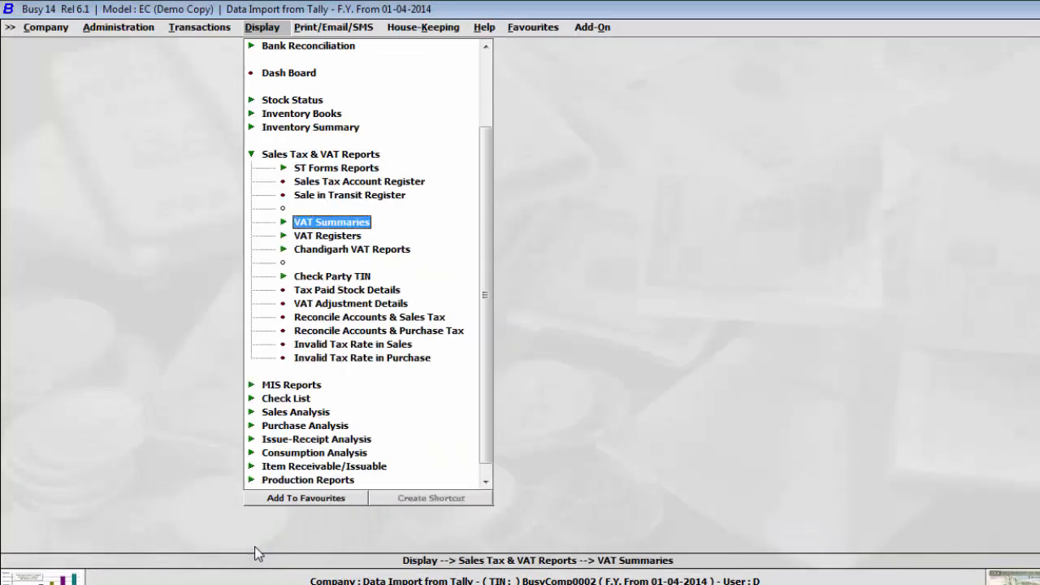
# Generate the quarterly Forms Receivable report for all parties for form C, April to May, with form amounts As Feeded.
pyautogui.press('Up')
pyautogui.press('Up')
pyautogui.press('Up')
pyautogui.press('Return')
pyautogui.press('Return')
pyautogui.press('Down')
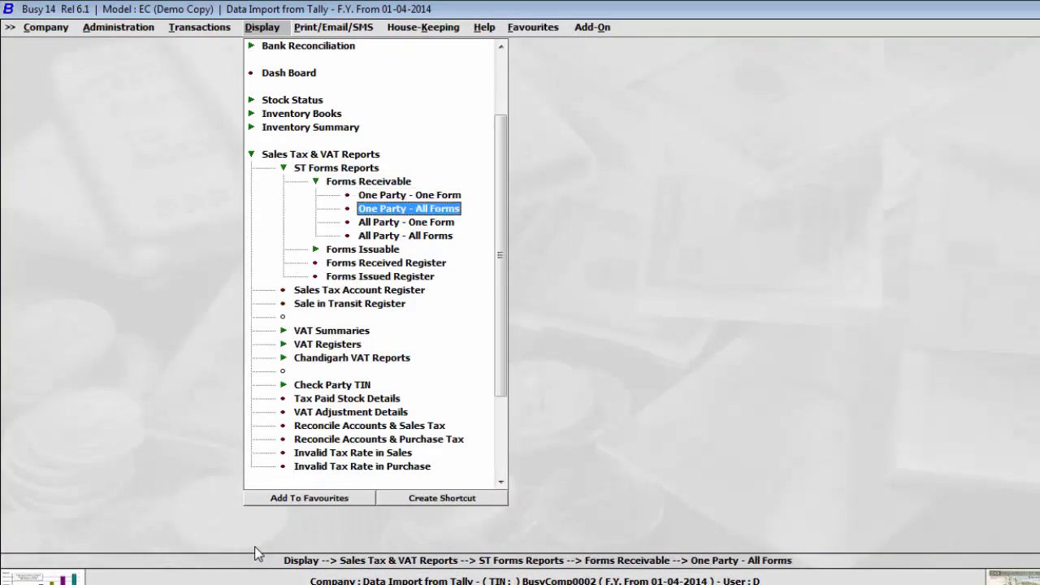
pyautogui.press('Down')
pyautogui.press('Return')
pyautogui.press('Right')
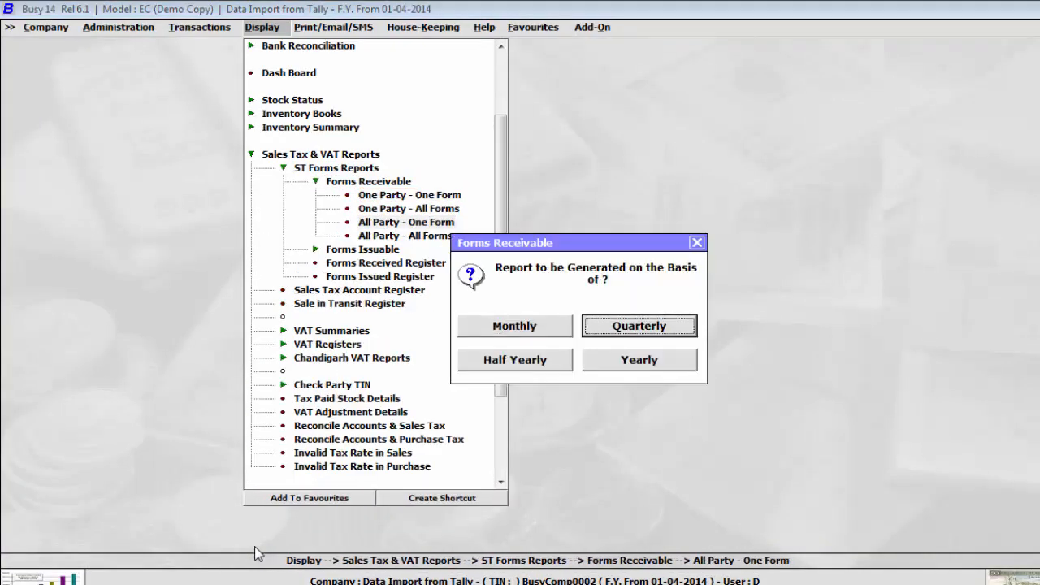
pyautogui.press('Return')
pyautogui.press('Return')
pyautogui.press('Return')
pyautogui.press('Return')
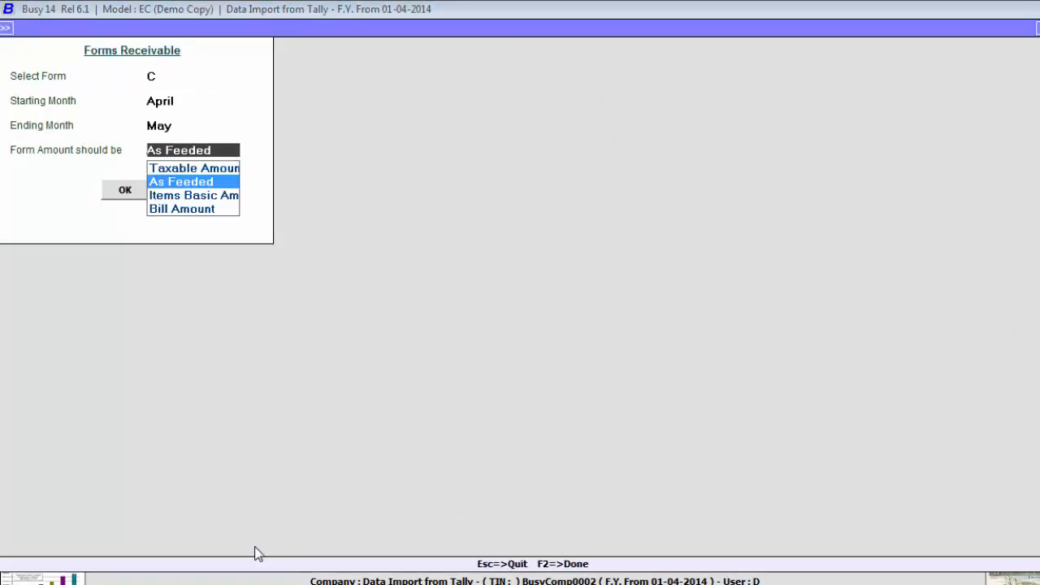
pyautogui.press('Return')
pyautogui.press('Return')
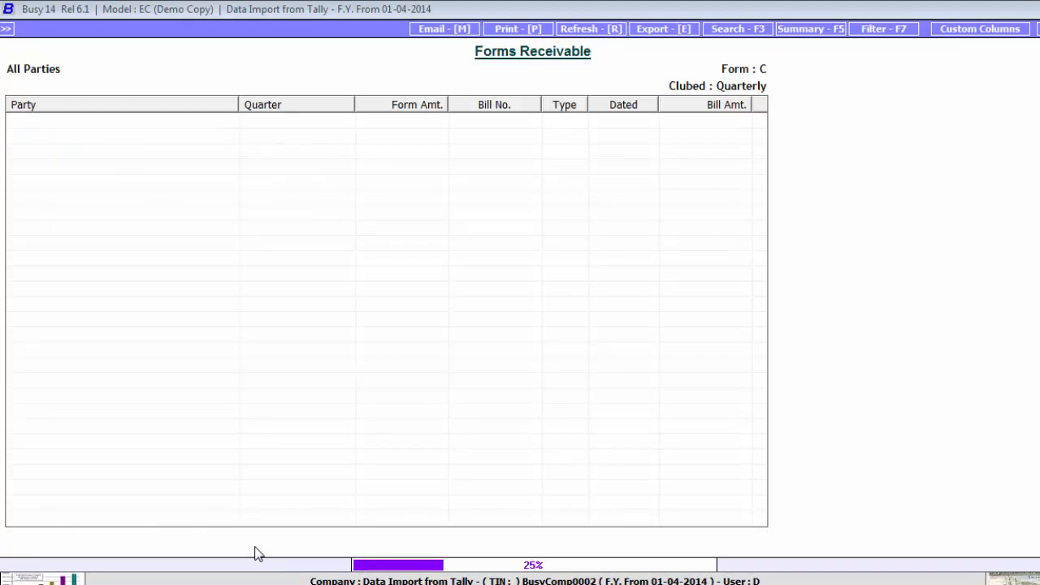
pyautogui.press('Escape')
pyautogui.press('Return')
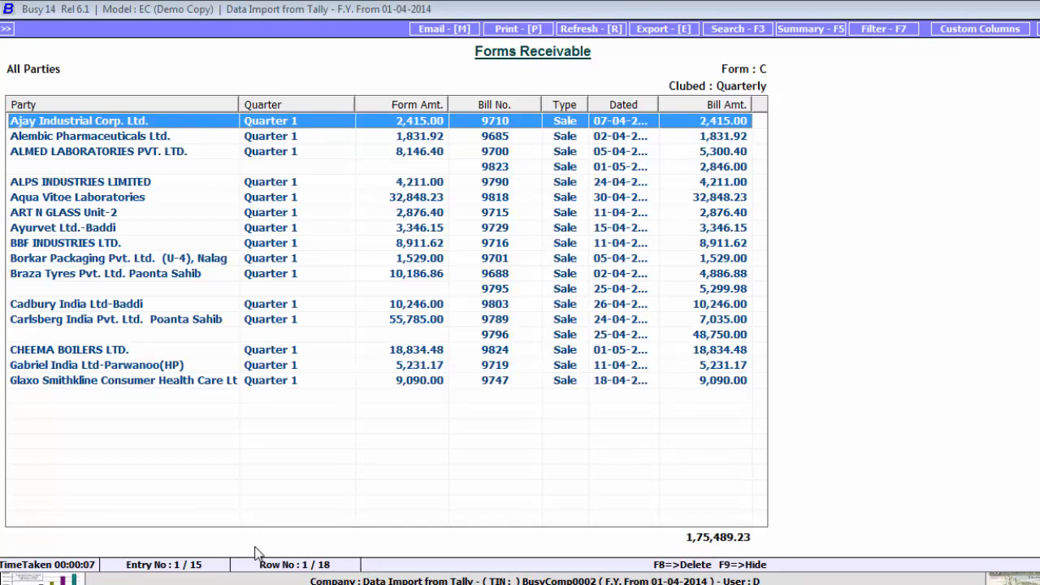
# Close the Forms Receivable report and leave the sales tax and VAT reports.
pyautogui.press('Escape')
pyautogui.press('Escape')
pyautogui.press('Escape')
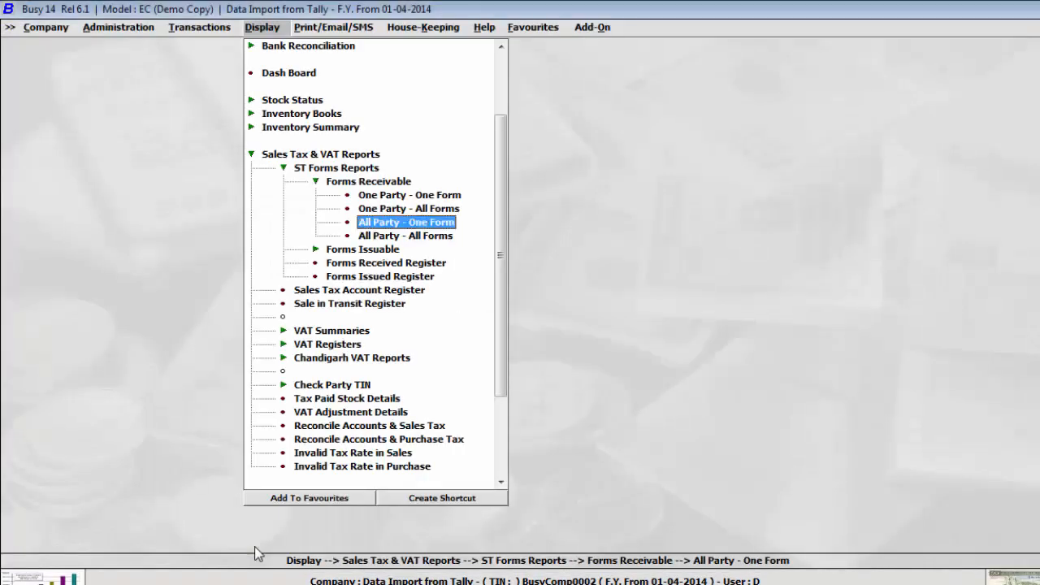
pyautogui.press('Escape')
pyautogui.press('Escape')
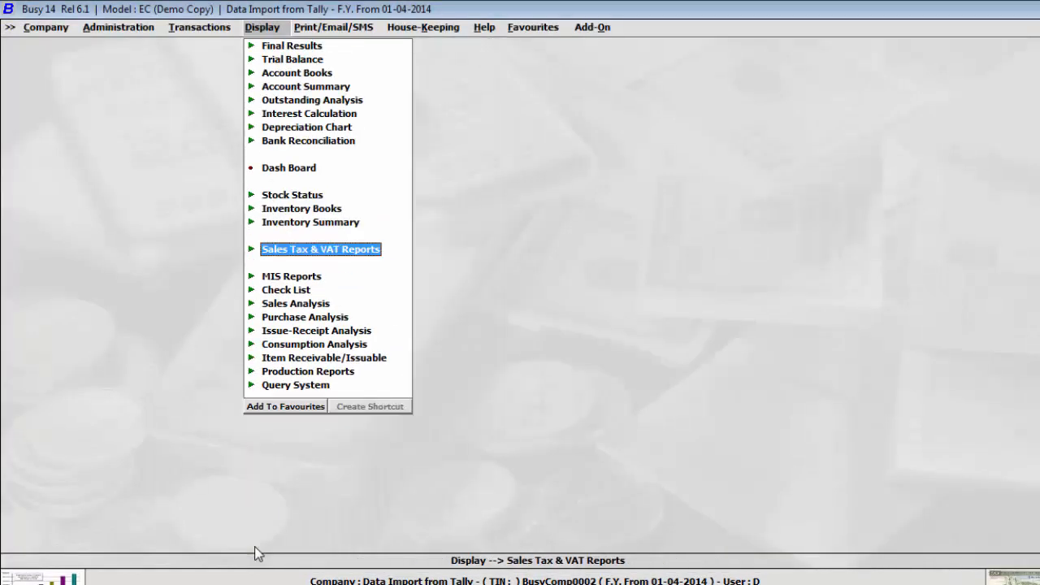
pyautogui.press('Return')
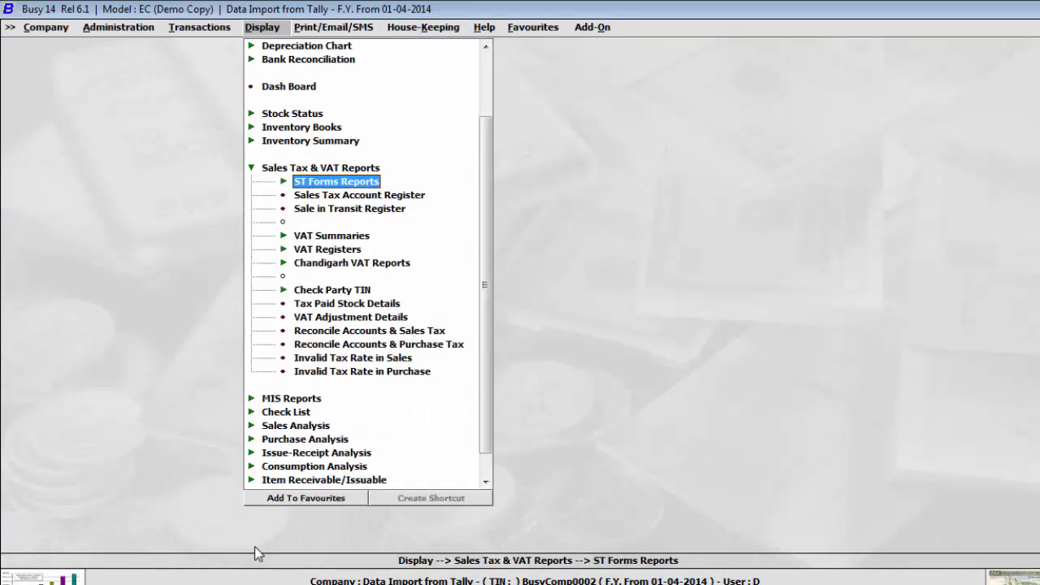
pyautogui.press('Escape')
# Open the voucher series configuration of the company.
pyautogui.press('Left')
pyautogui.press('Left')
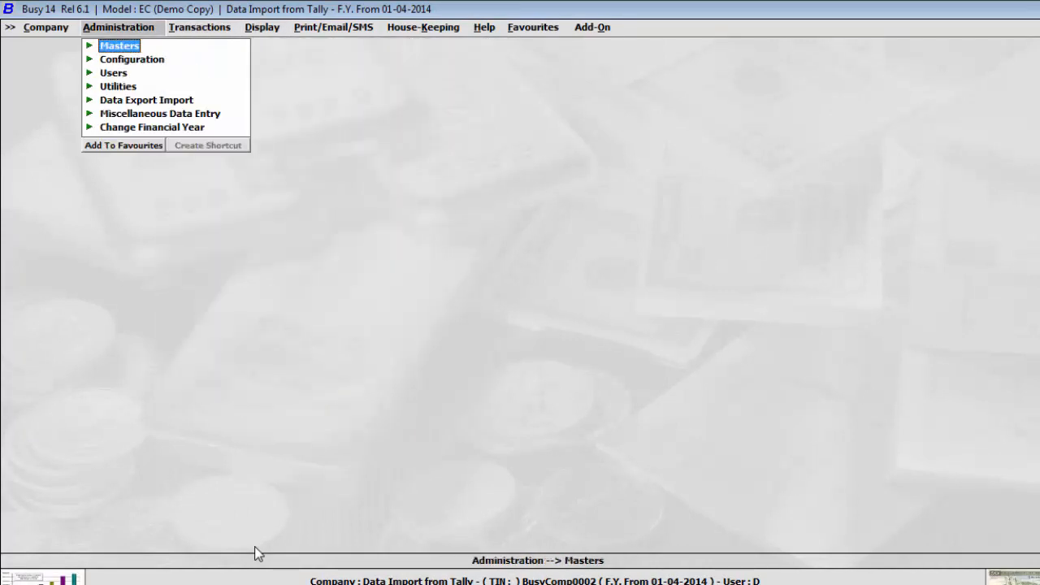
pyautogui.press('Down')
pyautogui.press('Return')
pyautogui.press('Down')
pyautogui.press('Down')
pyautogui.press('Down')
pyautogui.press('Return')
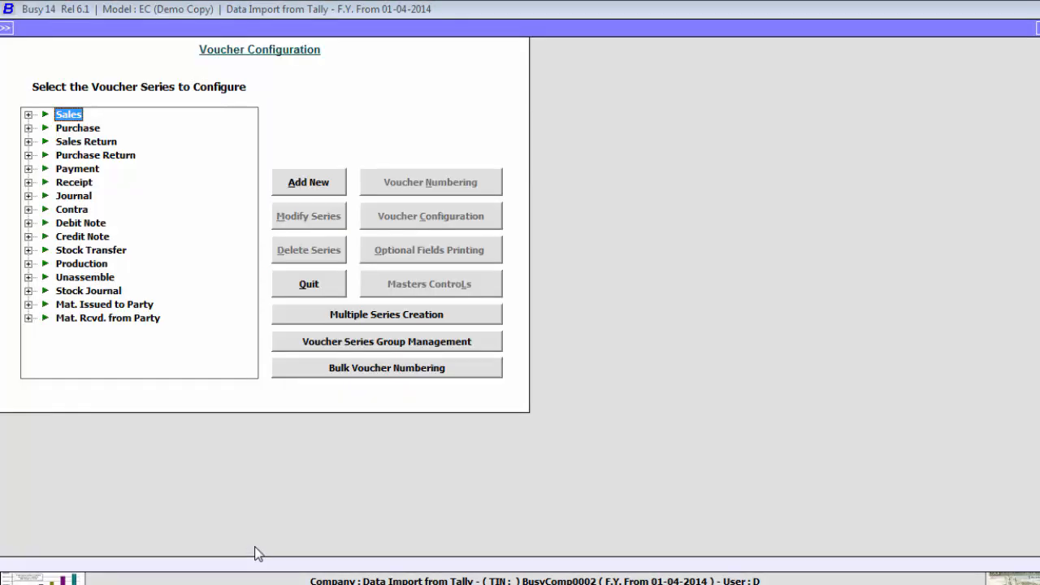
# Enable item-wise discount for the Repair Rec sales series with Simple Discount, % of Price, and save the configuration.
pyautogui.press('Return')
pyautogui.press('Down')
pyautogui.press('Down')
pyautogui.press('Up')
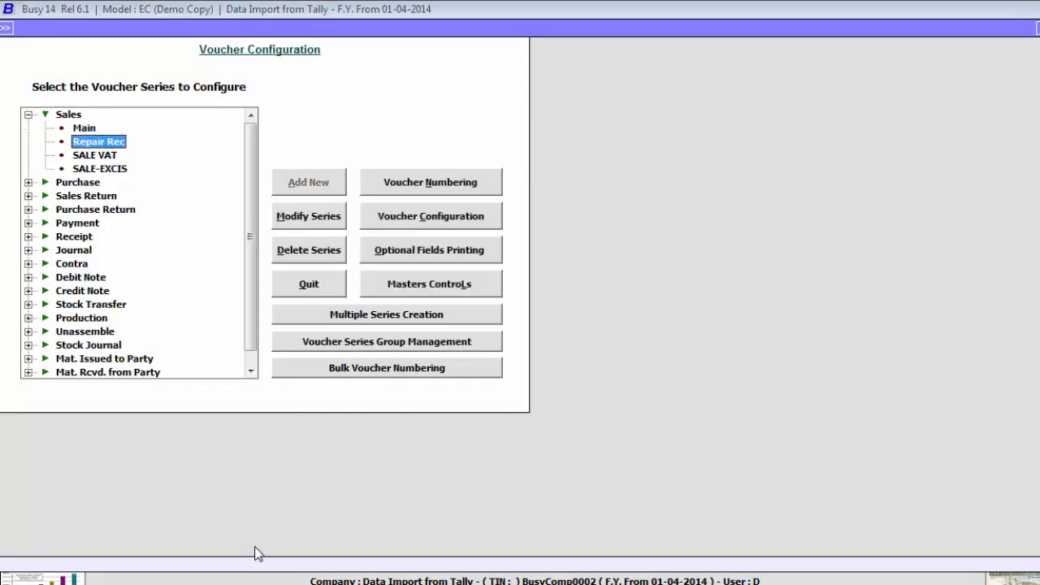
pyautogui.press('Up')
pyautogui.press('Down')
pyautogui.press('Return')
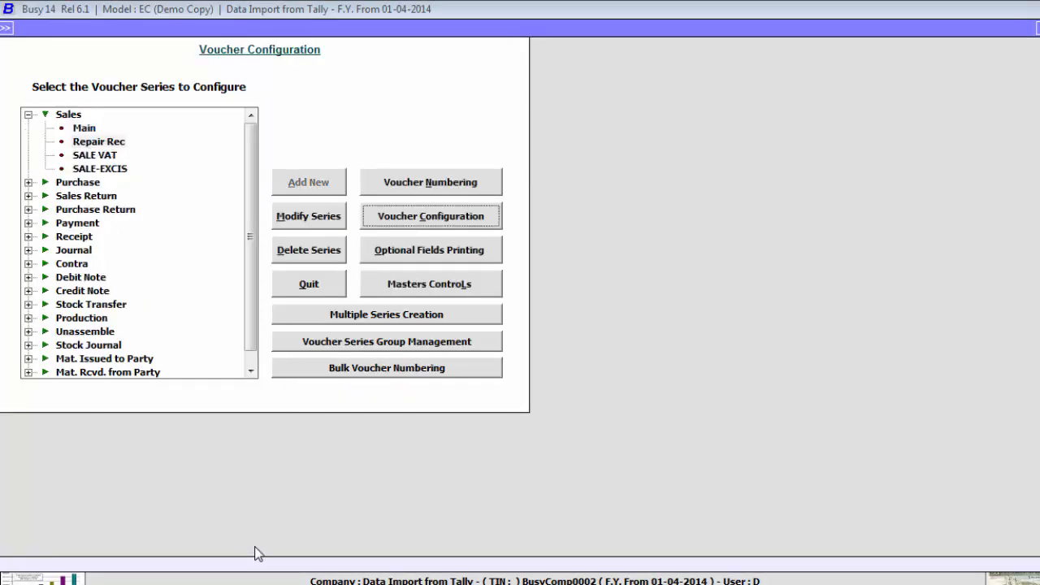
pyautogui.press('Return')
pyautogui.press('Return')
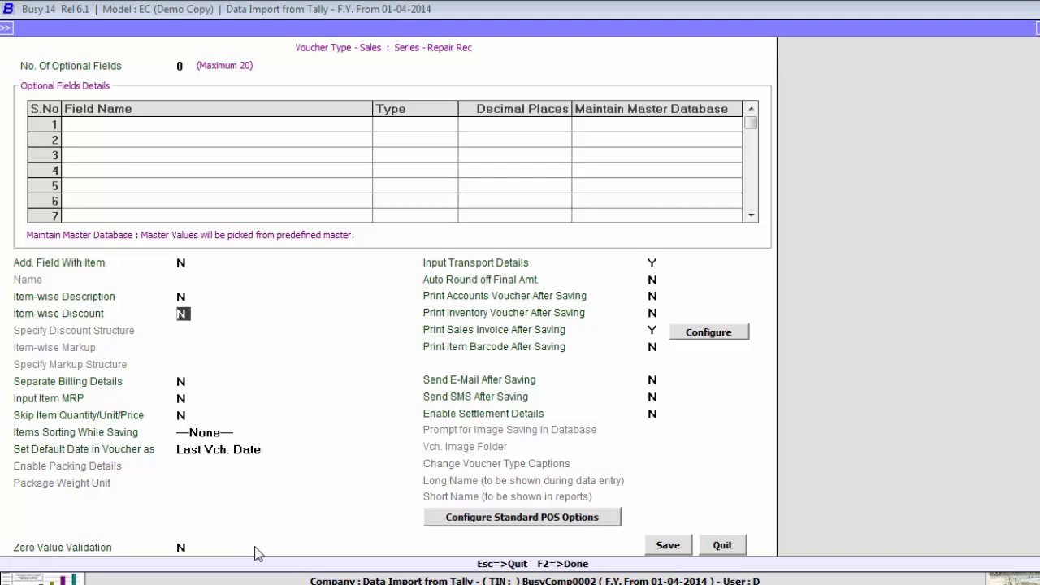
pyautogui.write('Y')
pyautogui.press('Return')
pyautogui.press('Return')
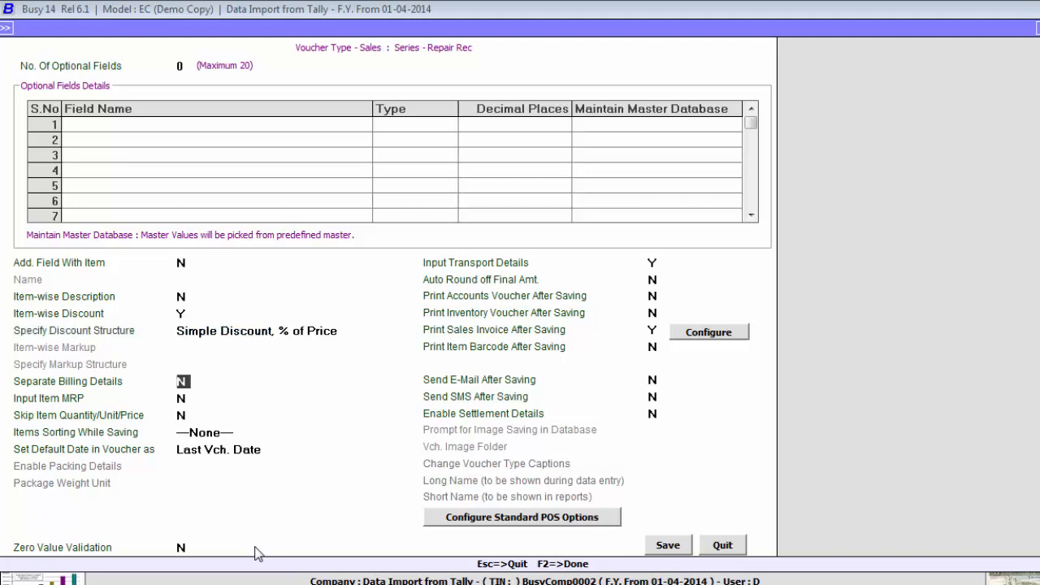
pyautogui.press('F2')
pyautogui.press('Return')
# Enable item-wise discount for the SALE VAT sales series with Simple Discount, % of Price, and save the configuration.
pyautogui.press('Down')
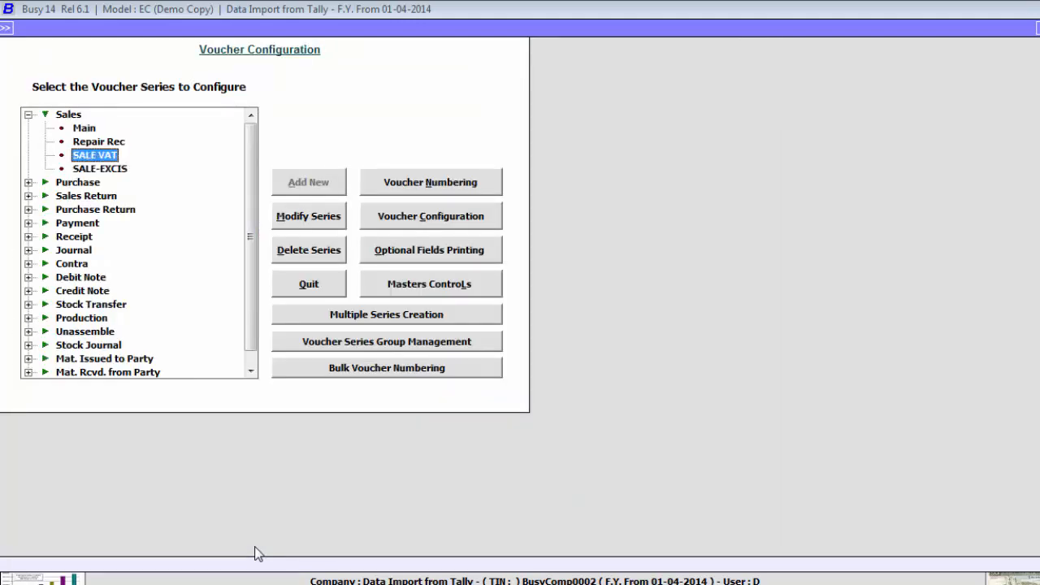
pyautogui.hotkey('alt', 'c')
pyautogui.press('Return')
pyautogui.press('Return')
pyautogui.press('Return')
pyautogui.press('Return')
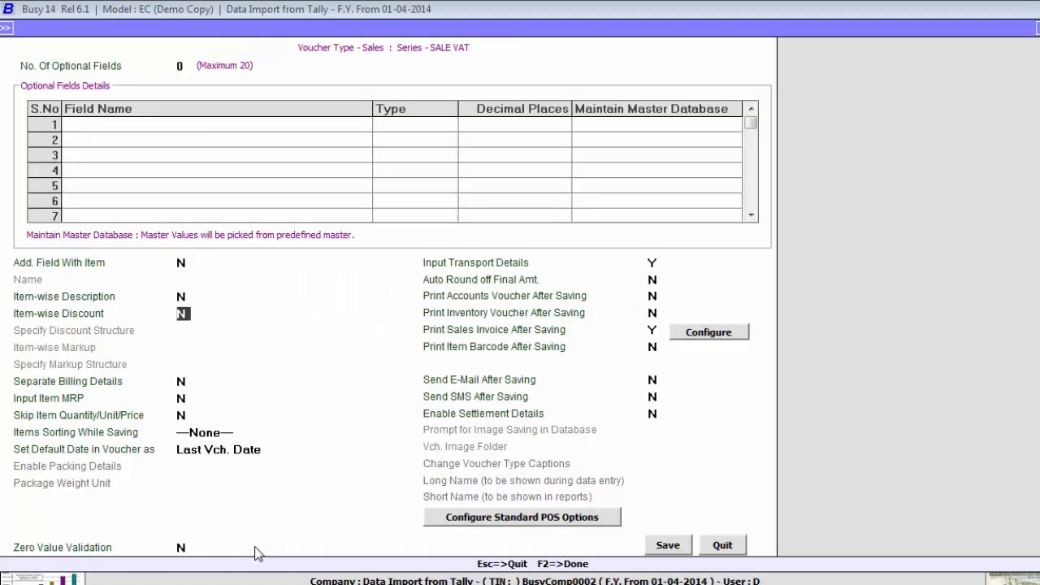
pyautogui.press('y')
pyautogui.press('Return')
pyautogui.press('F2')
pyautogui.press('Return')
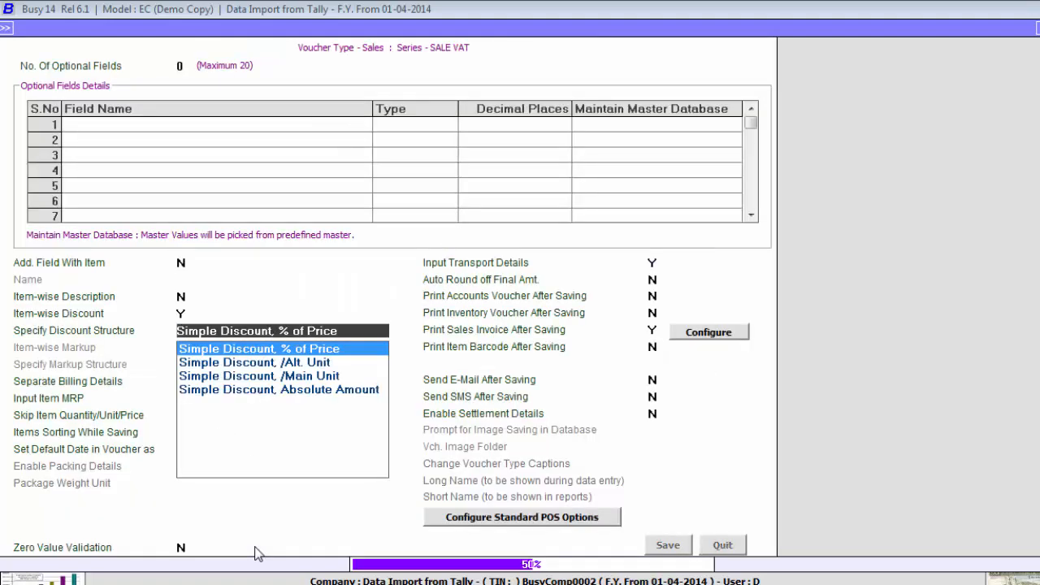
# Enable item-wise discount for the SALE-EXCIS sales series with Simple Discount, % of Price, save it and leave voucher configuration.
pyautogui.press('Down')
pyautogui.hotkey('alt', 'c')
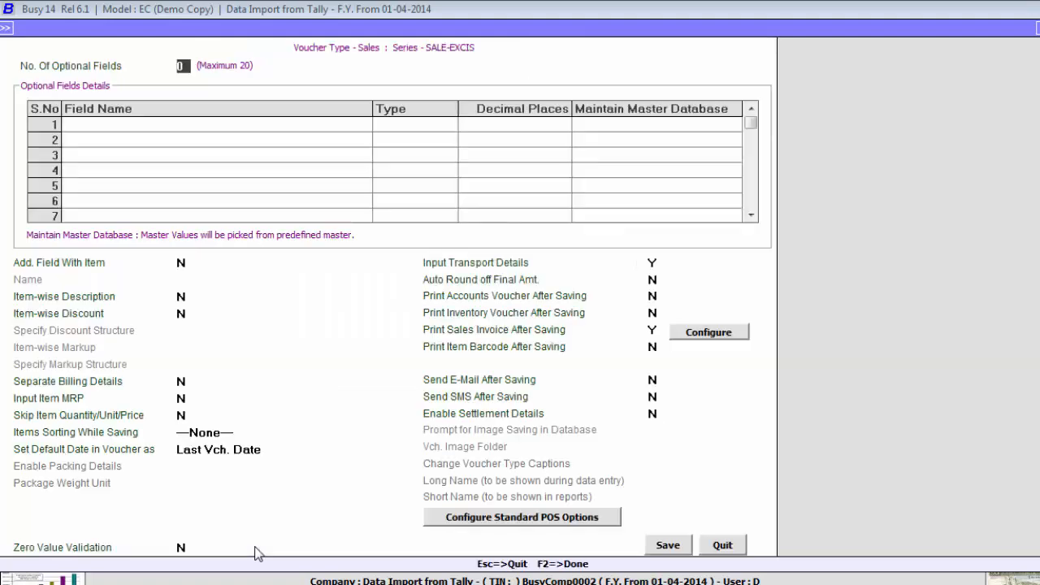
pyautogui.press('Return')
pyautogui.press('Return')
pyautogui.press('Return')
pyautogui.press('Return')
pyautogui.press('y')
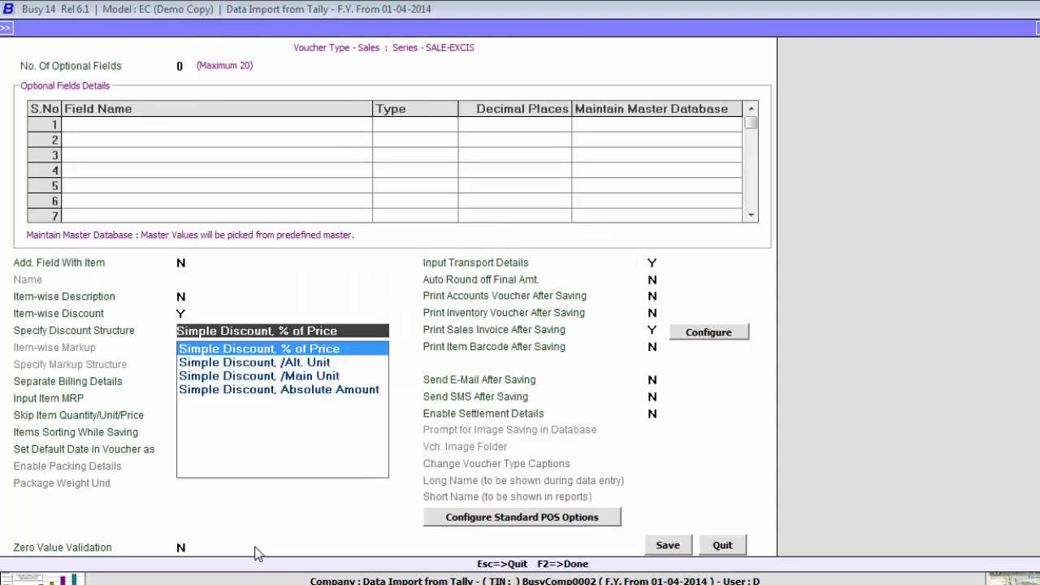
pyautogui.press('Return')
pyautogui.press('F2')
pyautogui.press('Return')
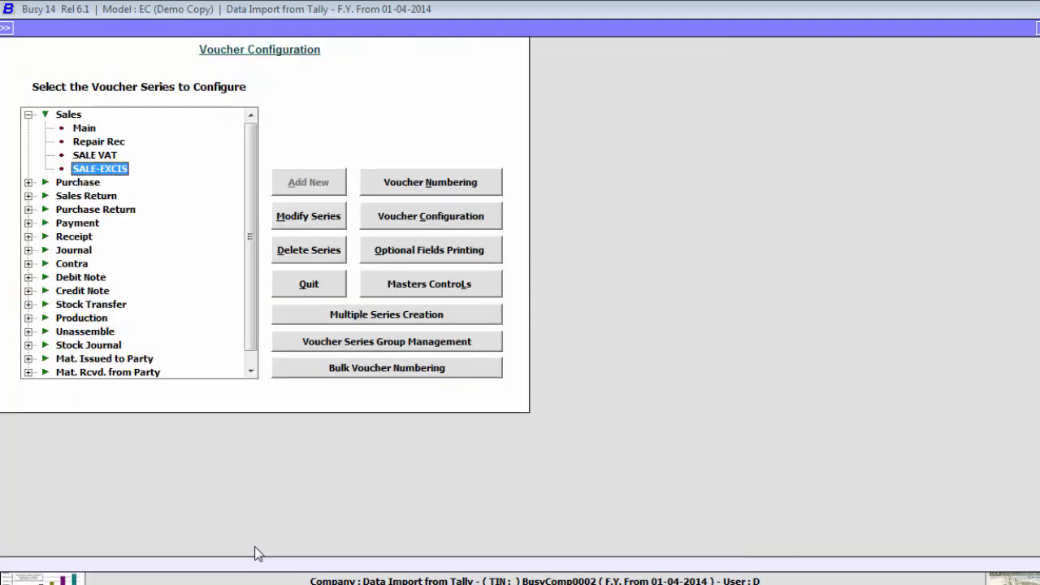
pyautogui.press('Escape')
pyautogui.press('Escape')
# Open SALE VAT series sales voucher 525 dated 23-04-2014 for modification.
pyautogui.press('Right')
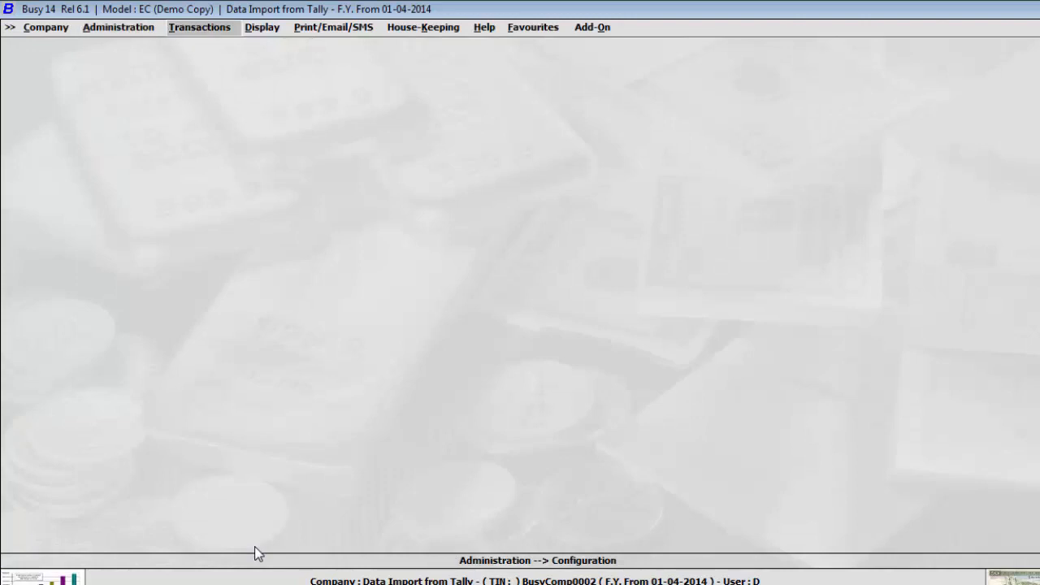
pyautogui.press('Return')
pyautogui.press('Return')
pyautogui.press('Down')
pyautogui.press('Return')
pyautogui.press('Down')
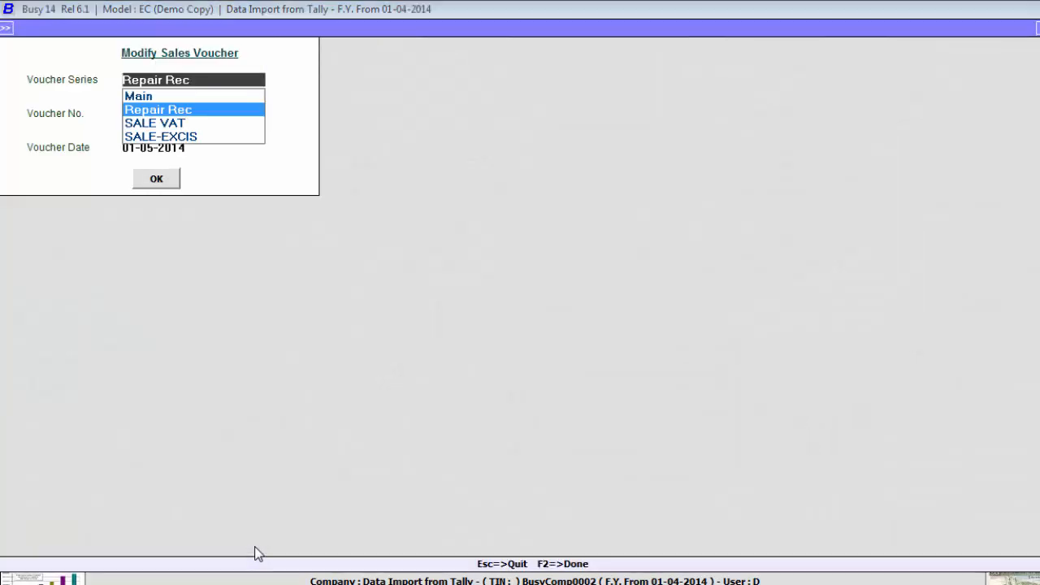
pyautogui.press('Down')
pyautogui.press('Return')
pyautogui.press('Return')
pyautogui.press('Return')
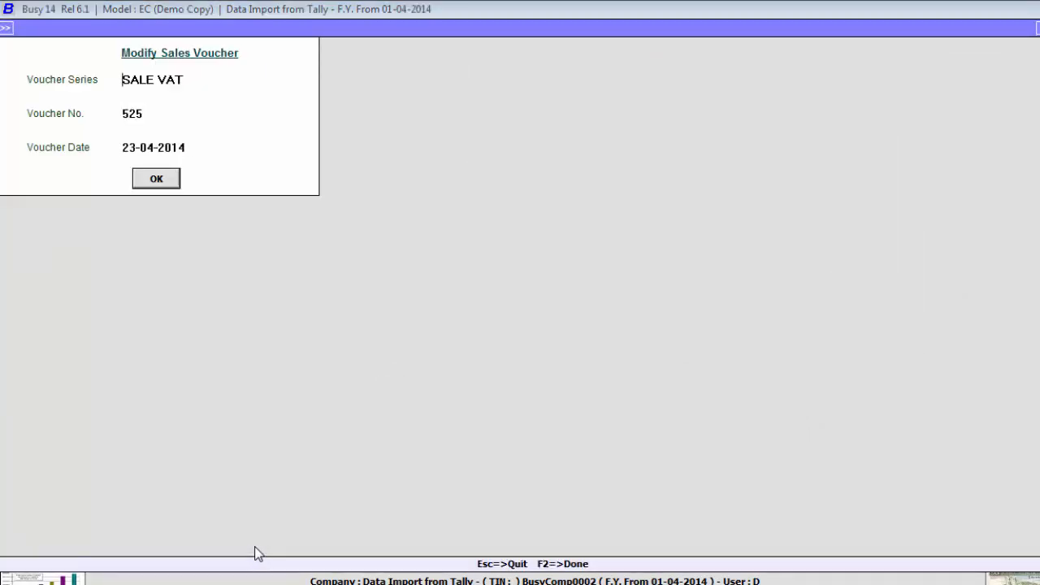
pyautogui.press('Return')
pyautogui.press('Return')
pyautogui.press('Return')
pyautogui.press('Return')
pyautogui.press('Return')
pyautogui.press('Return')
pyautogui.press('Return')
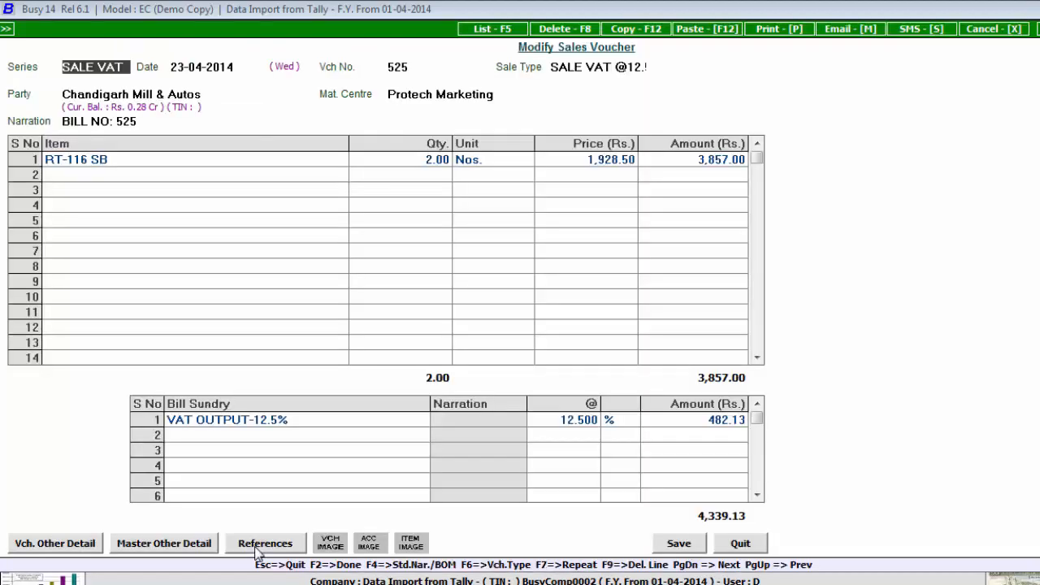
# Examine the price and discount details of item RT-116 SB in the voucher, then close it without saving.
pyautogui.press('Return')
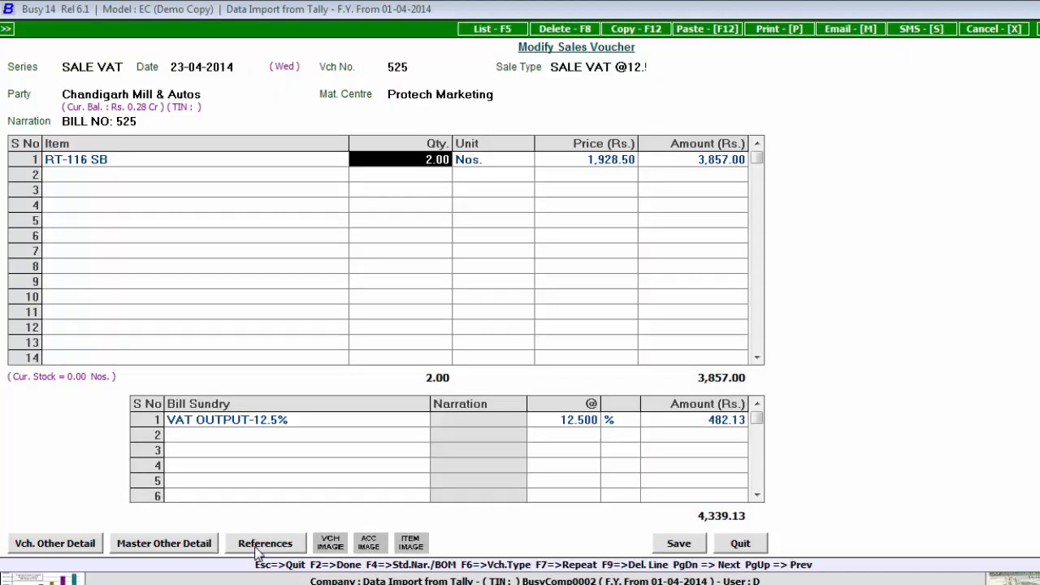
pyautogui.press('Return')
pyautogui.press('Return')
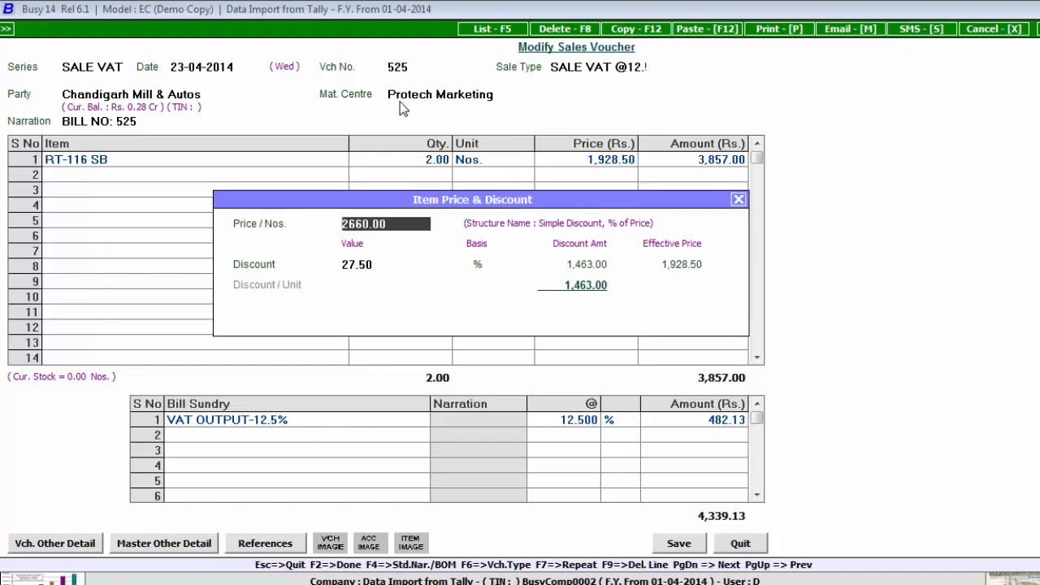
pyautogui.moveTo(314, 216)
pyautogui.mouseDown()
pyautogui.moveTo(366, 250)
pyautogui.moveTo(454, 281)
pyautogui.mouseUp()
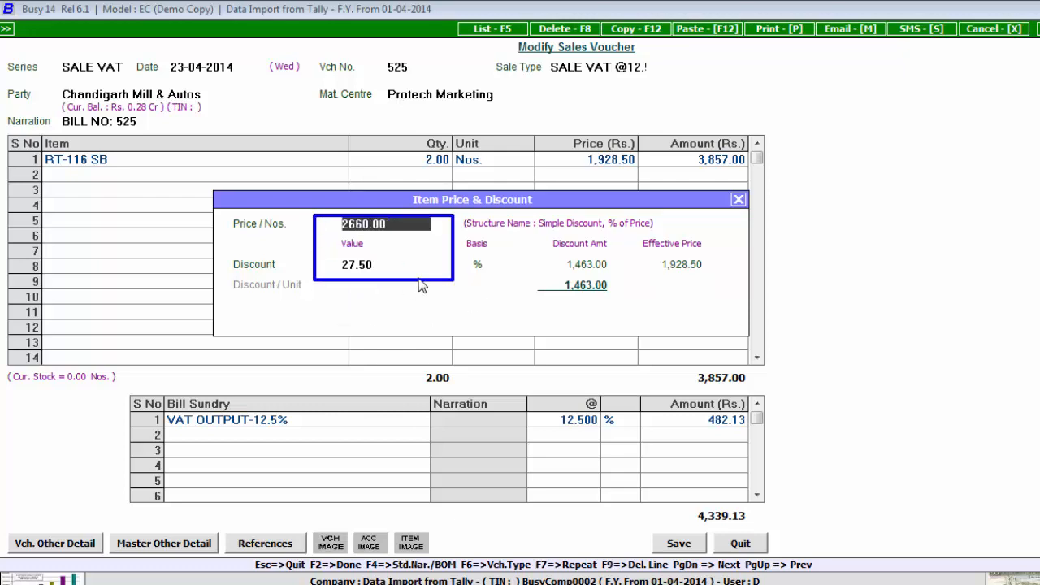
pyautogui.press('Escape')
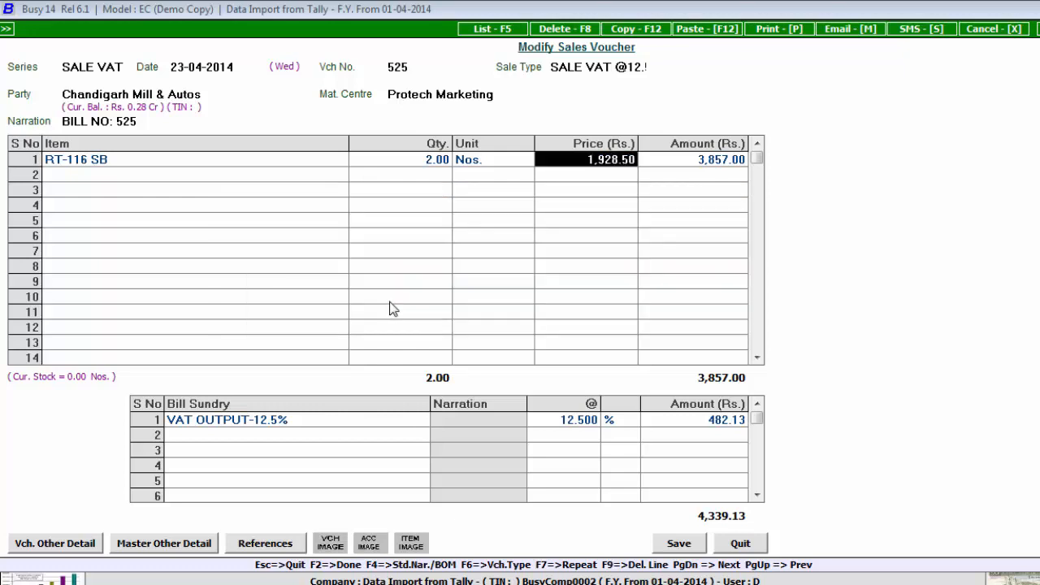
pyautogui.press('Escape')
pyautogui.press('Return')
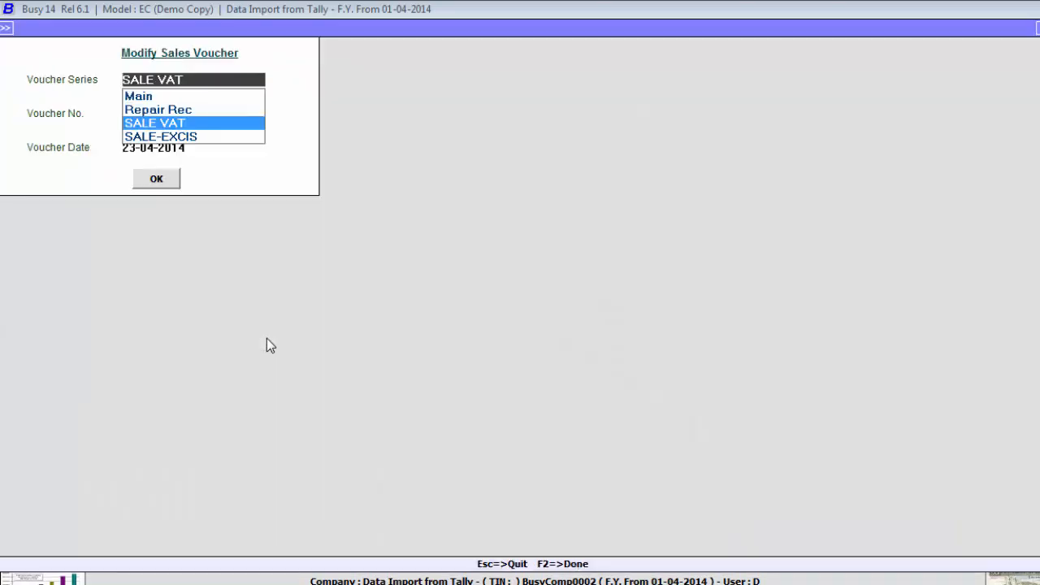
# List the sales vouchers of all series from 01-04-2014 to 01-05-2014 on screen with the default options.
pyautogui.press('Escape')
pyautogui.press('Down')
pyautogui.press('Return')
pyautogui.press('Return')
pyautogui.press('Return')
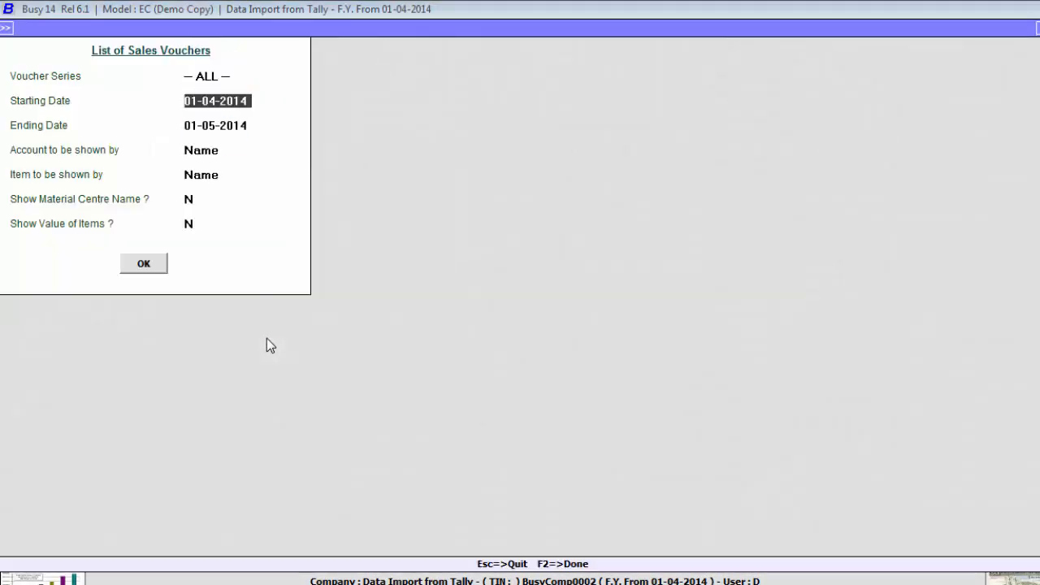
pyautogui.press('F2')
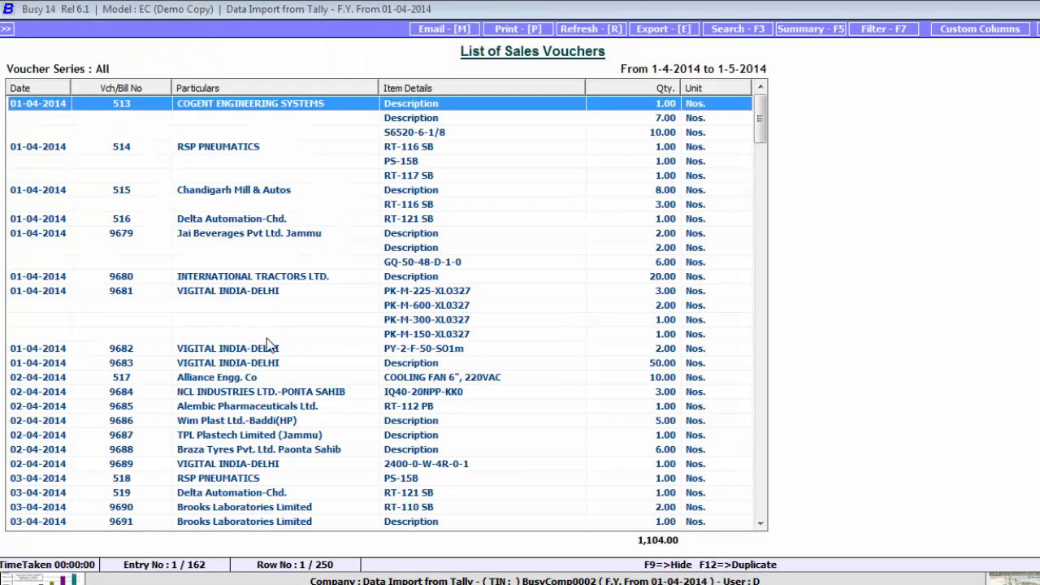
# Open sales voucher 9786 dated 24-04-2014 from the list and go through its header and item fields.
pyautogui.press('pagedown')
pyautogui.press('pagedown')
pyautogui.press('pagedown')
pyautogui.press('pagedown')
pyautogui.press('pagedown')
pyautogui.press('pagedown')
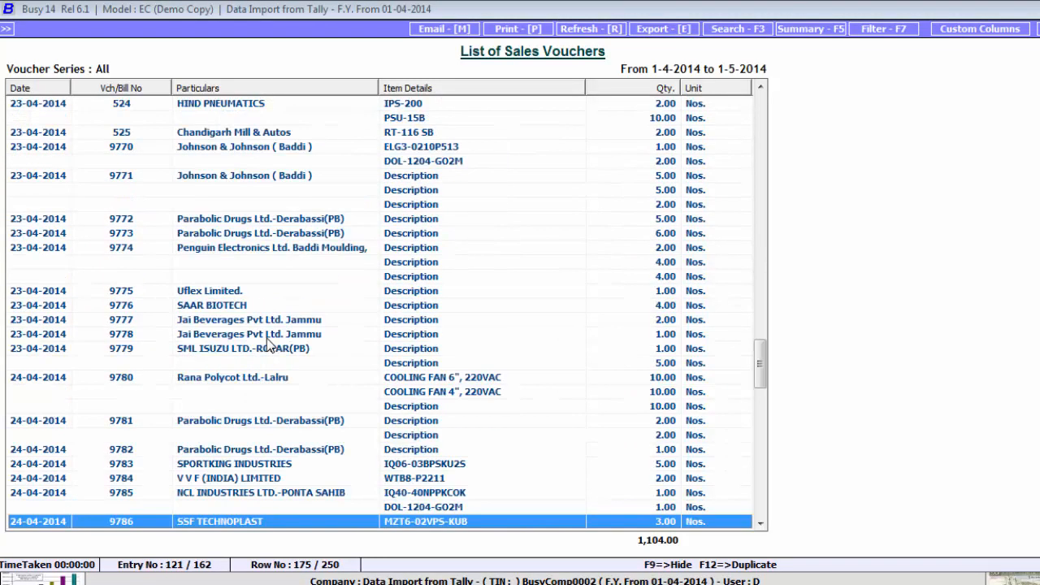
pyautogui.press('Return')
pyautogui.press('Return')
pyautogui.press('Return')
pyautogui.press('Return')
pyautogui.press('Return')
pyautogui.press('Return')
pyautogui.press('Return')
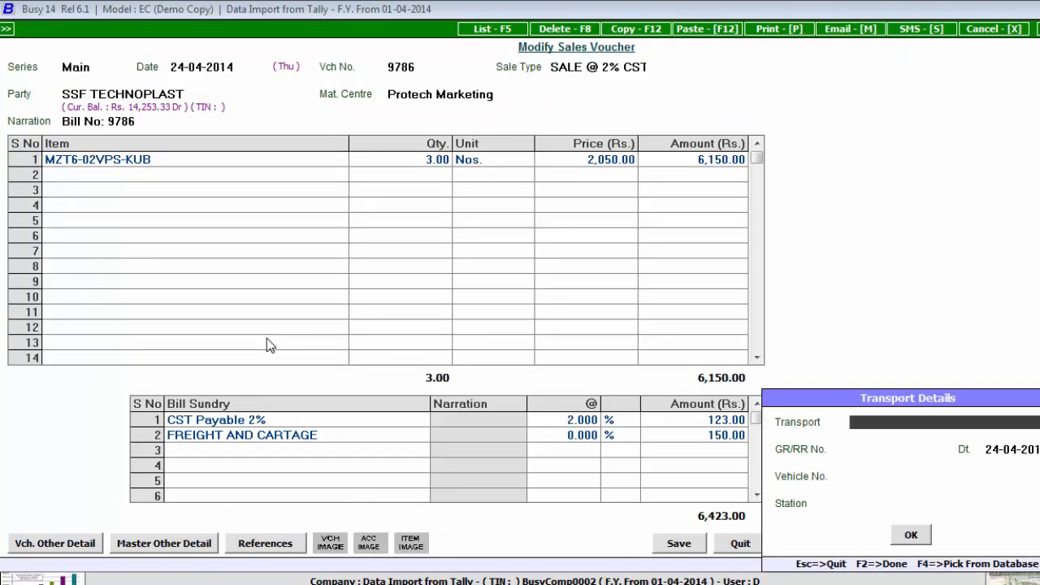
# Close sales voucher 9786 without saving and leave the sales voucher list.
pyautogui.press('Escape')
pyautogui.press('Escape')
pyautogui.press('Return')
pyautogui.press('Escape')
pyautogui.press('Escape')
pyautogui.press('Escape')
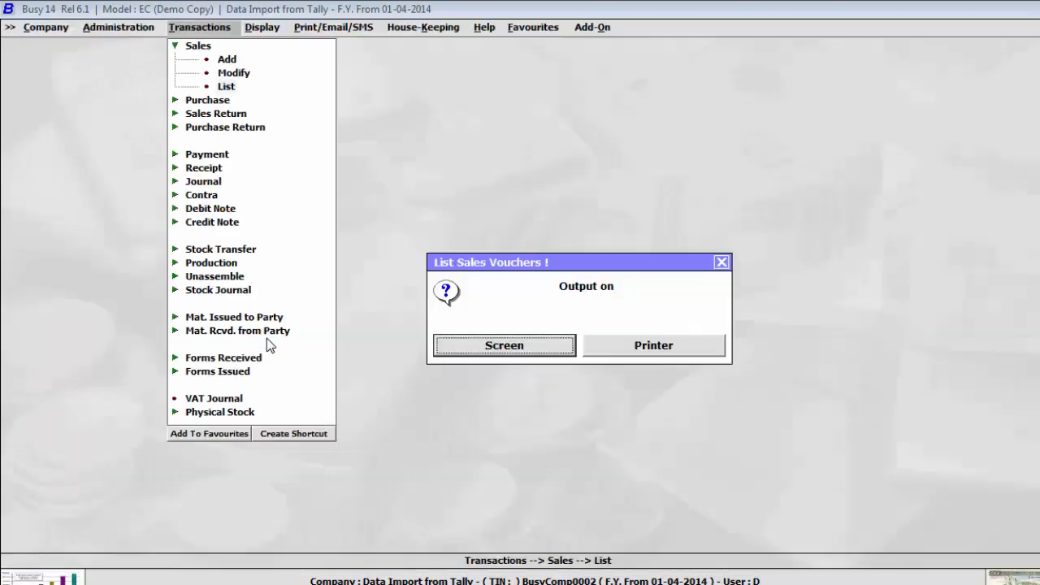
pyautogui.press('Escape')
pyautogui.press('Escape')
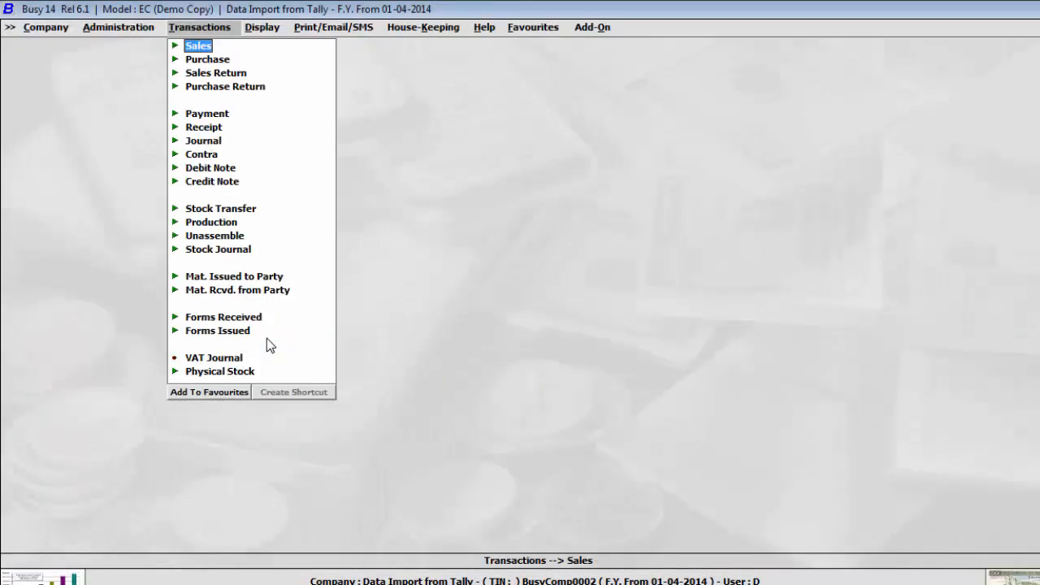